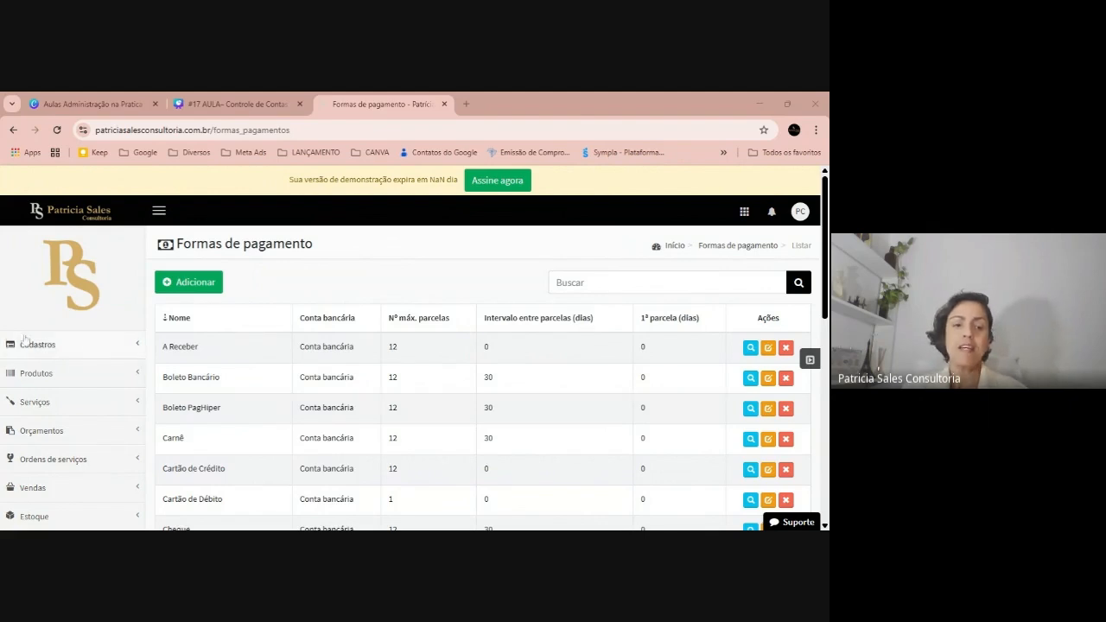
Go to Financeiro > Contas a receber for Julho de 2025 and expand the Mais ações dropdown
scroll(26, 341, "down", 2)
left_click(52, 424)
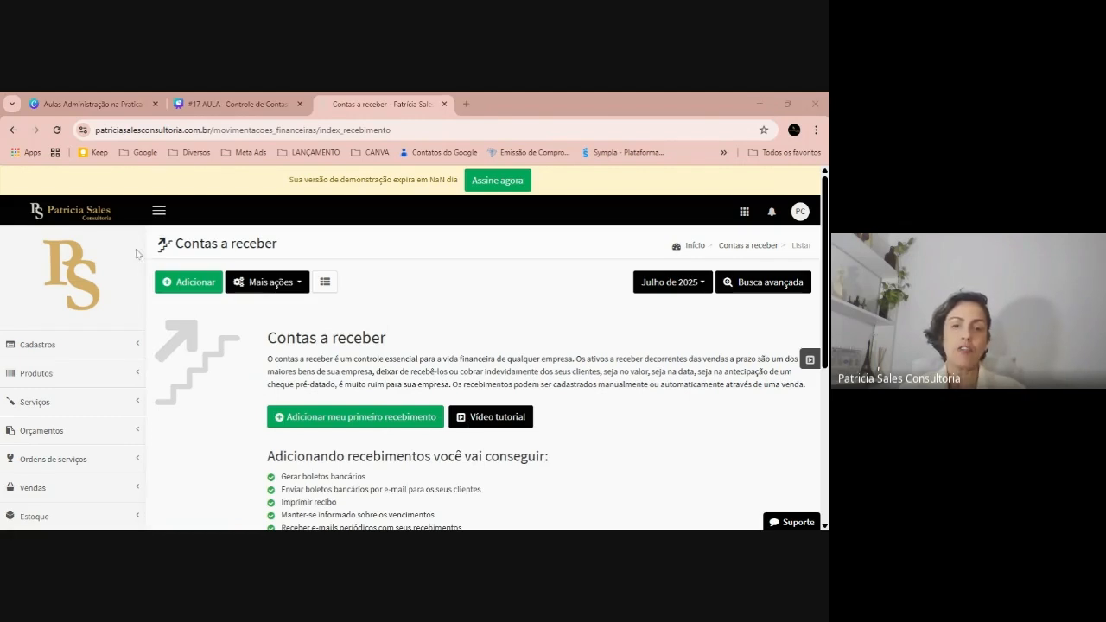
scroll(362, 326, "down", 2)
scroll(362, 326, "down", 1)
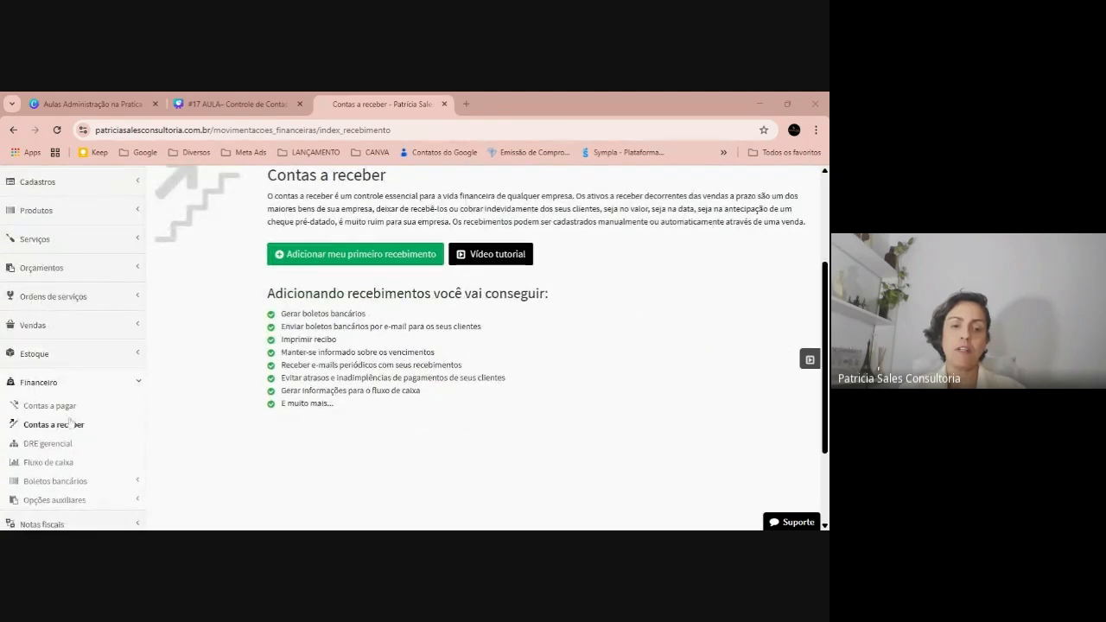
scroll(217, 315, "up", 1)
scroll(406, 311, "up", 1)
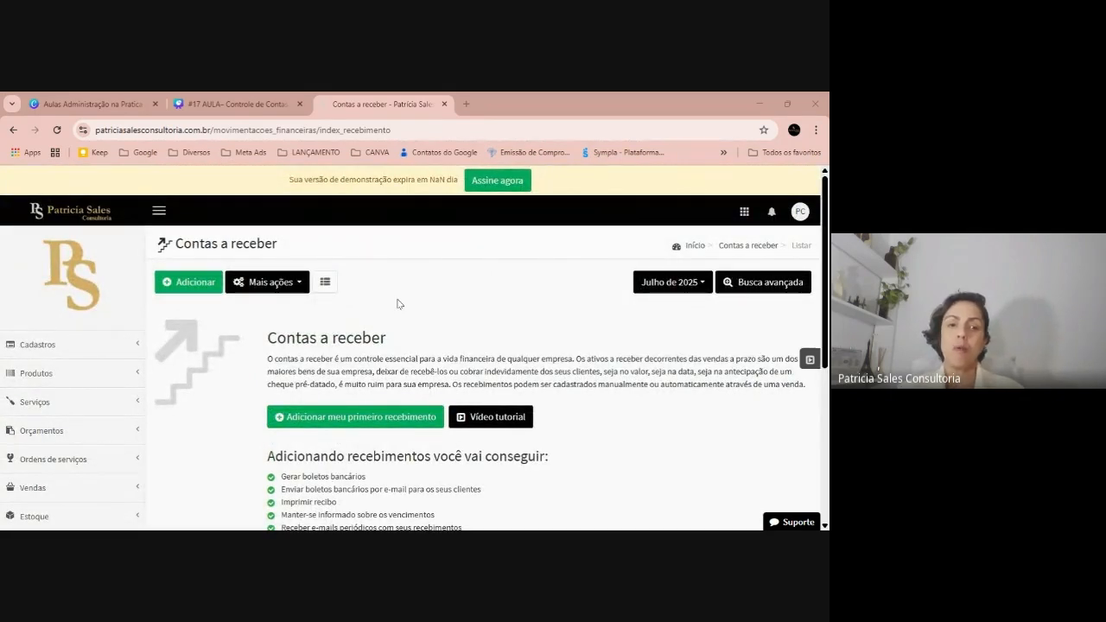
left_click(285, 281)
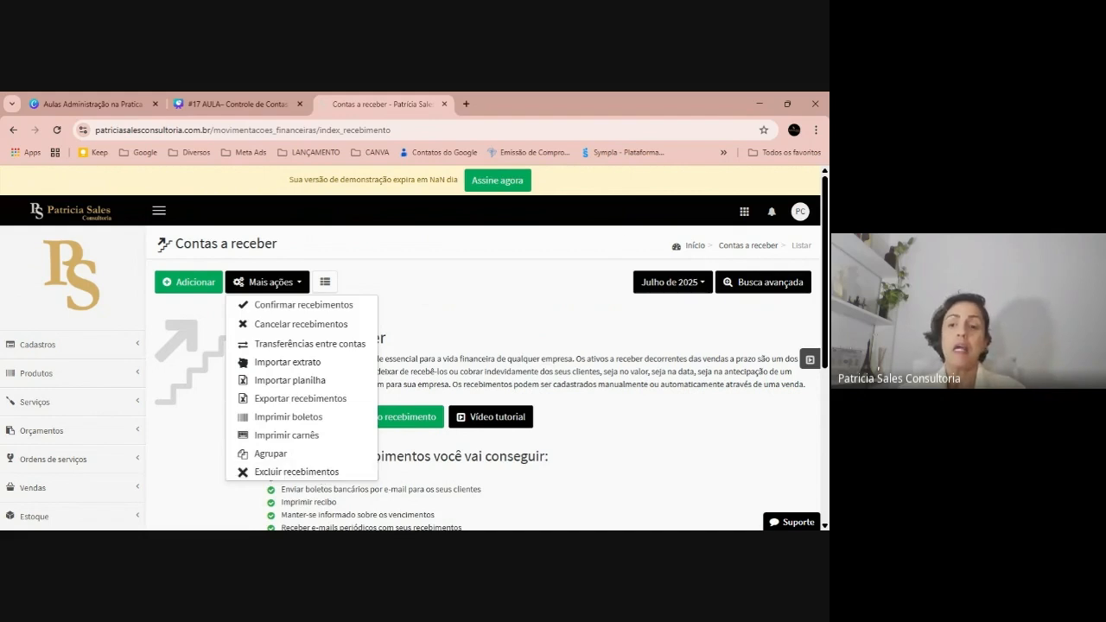
Switch the receivables period from Julho de 2025 to Todo o período, showing 3 entries totalling 2.717,13
left_click(663, 286)
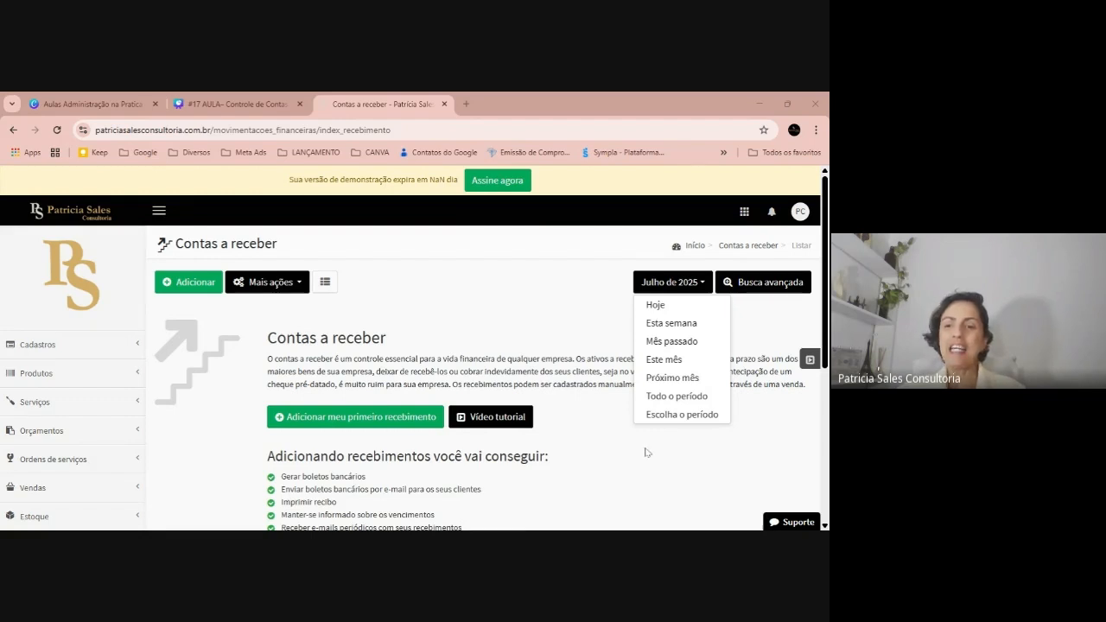
left_click(650, 395)
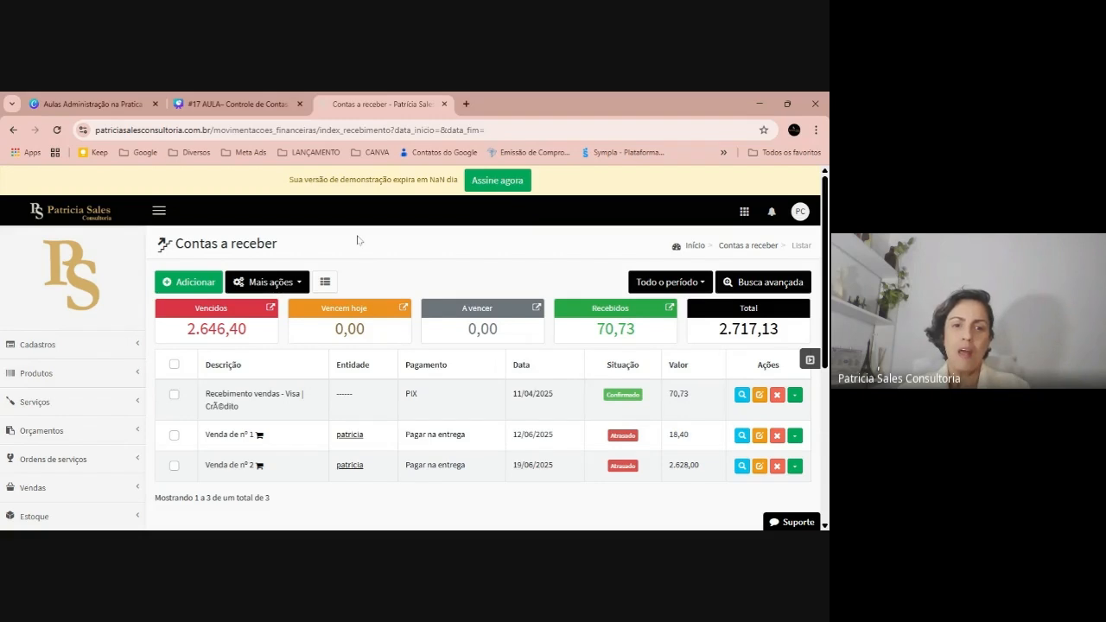
Filter by the red Vencidos card, leaving overdue sales of 18,40 and 2.628,00
key("alt+Tab")
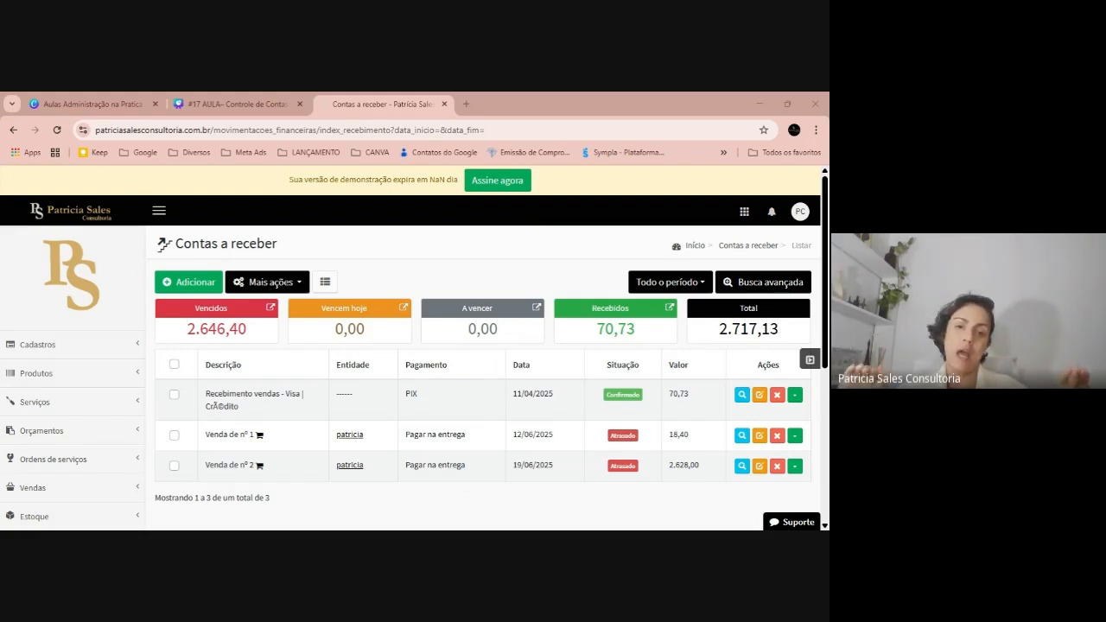
left_click(233, 329)
scroll(420, 324, "down", 5)
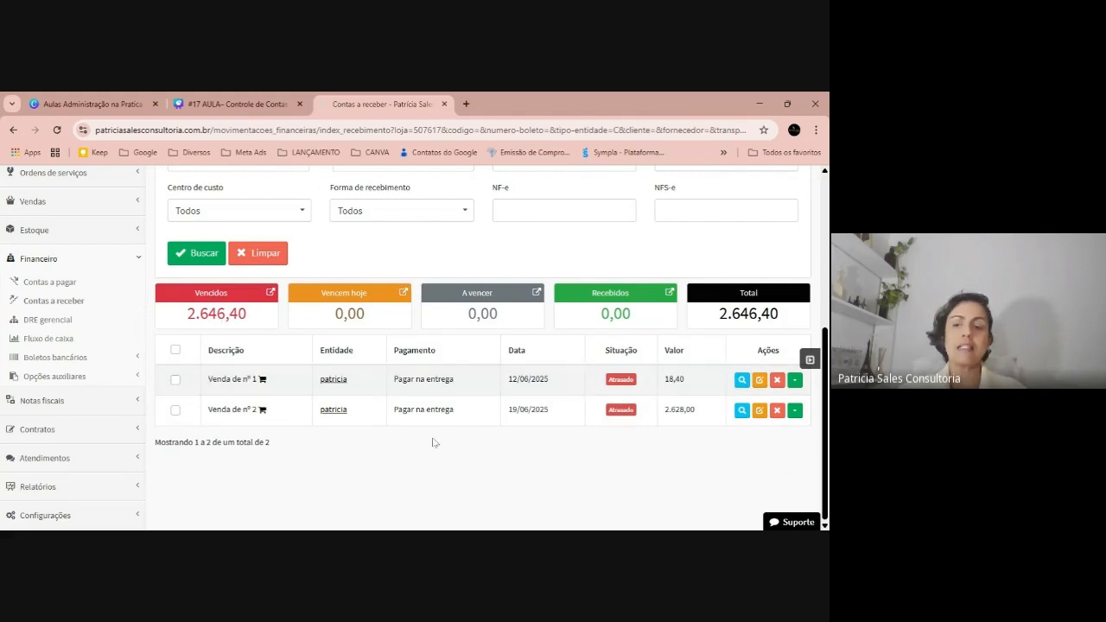
Open the Ações dropdown of overdue Venda nº 1 (18,40), revealing Confirmar recebimento
left_click(793, 384)
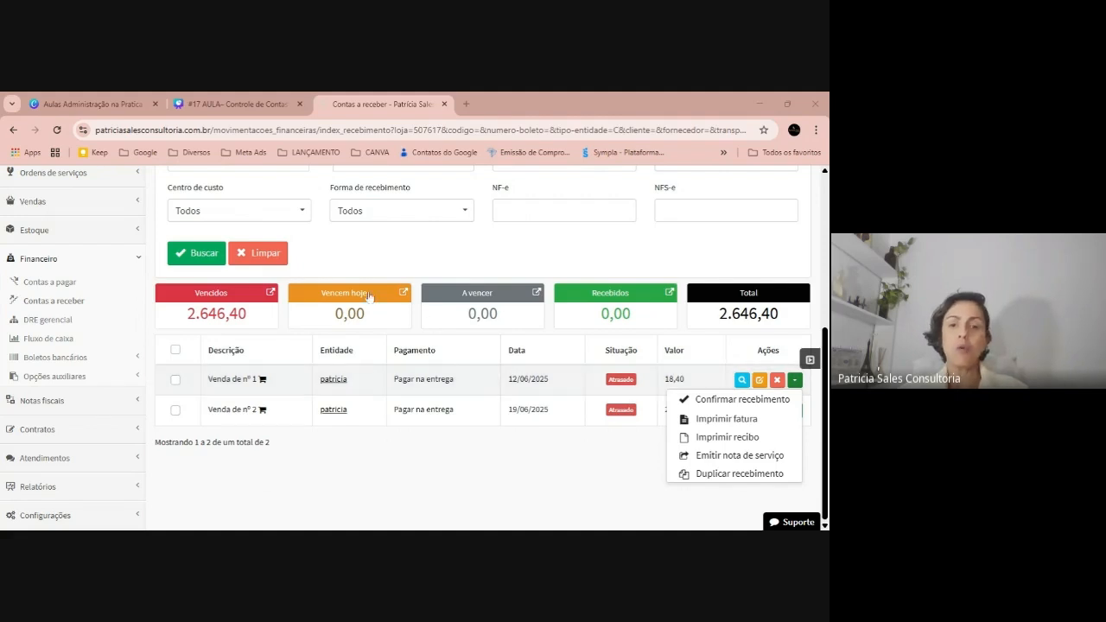
scroll(674, 190, "up", 2)
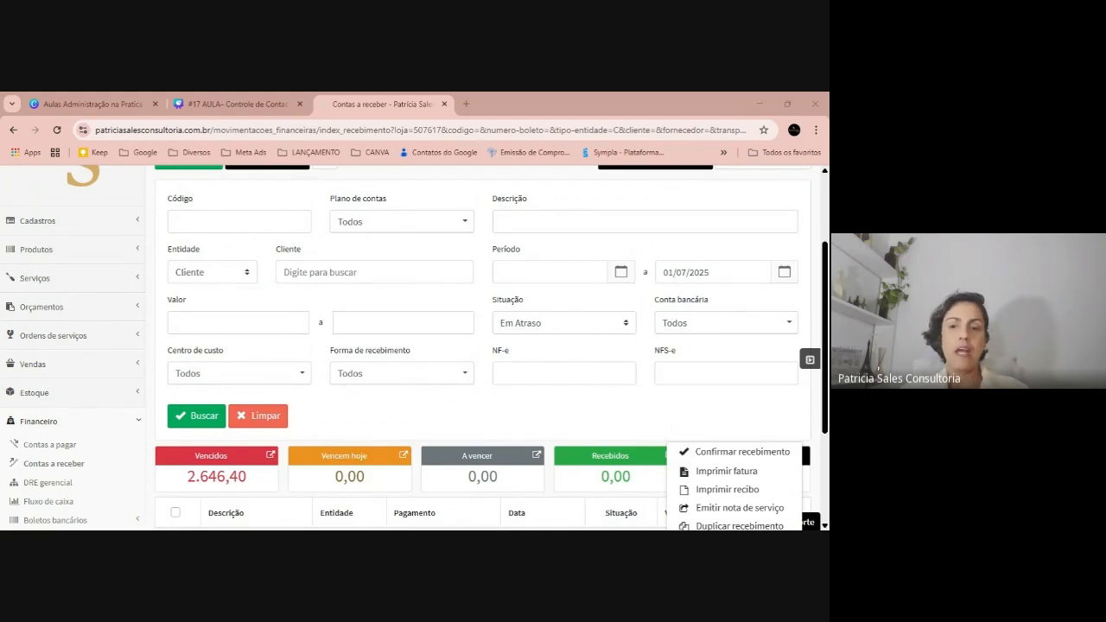
Set the Período start date to 27/06/2023 and search, still returning the two overdue sales
left_click(523, 272)
left_click(513, 299)
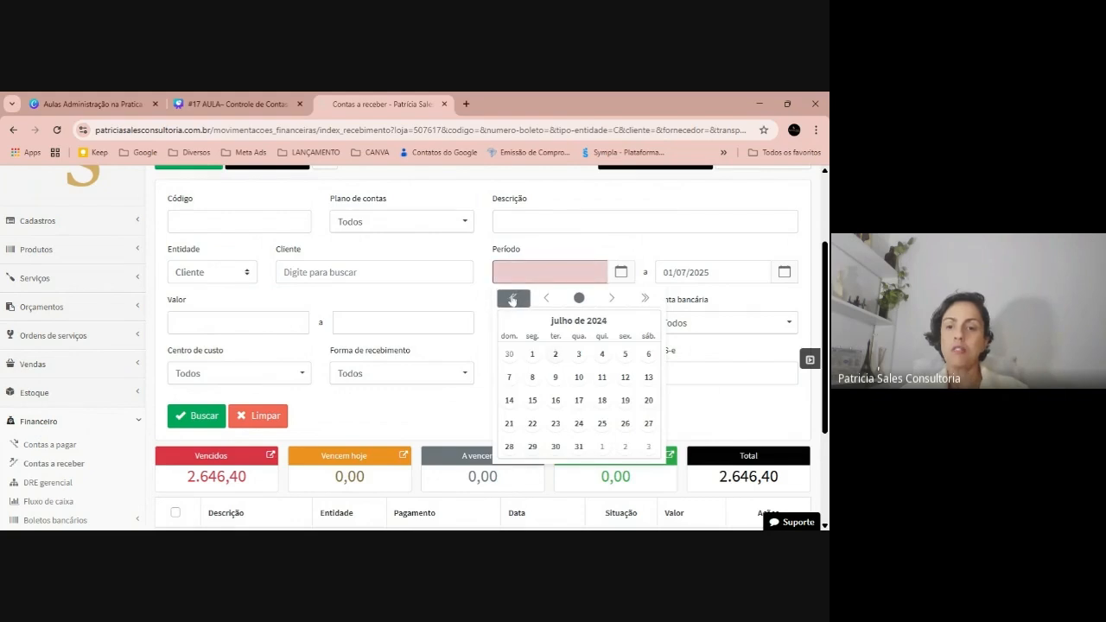
left_click(512, 299)
left_click(558, 357)
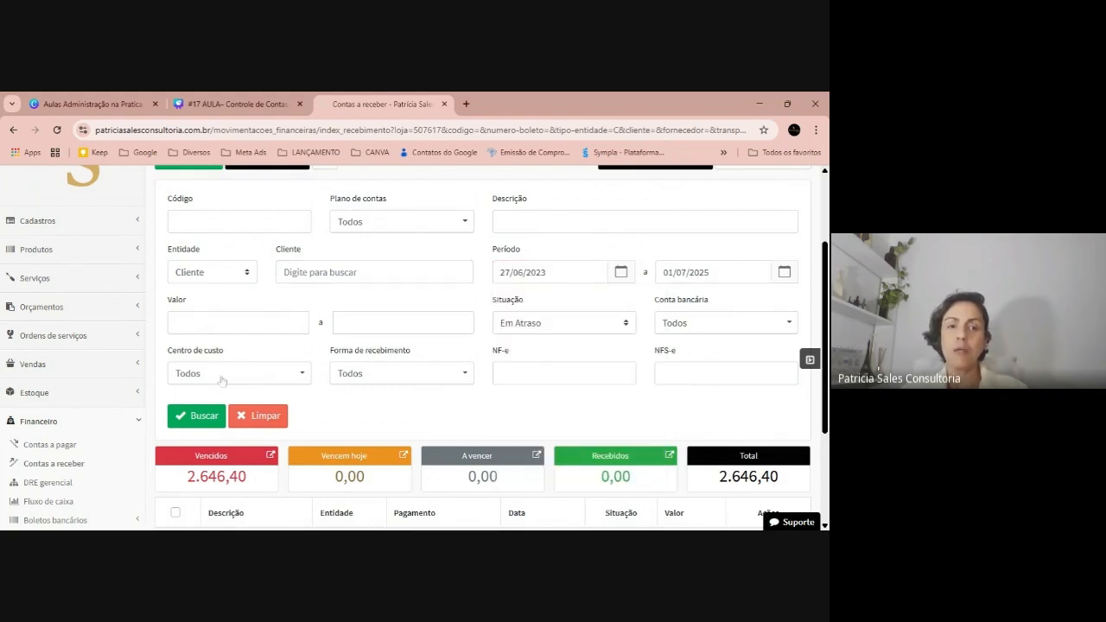
left_click(195, 418)
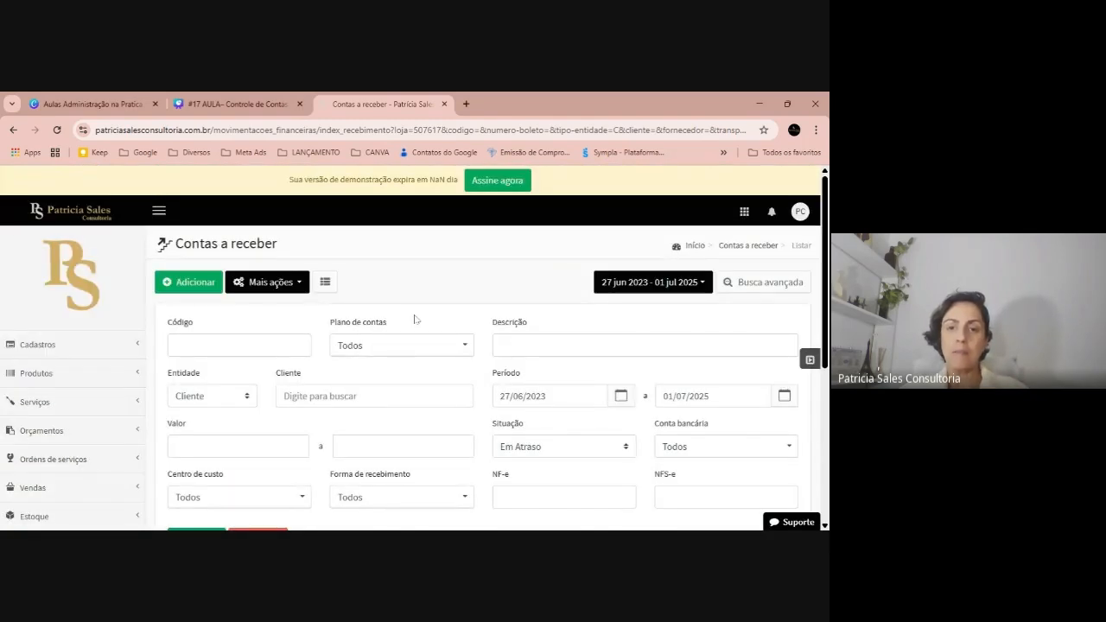
Expand the Opções auxiliares and Boletos bancários sections of the sidebar
scroll(78, 315, "down", 4)
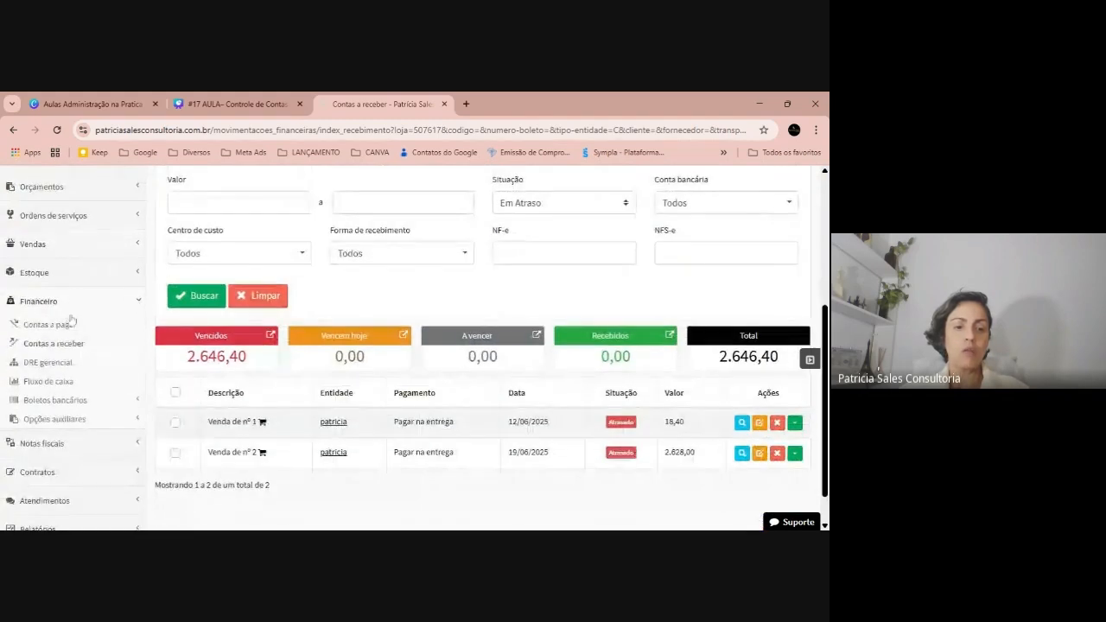
left_click(54, 419)
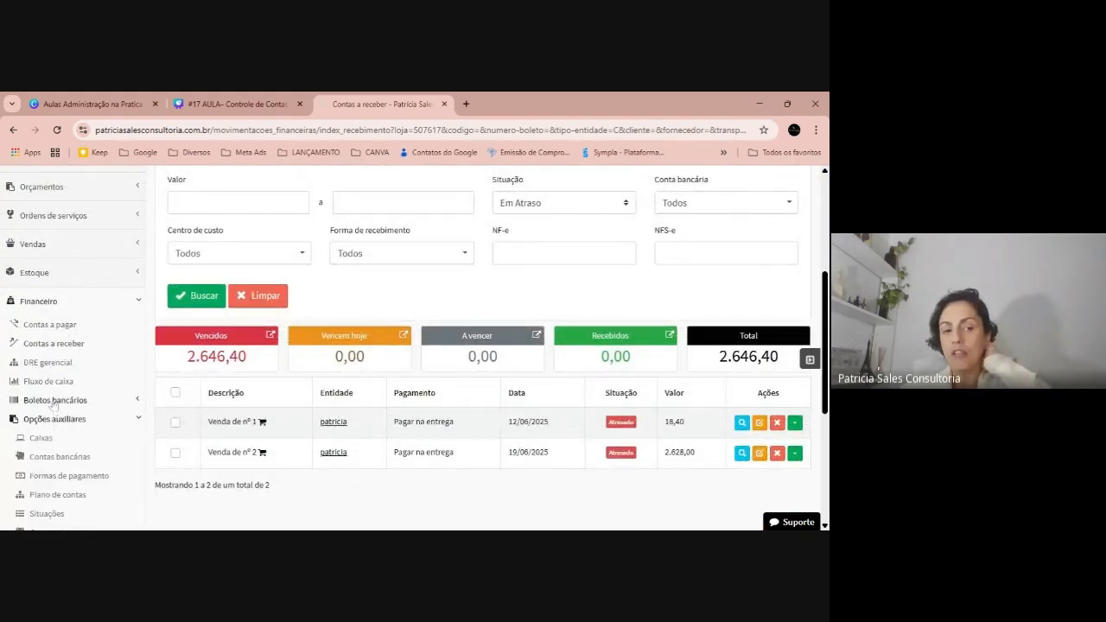
left_click(53, 401)
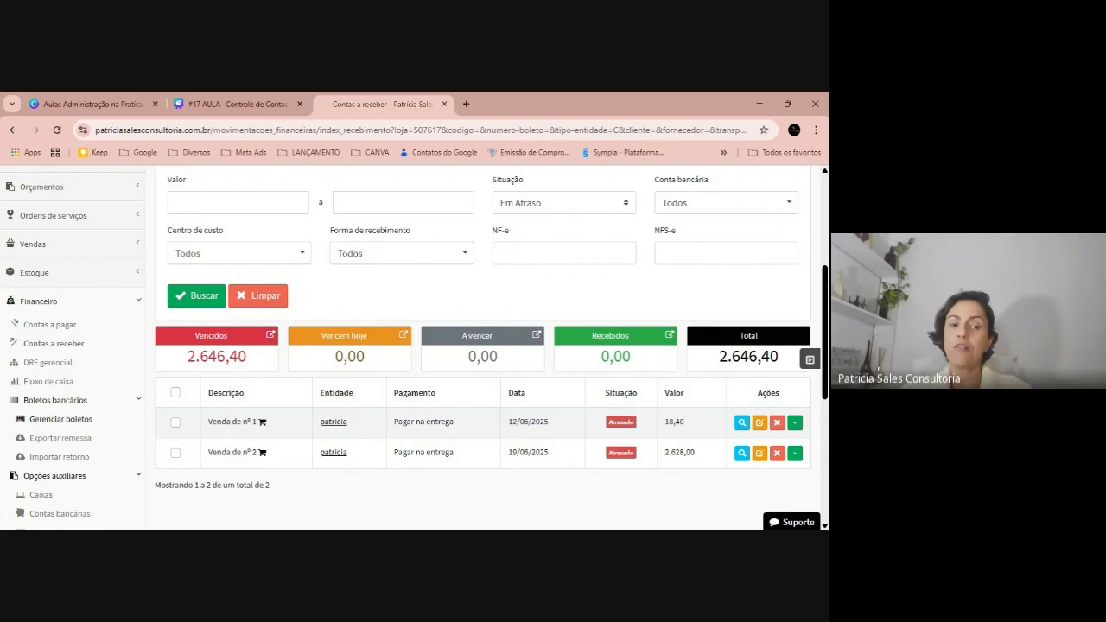
Visit the Gerenciar boletos page, then return to the dashboard
left_click(54, 421)
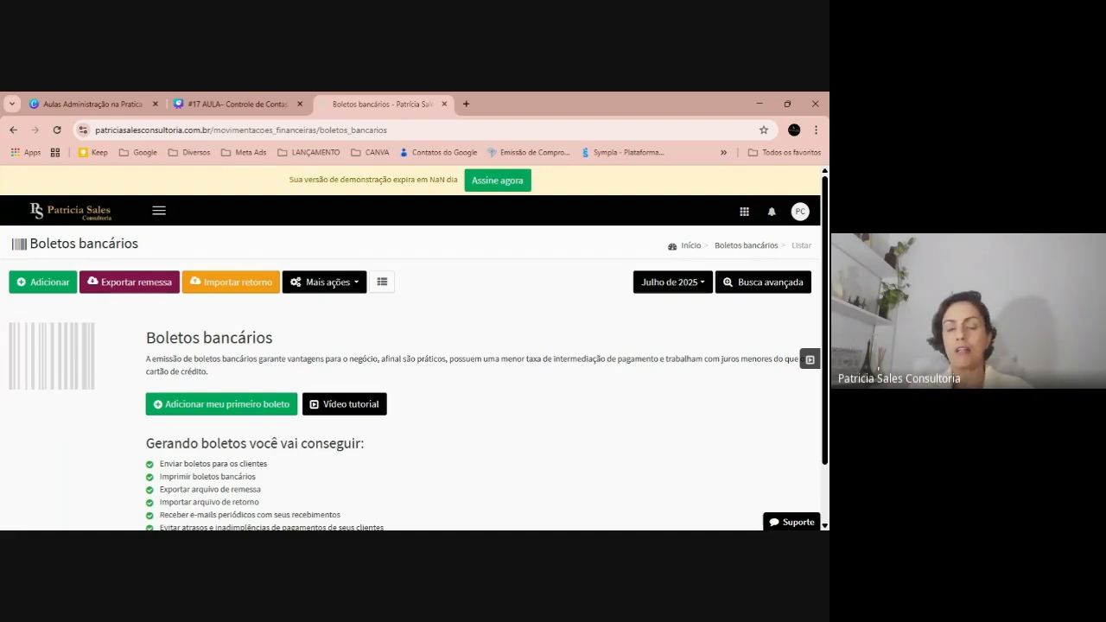
left_click(64, 214)
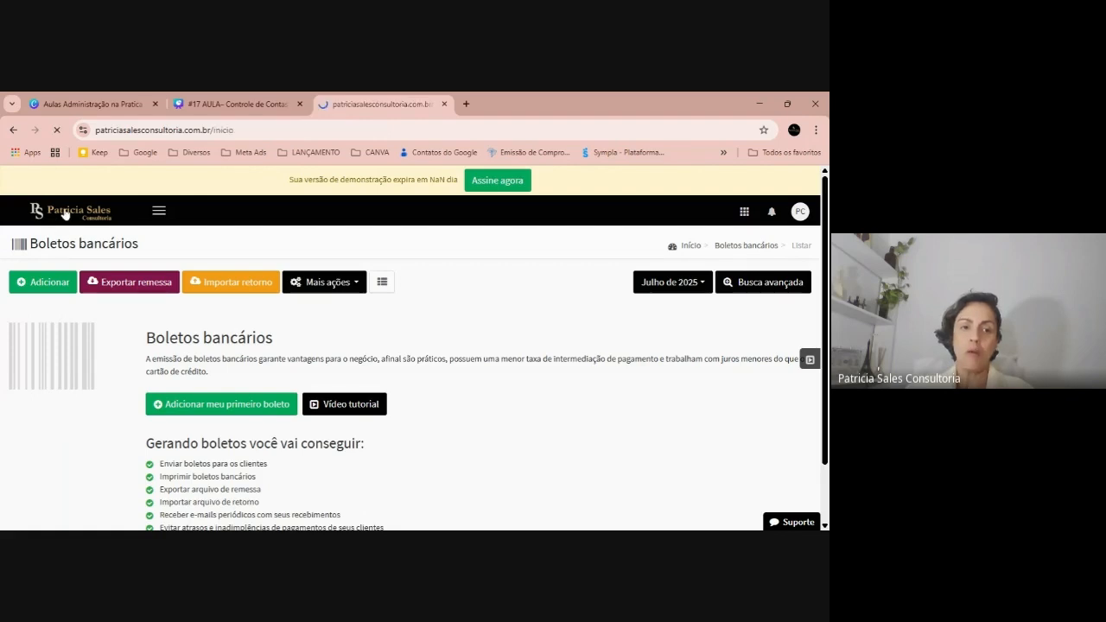
scroll(52, 381, "down", 5)
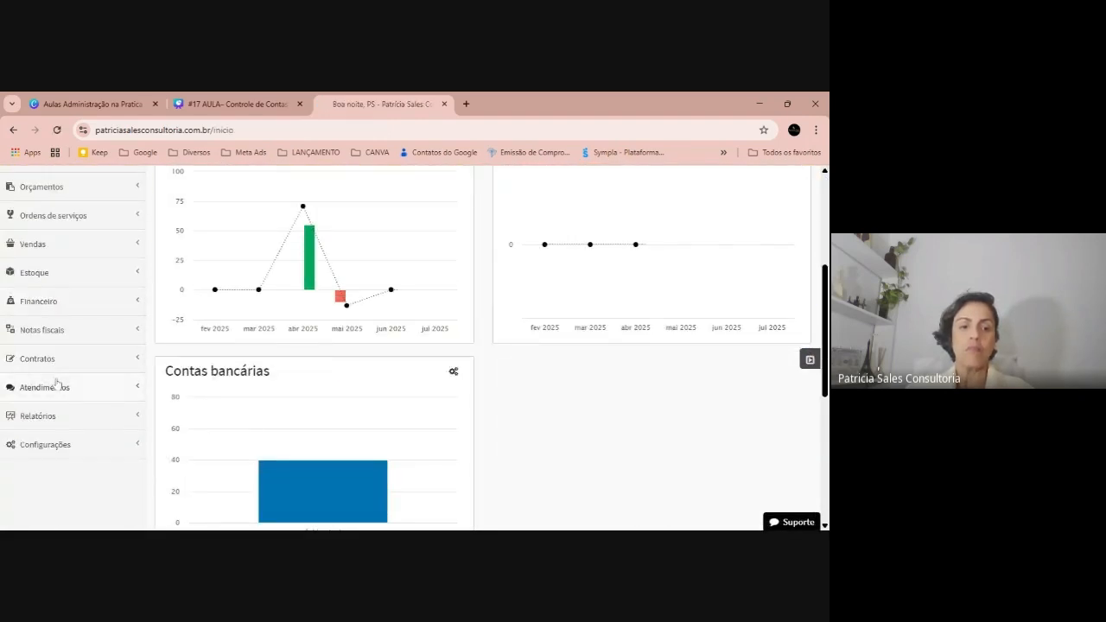
Open Financeiro > Opções auxiliares > Formas de pagamento, listing A Receber with 12 installments
left_click(54, 302)
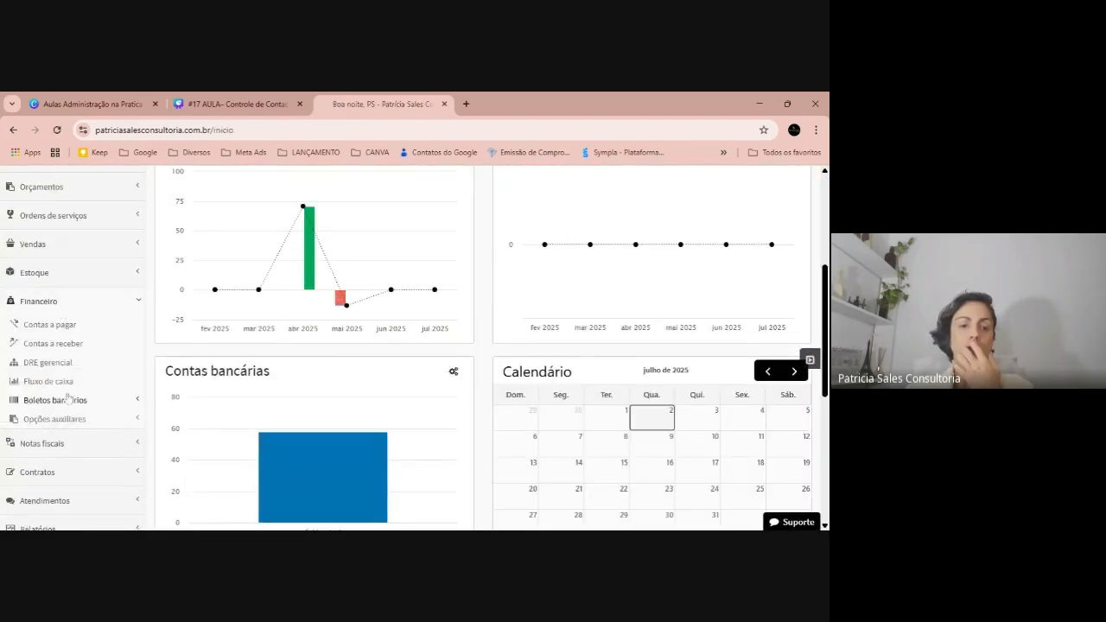
left_click(55, 419)
scroll(102, 381, "down", 1)
scroll(103, 381, "down", 1)
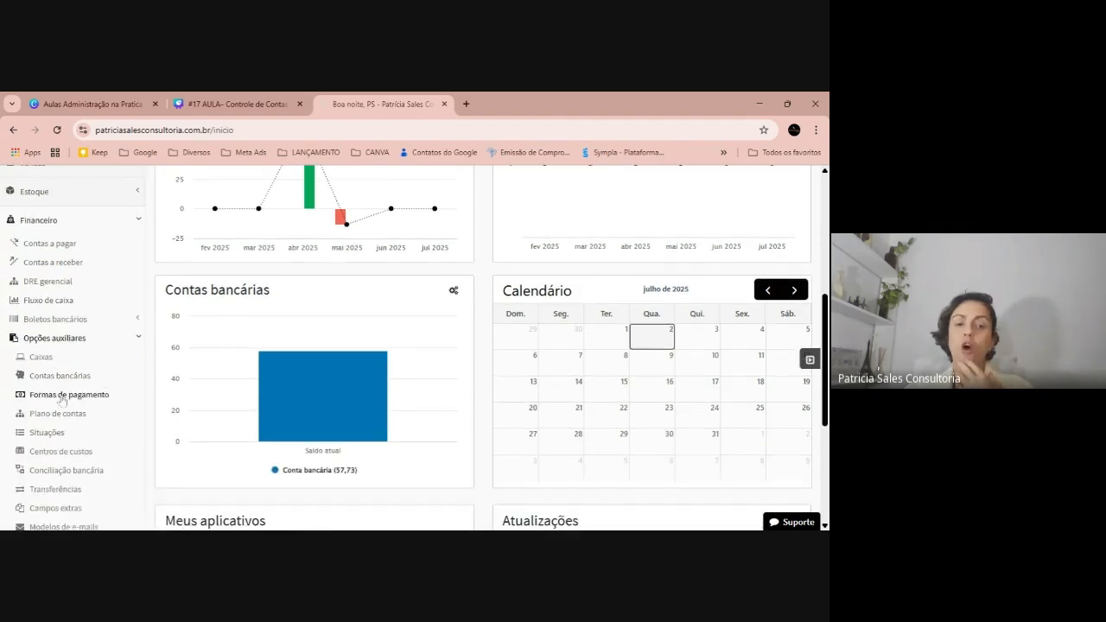
left_click(62, 395)
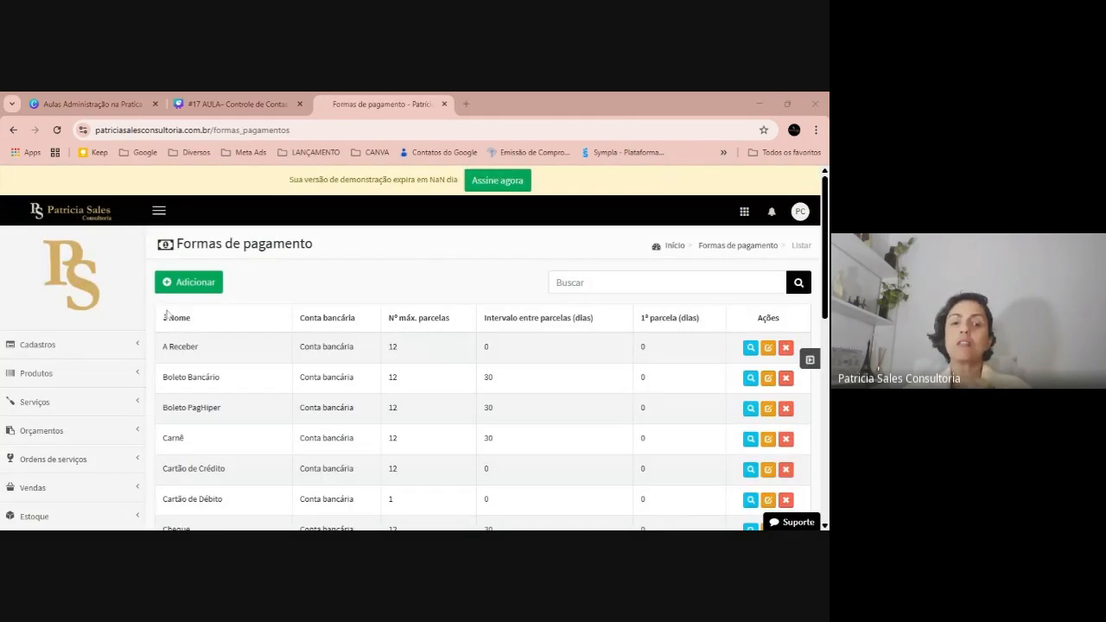
Inspect the A Receber method without saving, then open Cartão de Crédito for editing
left_click(769, 348)
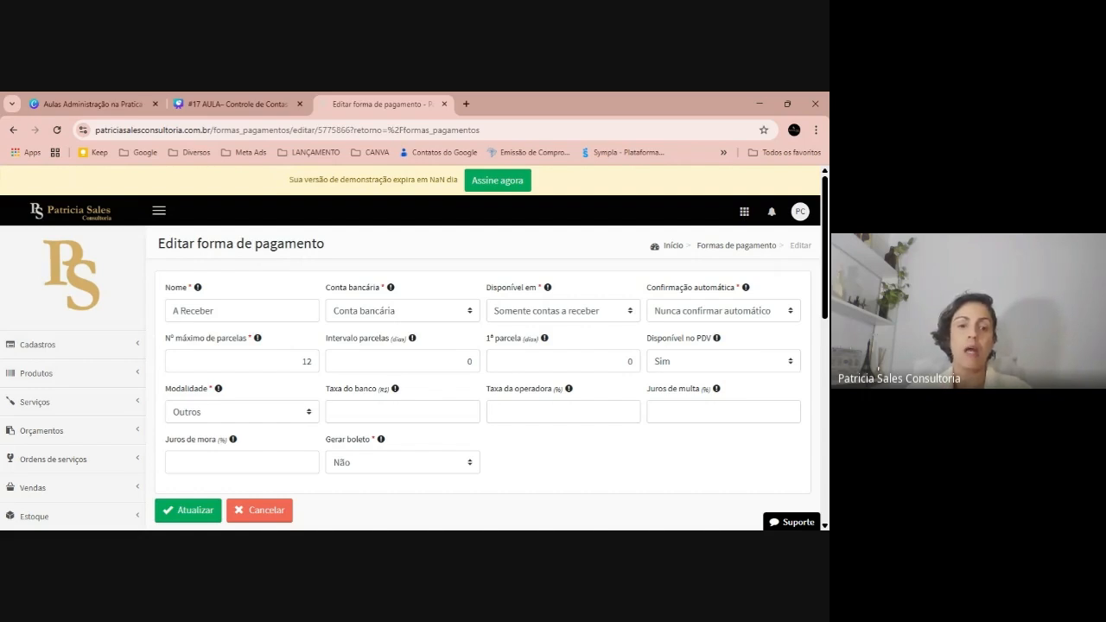
left_click(257, 508)
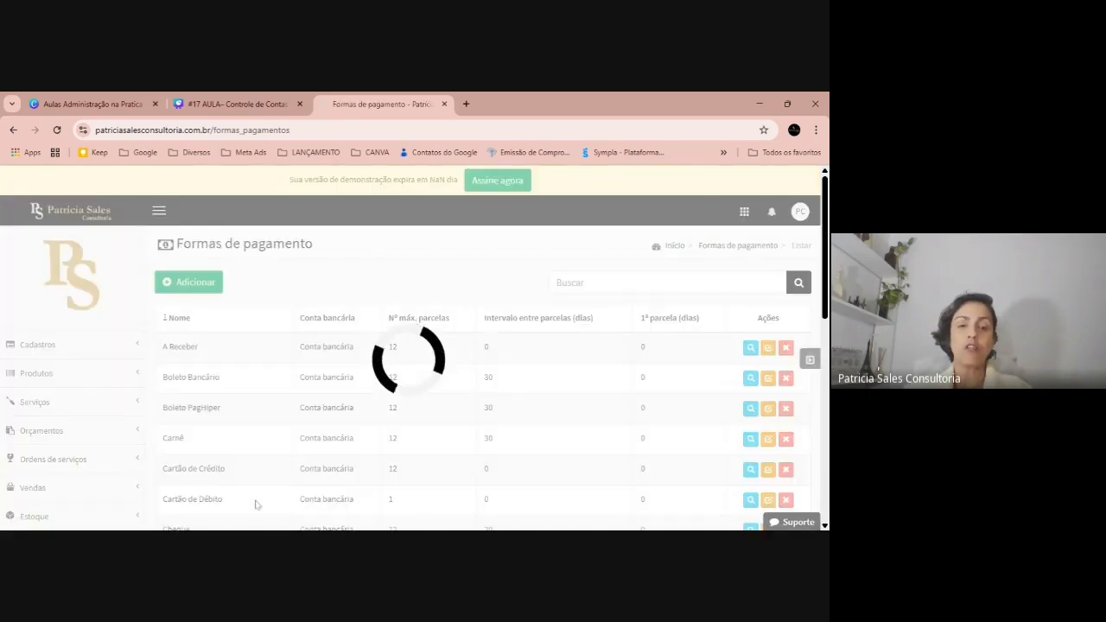
scroll(444, 348, "down", 1)
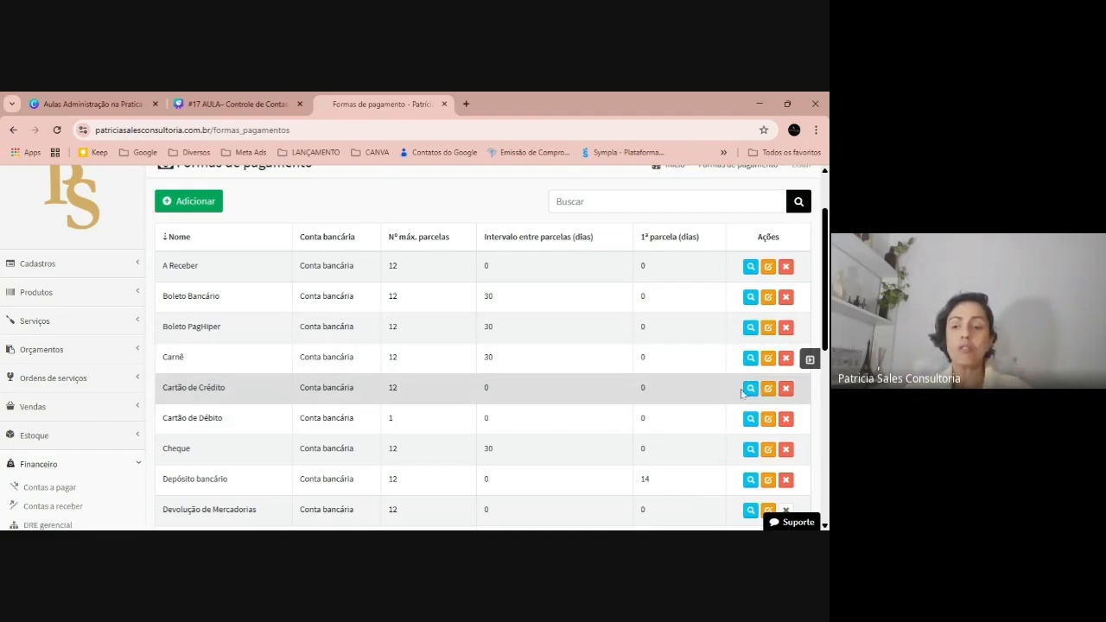
left_click(767, 388)
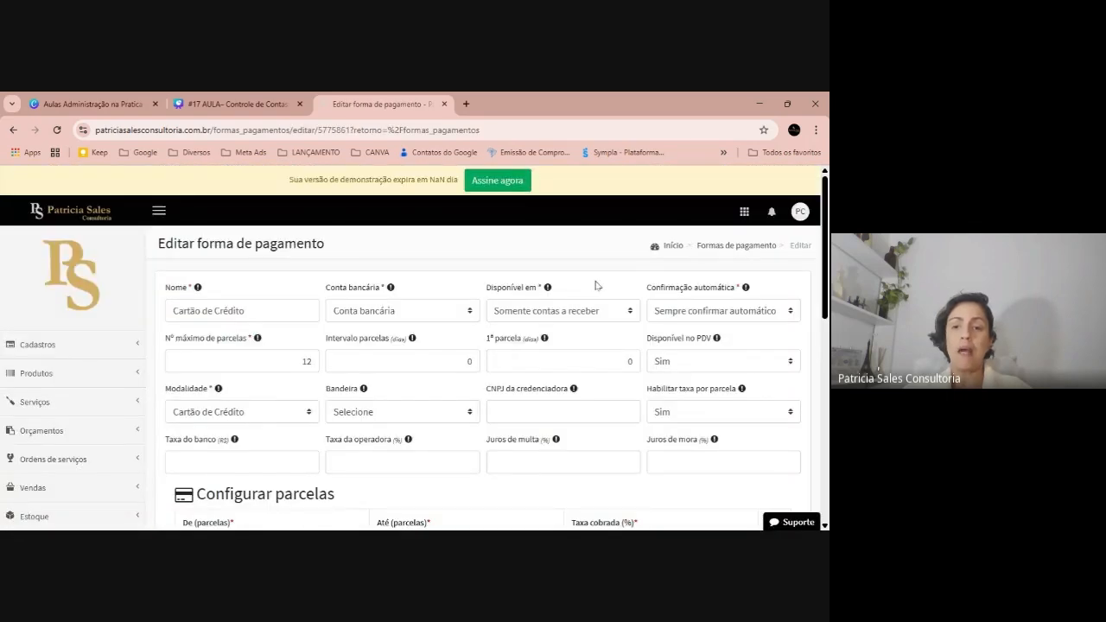
Add a third Cartão de Crédito installment band: from 3 to 3 parcelas at a 6,00% fee
scroll(767, 393, "down", 5)
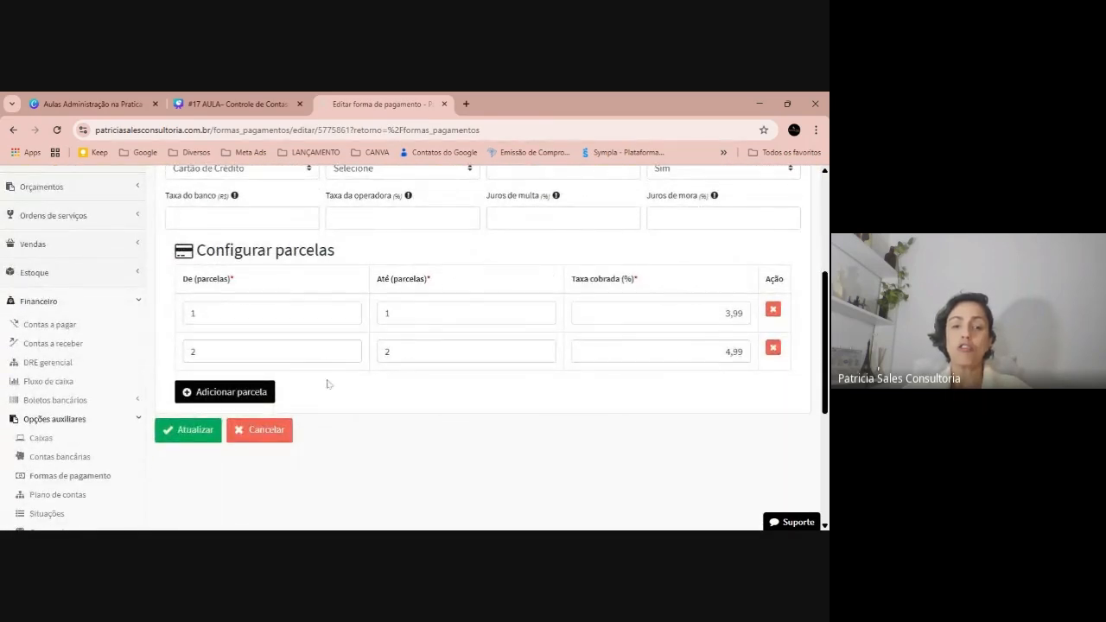
left_click(234, 392)
type("3")
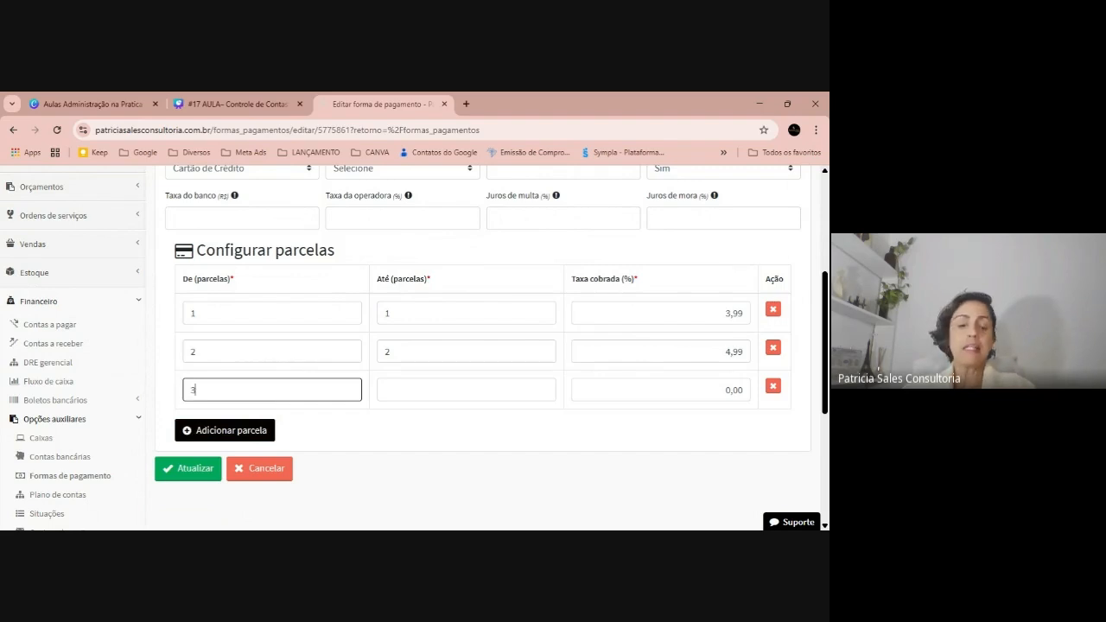
key("Tab")
type("3")
key("Tab")
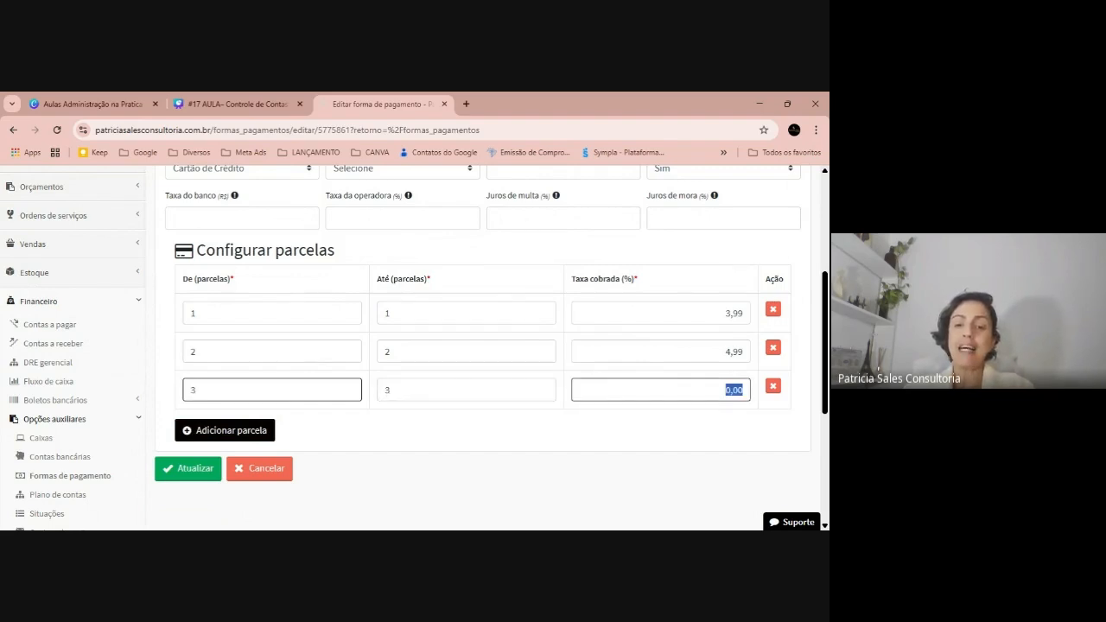
type("6")
left_click(379, 424)
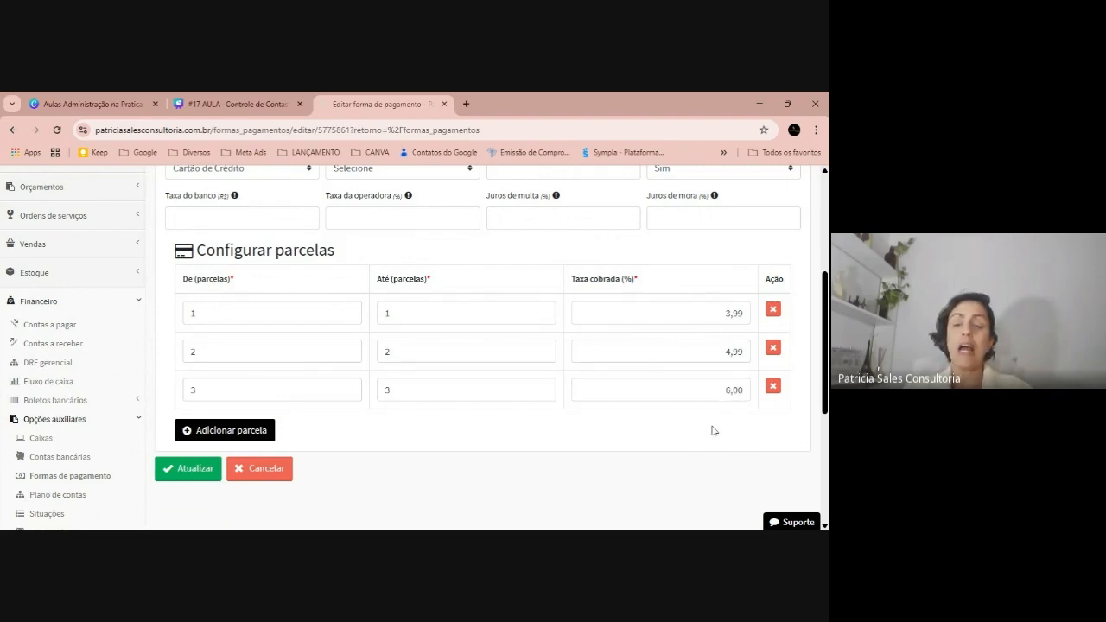
scroll(605, 384, "up", 2)
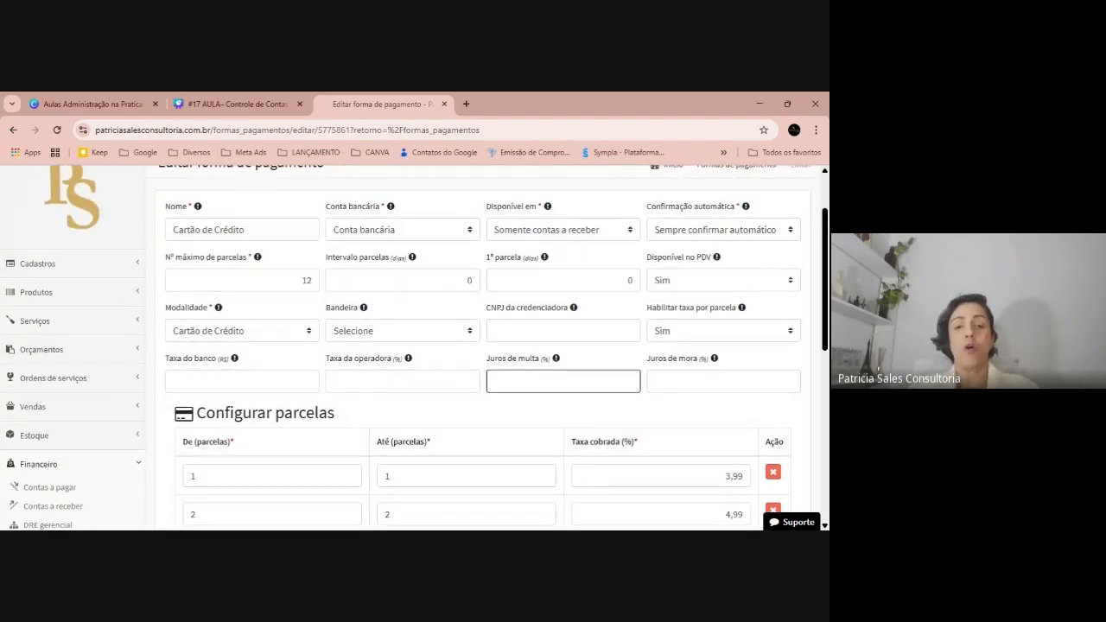
Try a 31-day installment interval, restore it to 0, and save the Cartão de Crédito changes
left_click(443, 283)
double_click(449, 281)
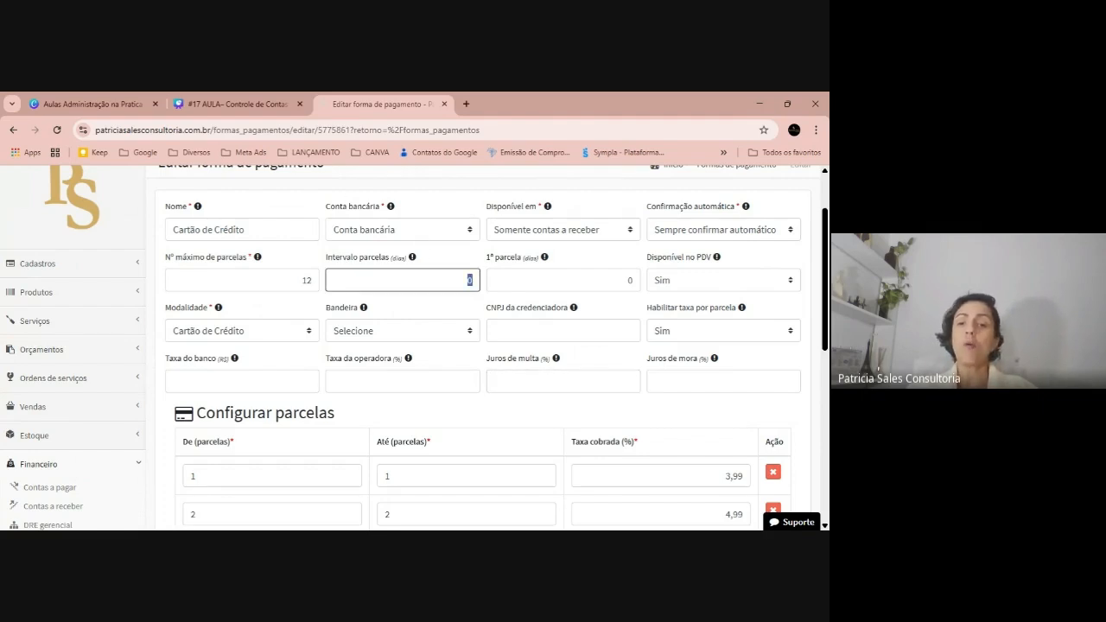
type("31")
key("Tab")
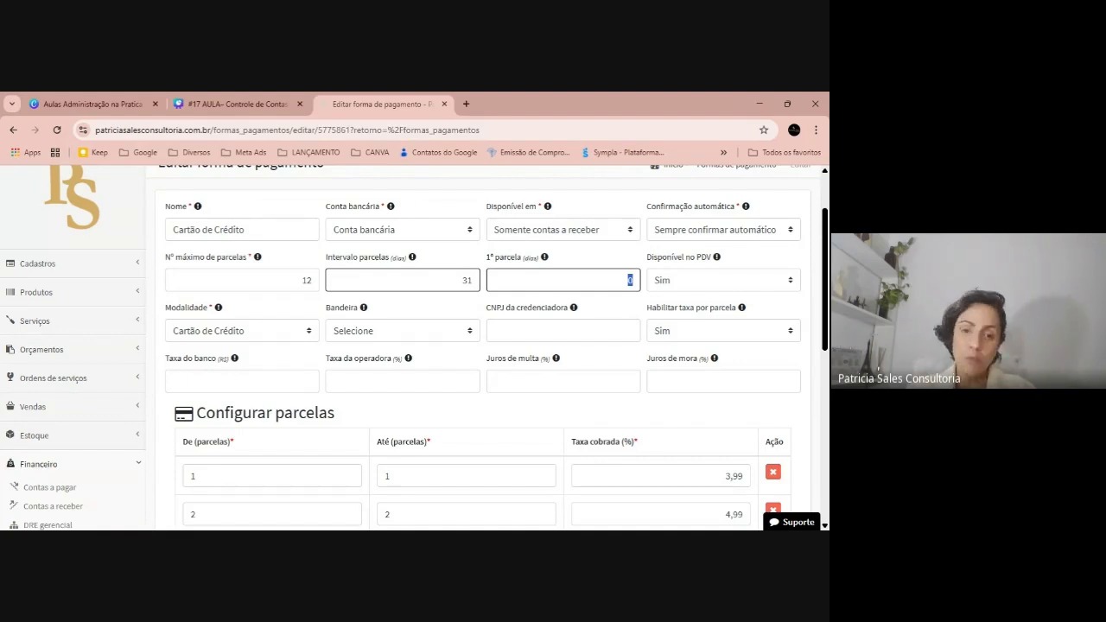
left_click(472, 280)
key("BackSpace")
key("BackSpace")
type("0")
key("Tab")
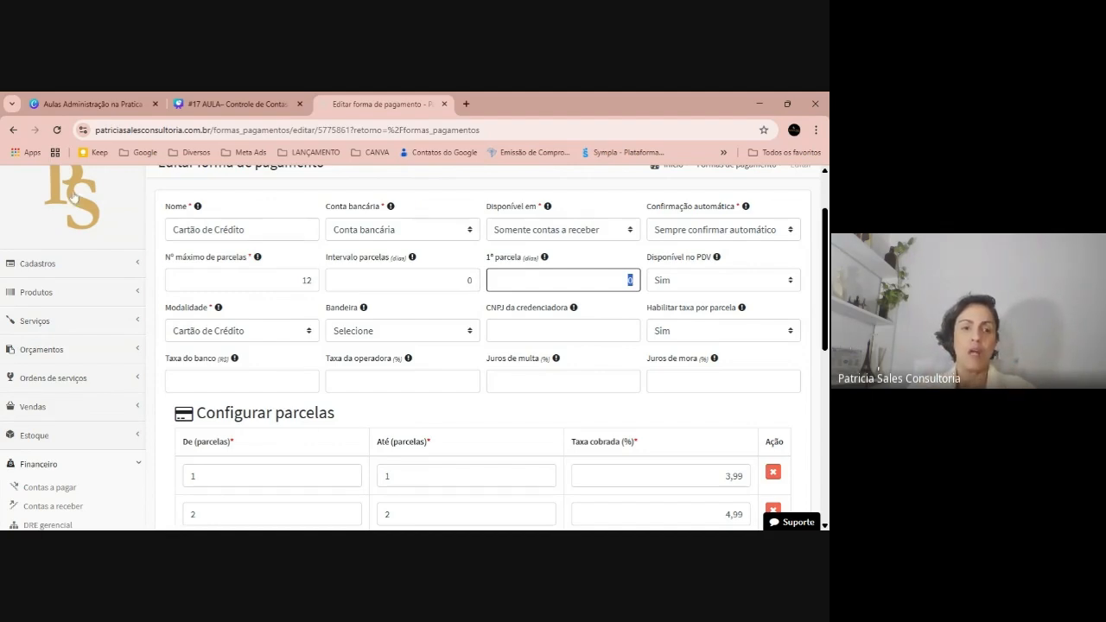
scroll(273, 358, "down", 3)
left_click(195, 387)
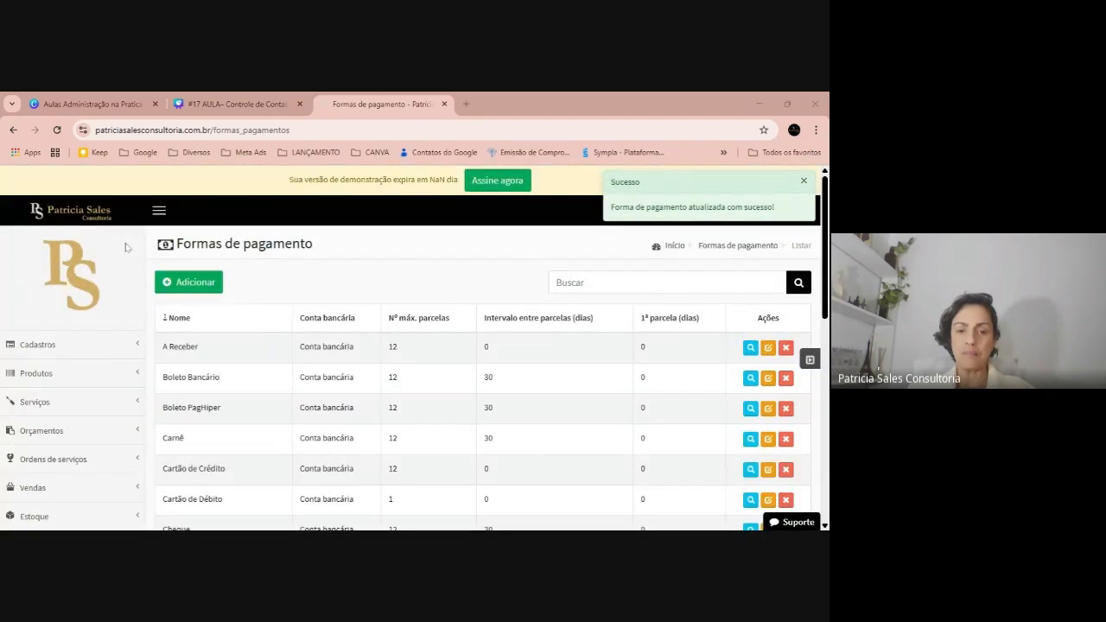
scroll(384, 337, "down", 2)
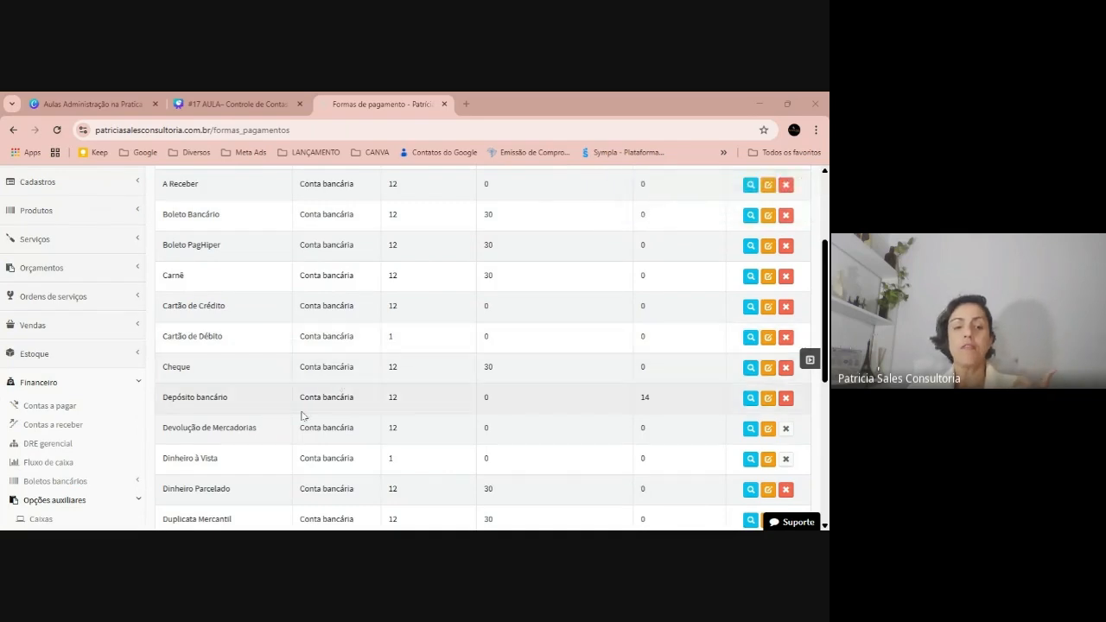
scroll(302, 416, "down", 2)
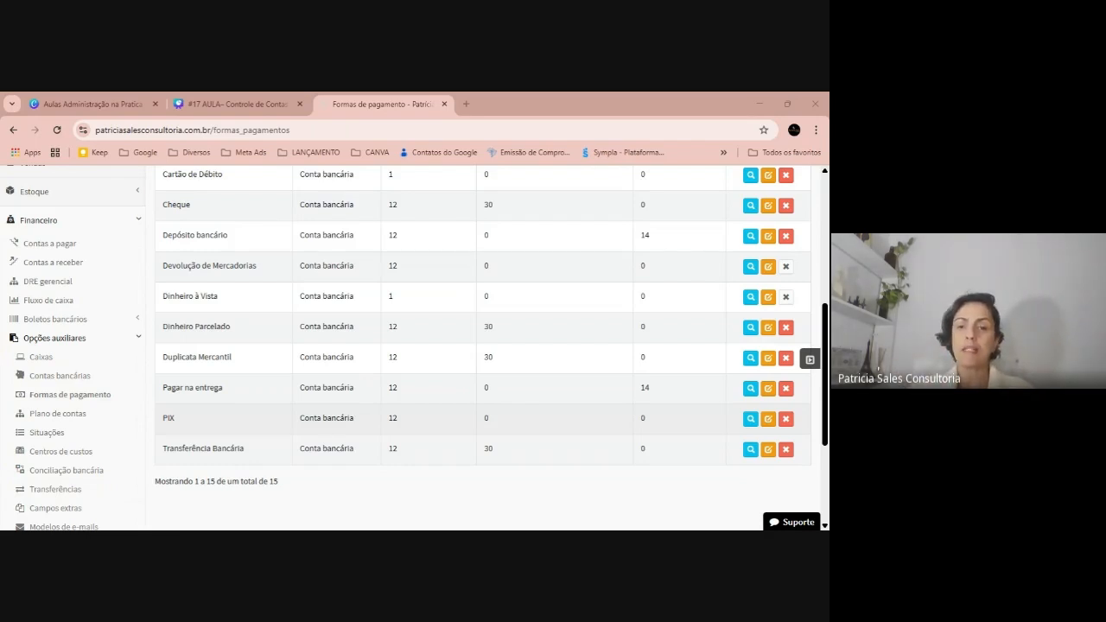
scroll(510, 219, "up", 2)
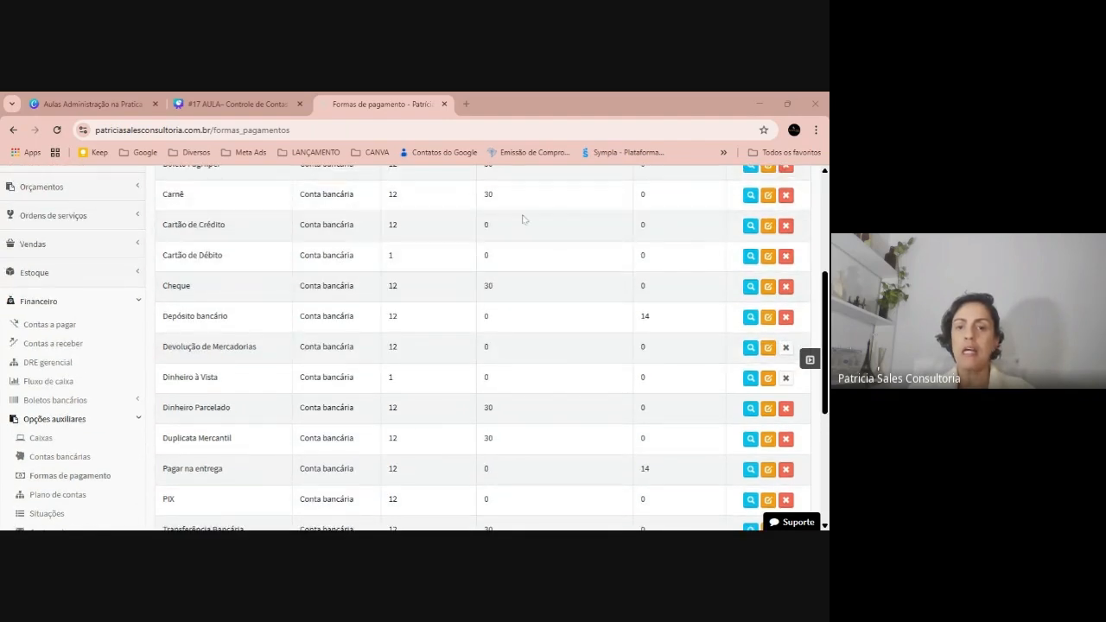
Rename Cartão de Crédito to 'Cartão de Crédito maquininha Cielo' and save it
left_click(767, 225)
left_click(285, 309)
scroll(285, 309, "down", 1)
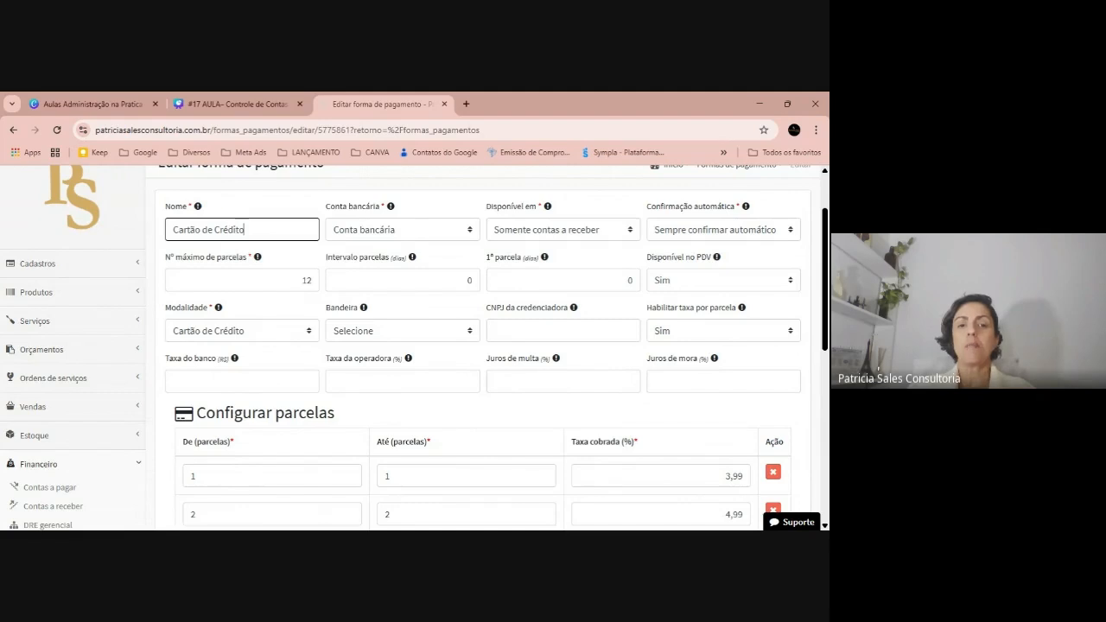
type("maquininha Cielo")
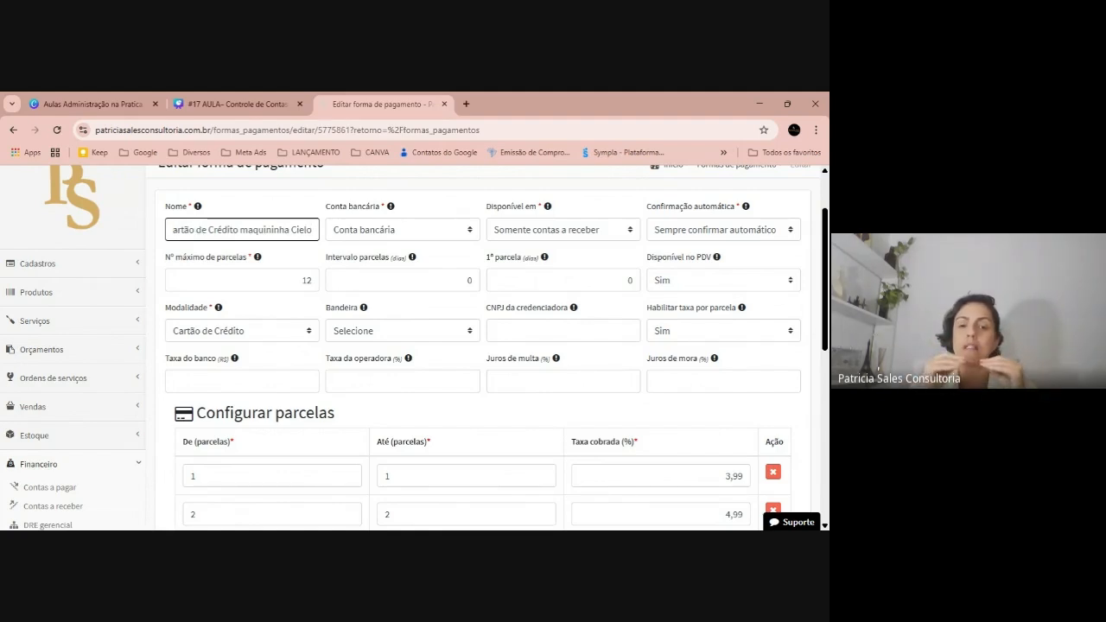
scroll(262, 288, "down", 2)
left_click(180, 472)
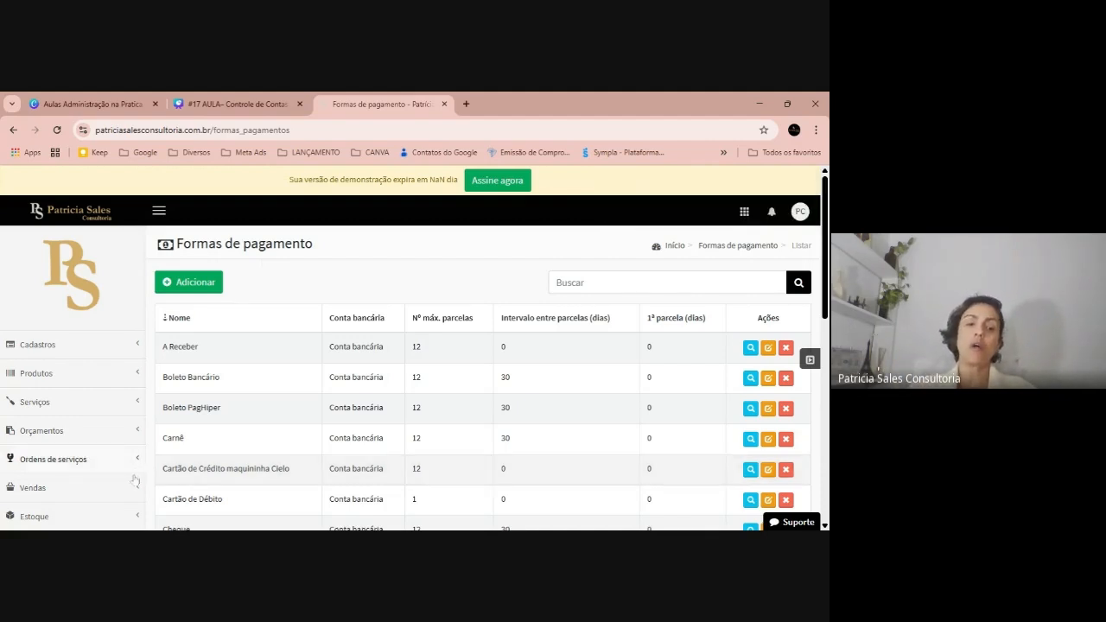
left_click(100, 406)
Open the Gerenciar serviços page and dismiss the services tutorial and guide popup
left_click(73, 431)
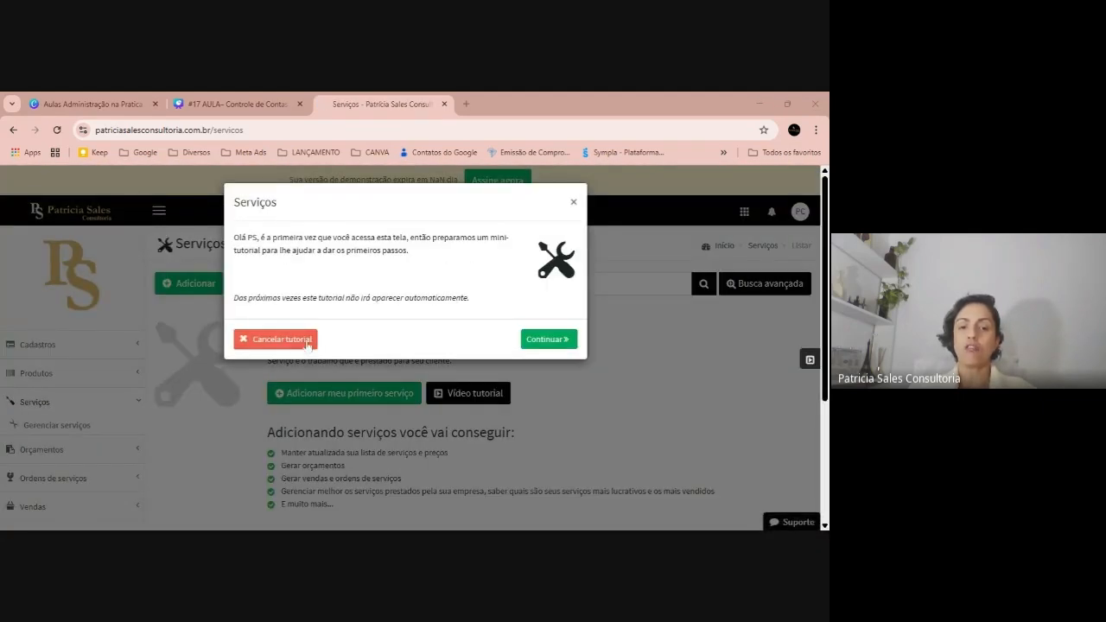
left_click(311, 339)
left_click(650, 390)
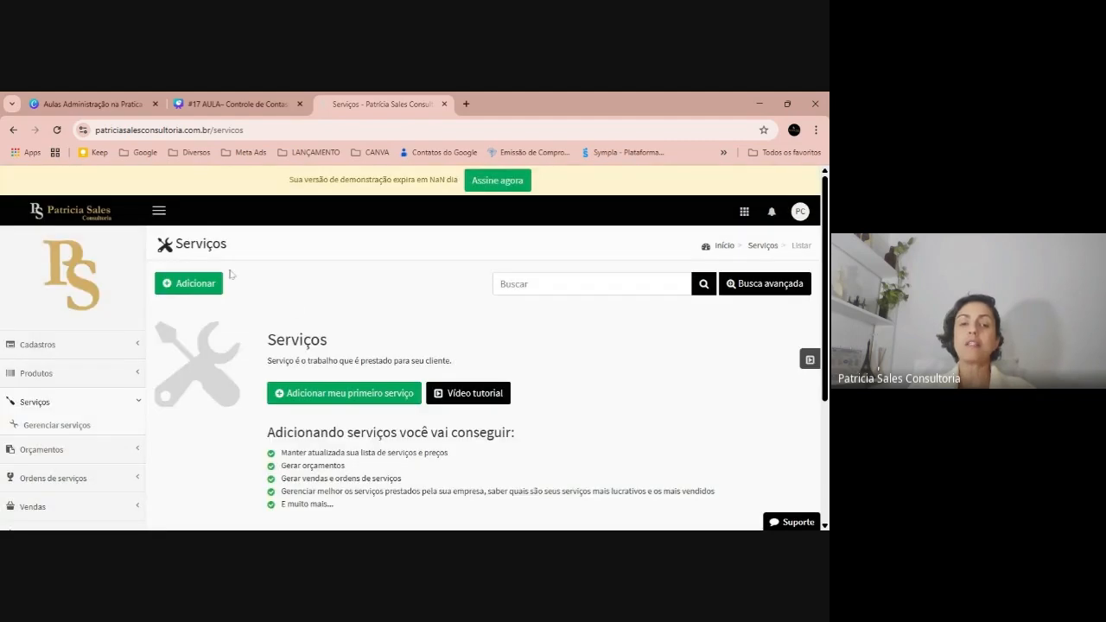
Add a new service and enter 'Taxa Serviço' as its name
left_click(216, 287)
left_click(244, 328)
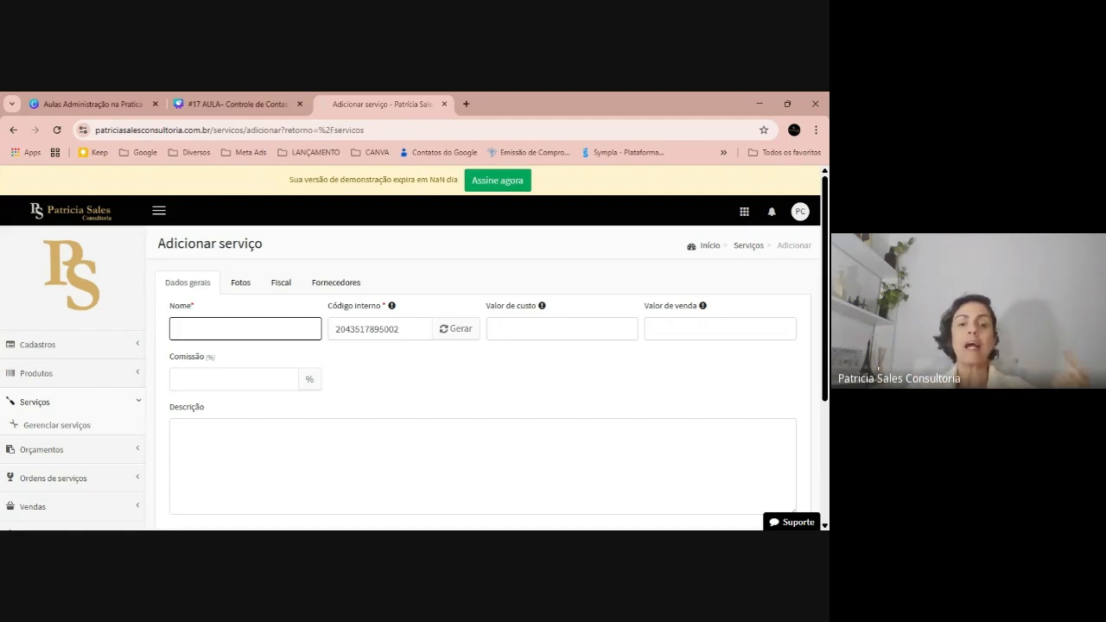
type("Tasx")
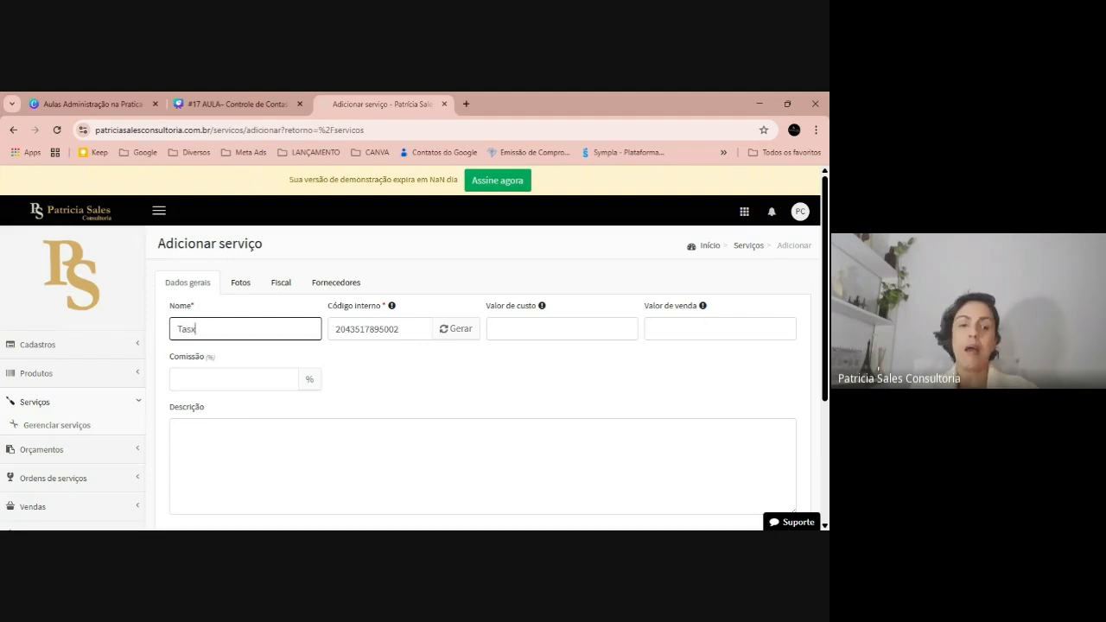
key("BackSpace")
type("xas")
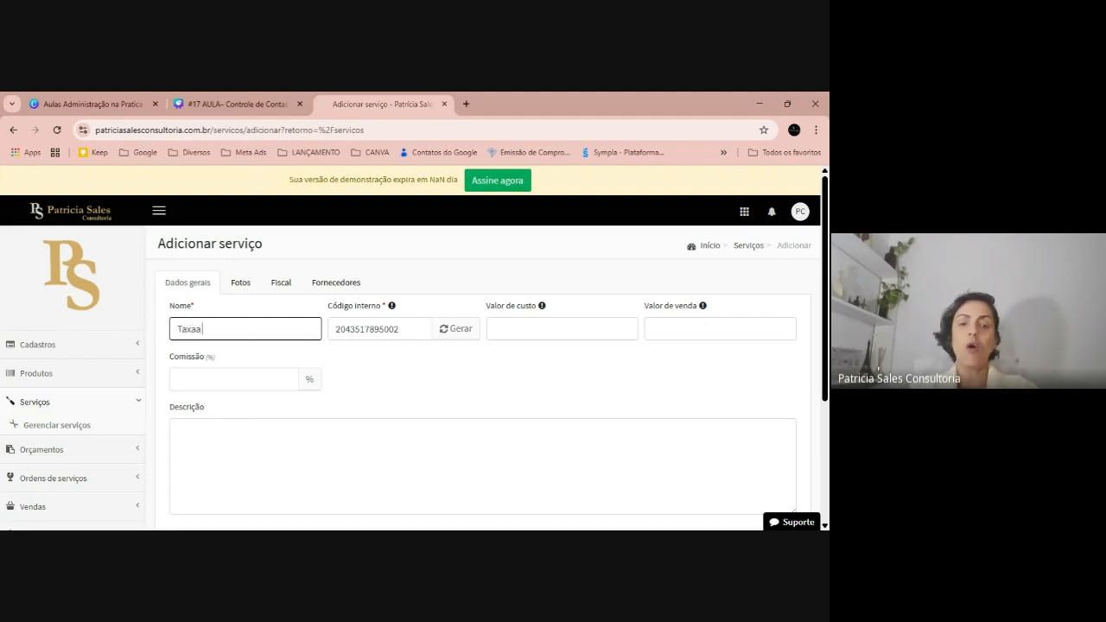
key("BackSpace")
type("s")
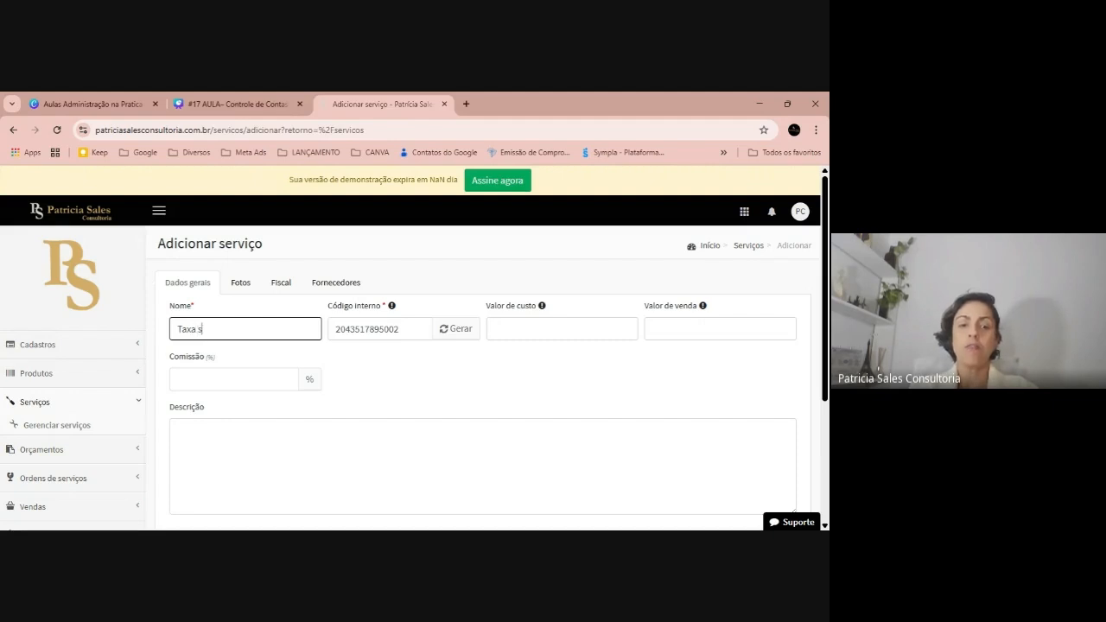
type(" Serviço")
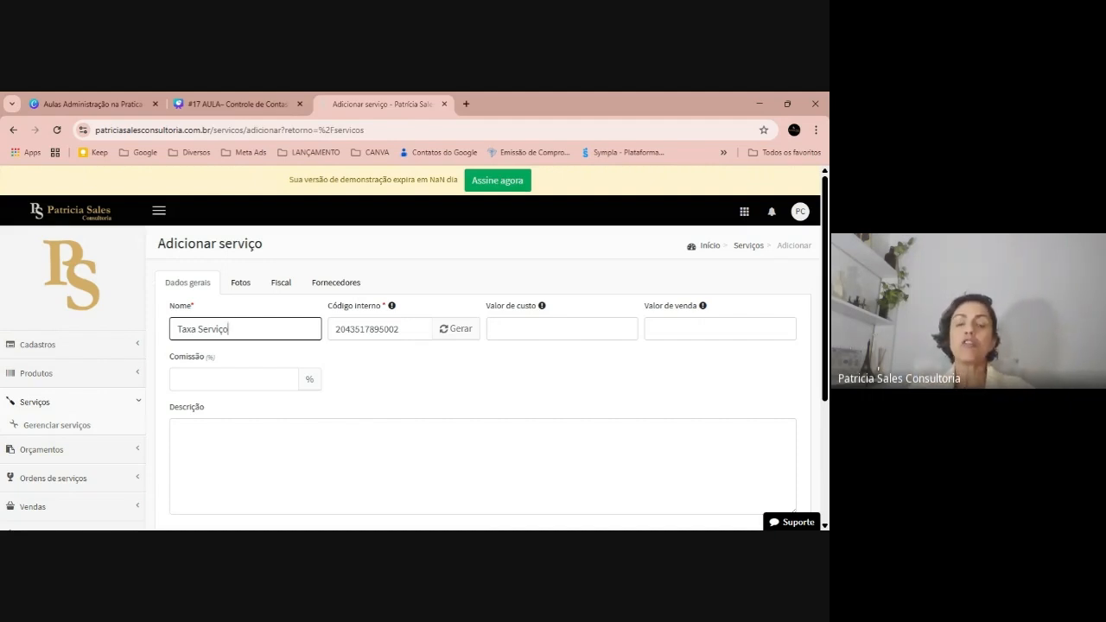
scroll(397, 351, "down", 5)
Save the Taxa Serviço service with Cadastrar, then go to Financeiro > Contas a receber
left_click(188, 362)
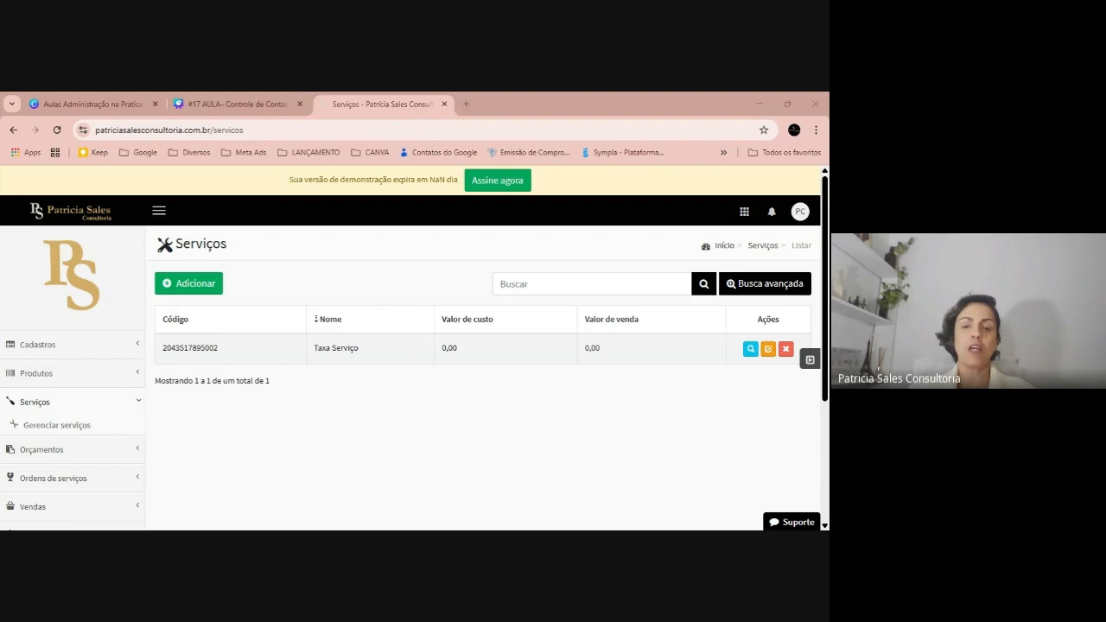
scroll(186, 454, "down", 2)
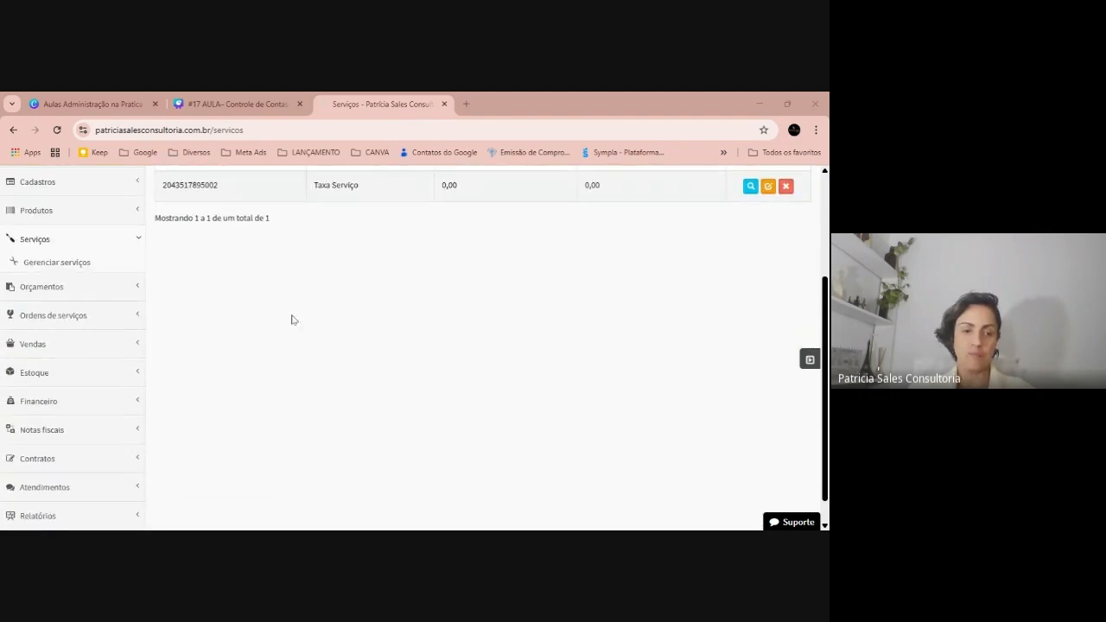
left_click(97, 410)
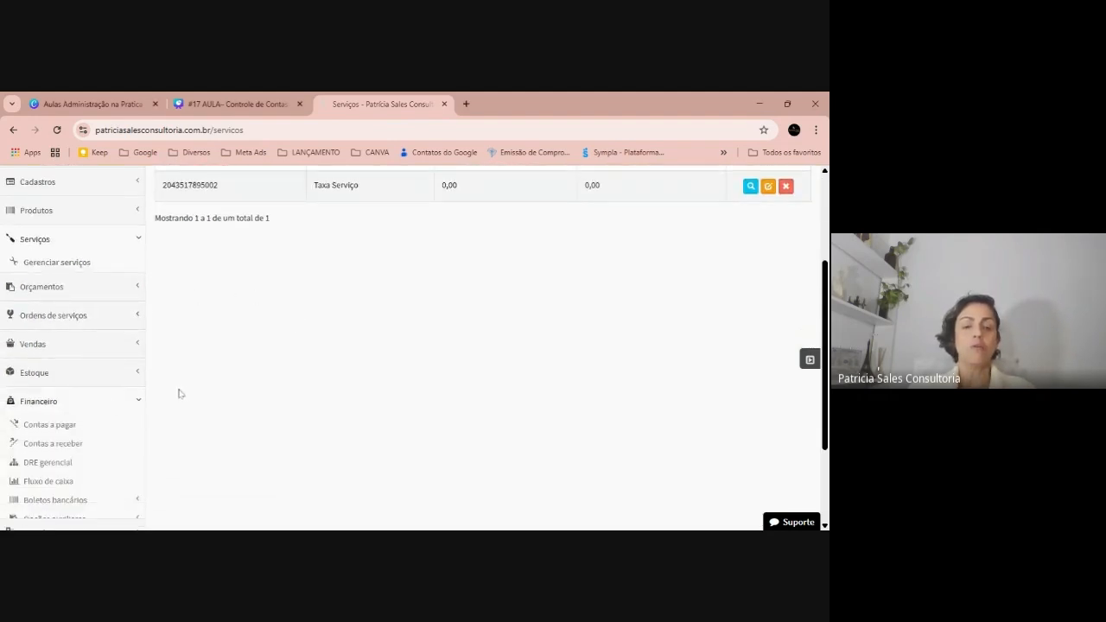
left_click(52, 443)
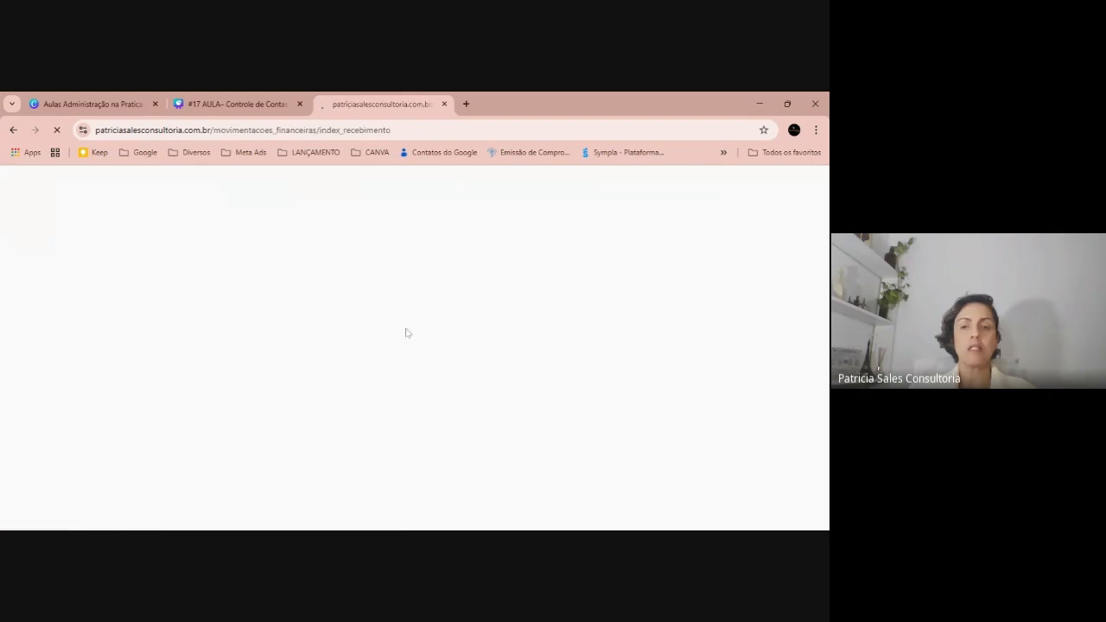
Switch the receivables period from 'Julho de 2025' to 'Todo o período' and open the actions for Venda nº 2
left_click(665, 281)
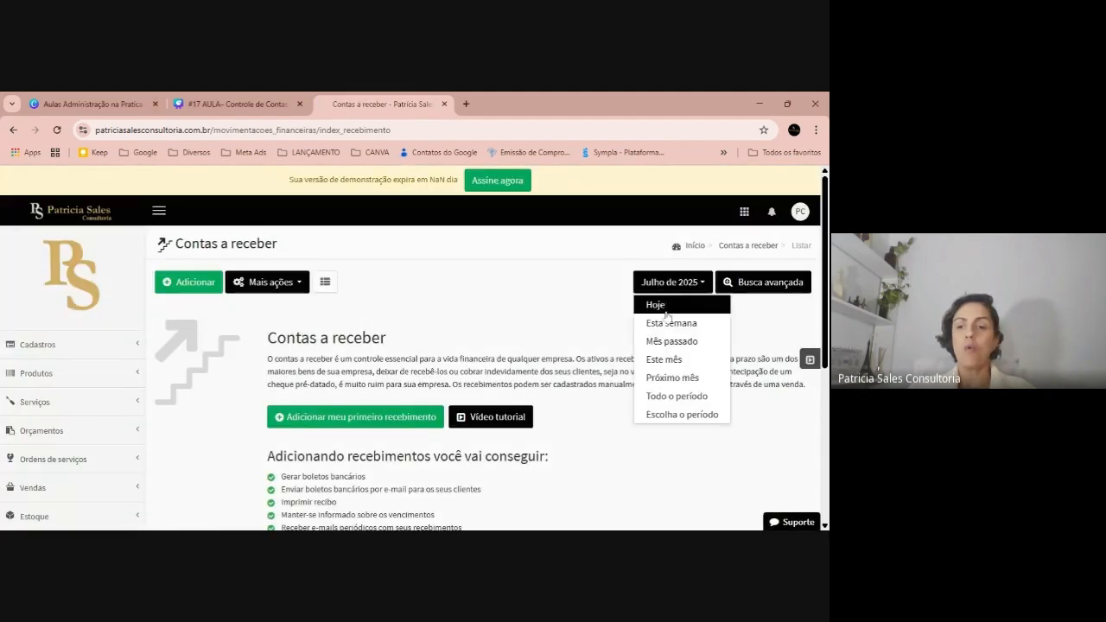
left_click(671, 399)
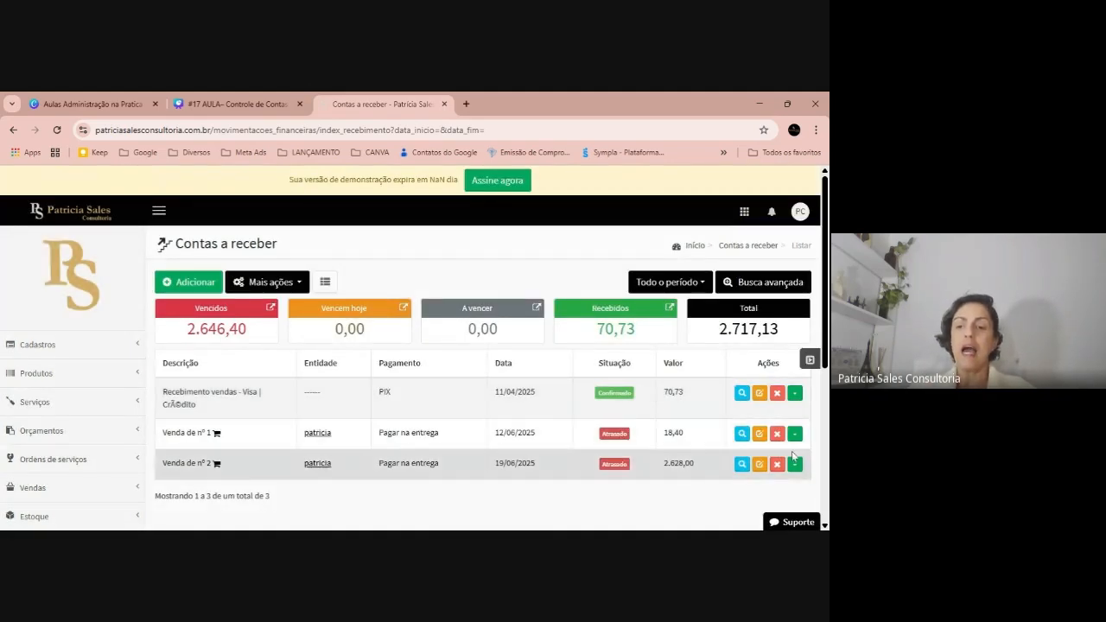
scroll(403, 444, "down", 1)
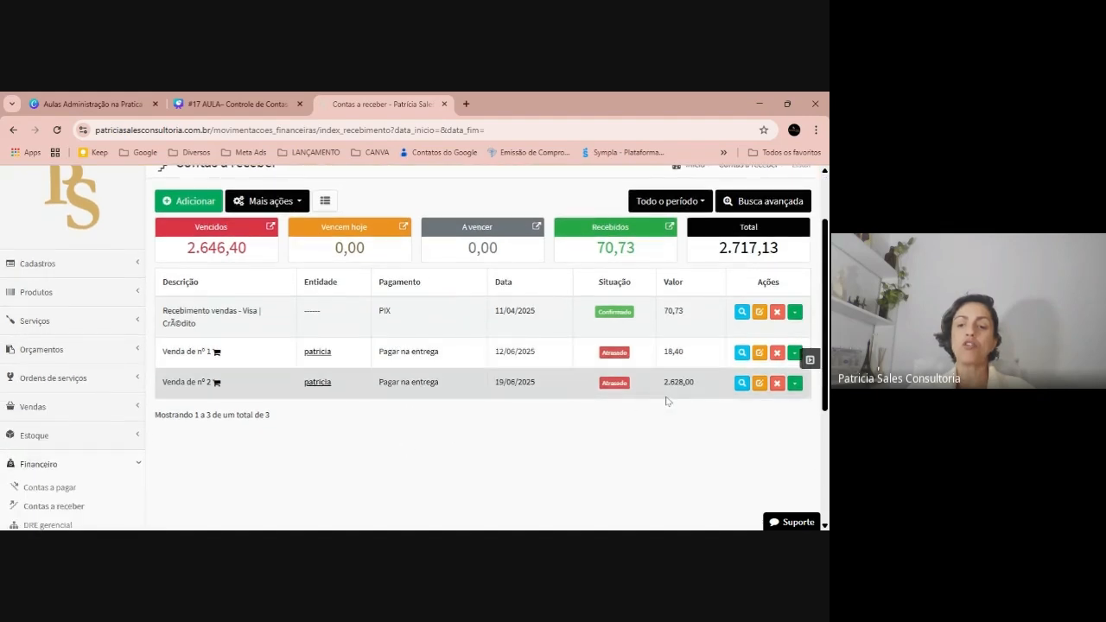
left_click(795, 383)
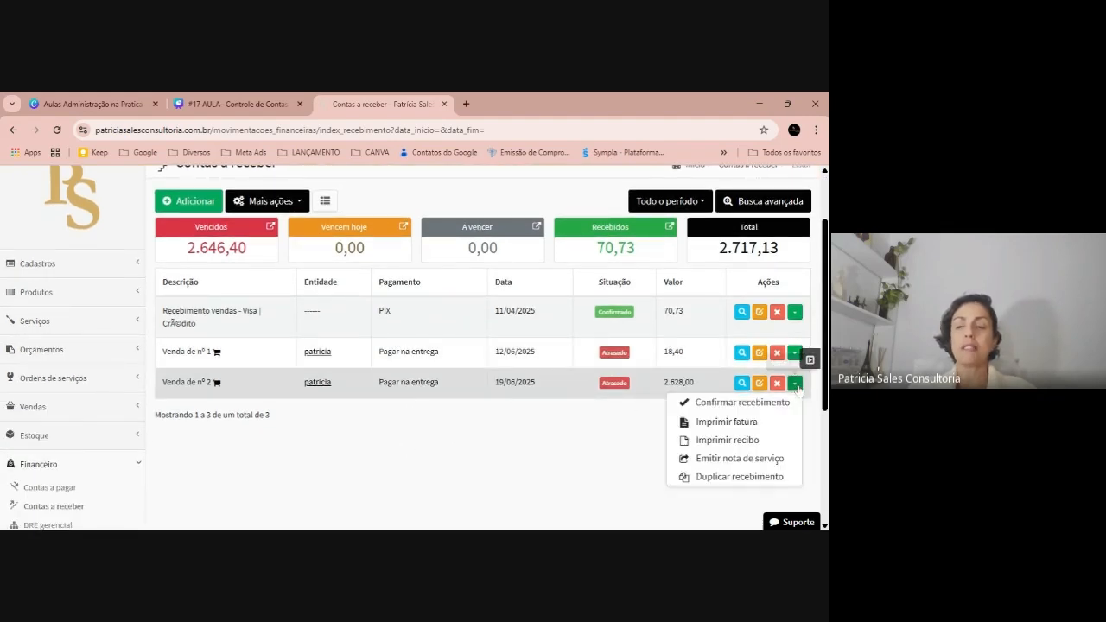
Confirm receipt of 628,00 for sale nº 2 with PIX as the payment method
left_click(742, 402)
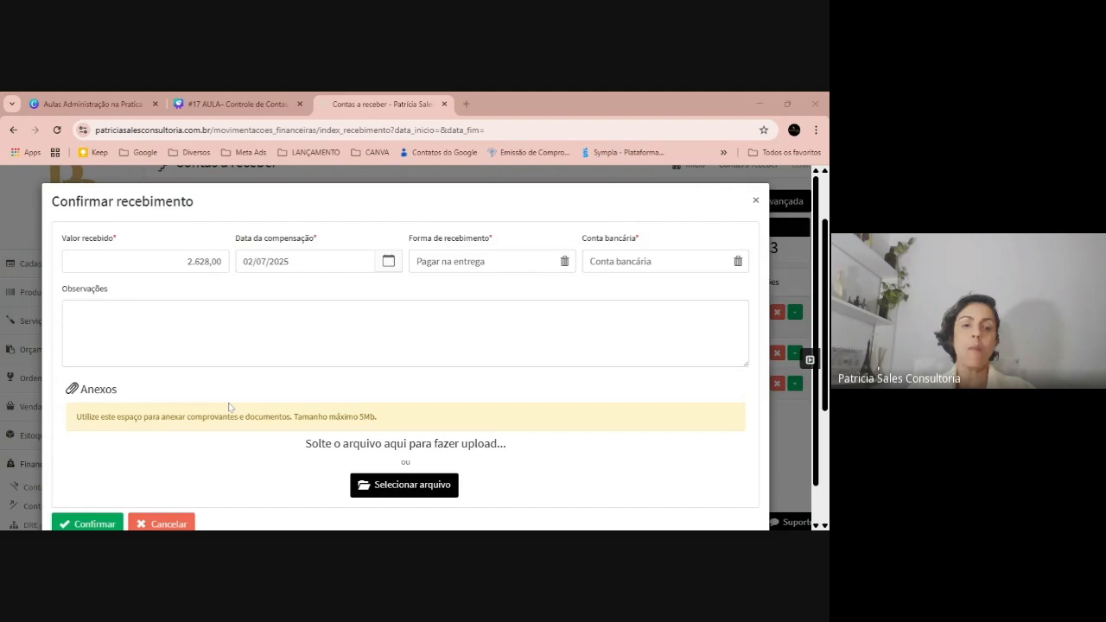
type("62800")
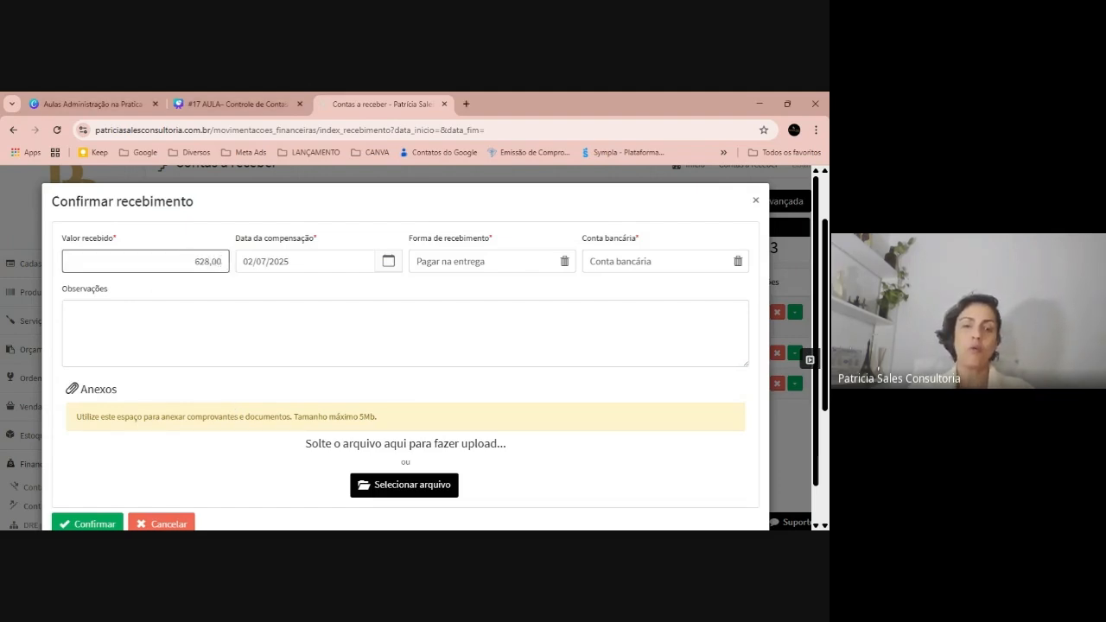
left_click(98, 248)
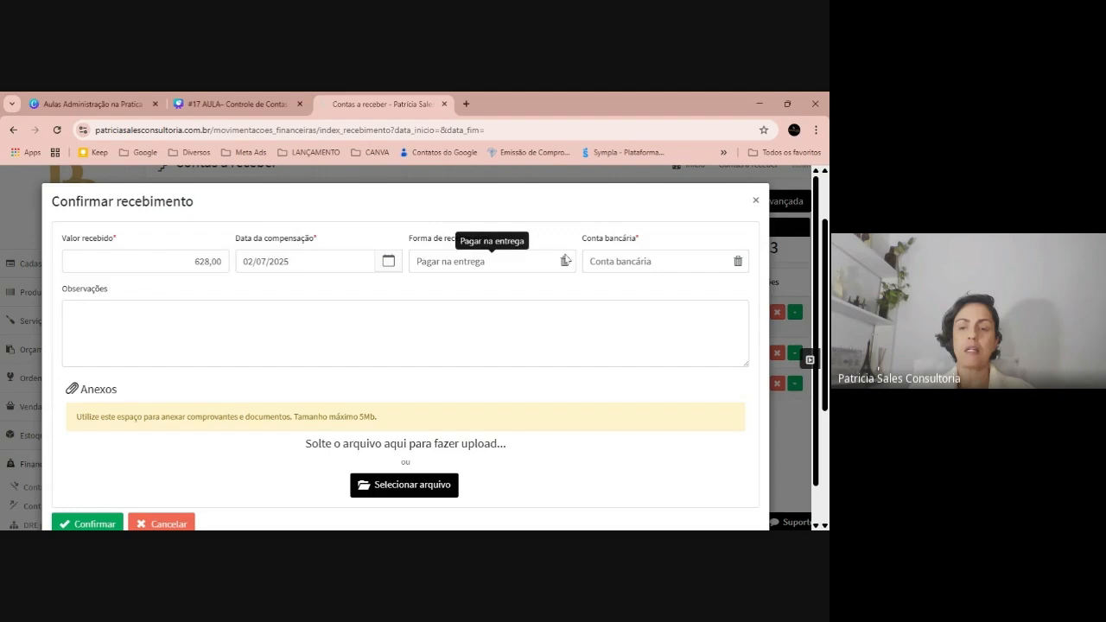
left_click(564, 261)
type("pi")
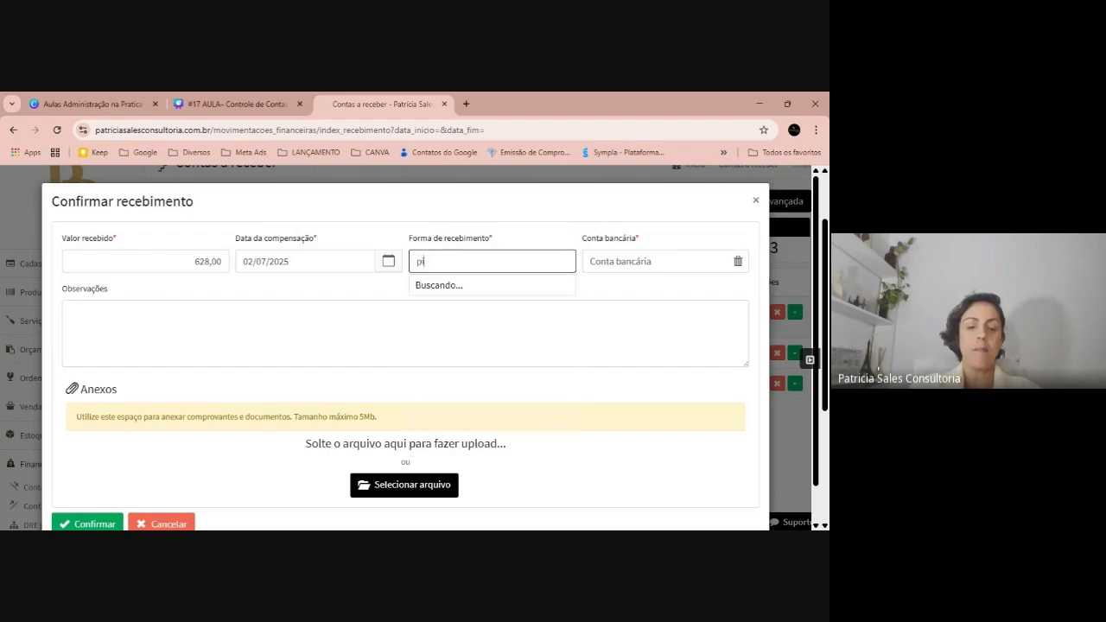
type("x")
left_click(491, 286)
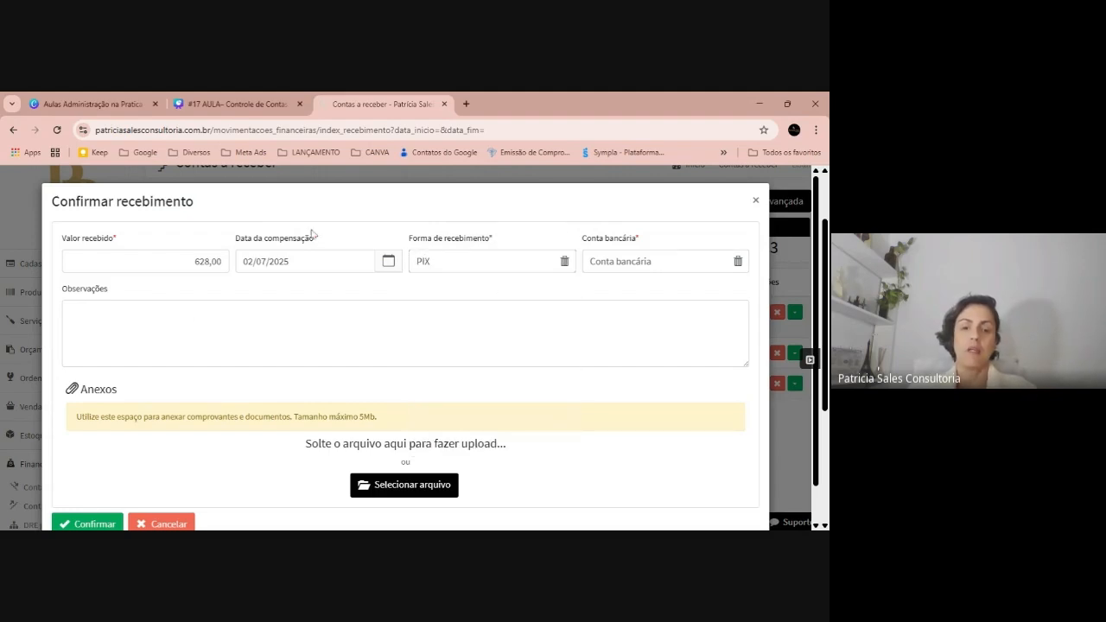
left_click(89, 522)
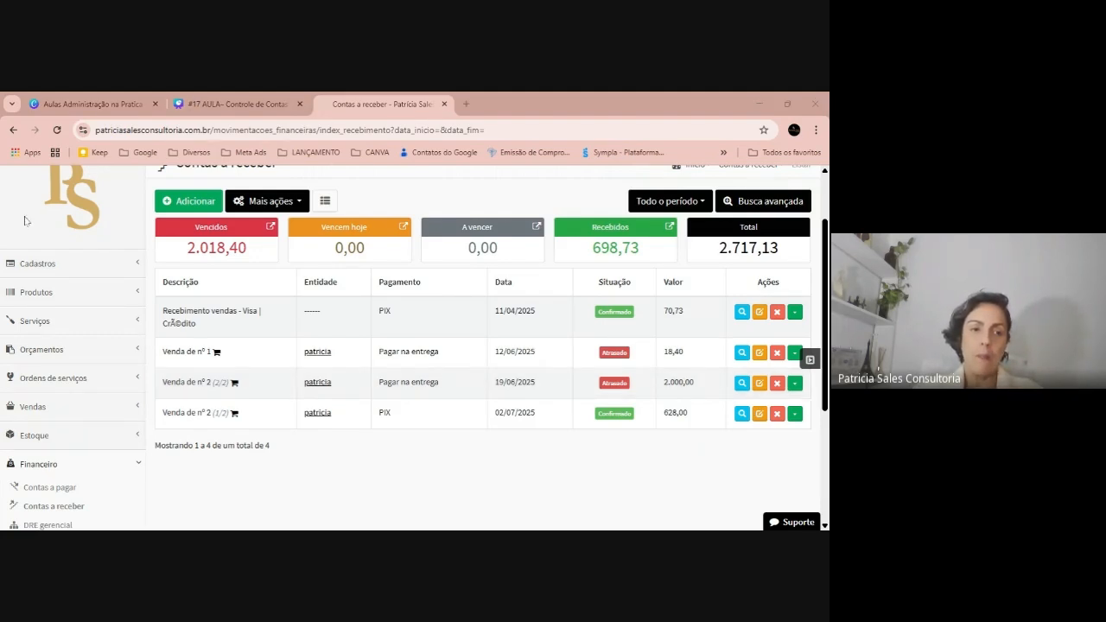
Open the Contas a receber report from Relatórios > Financeiro
scroll(93, 344, "down", 3)
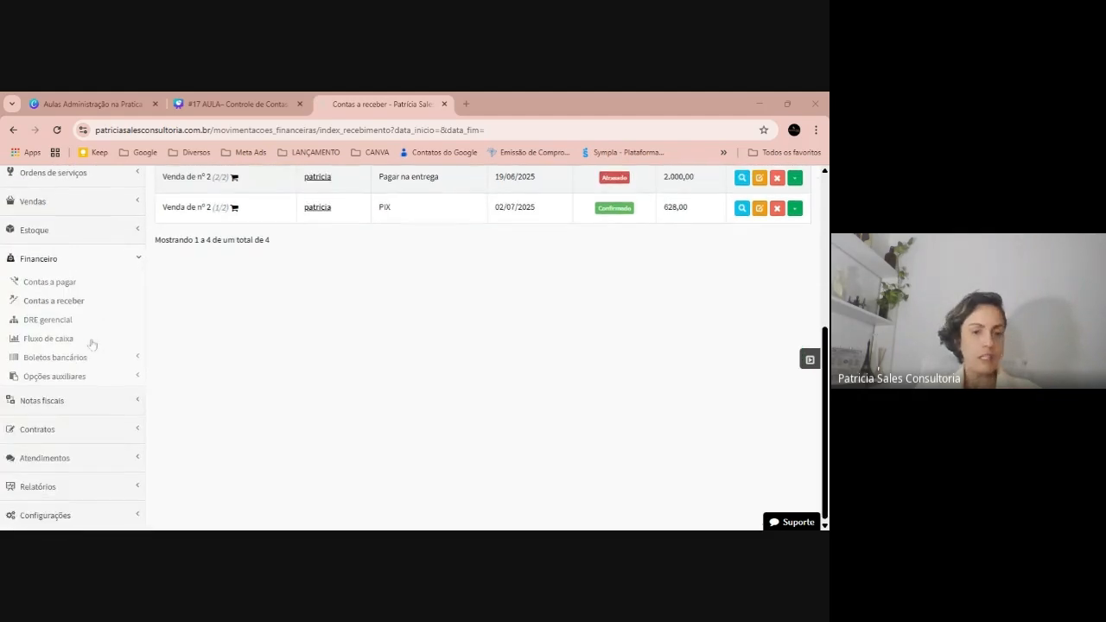
left_click(37, 487)
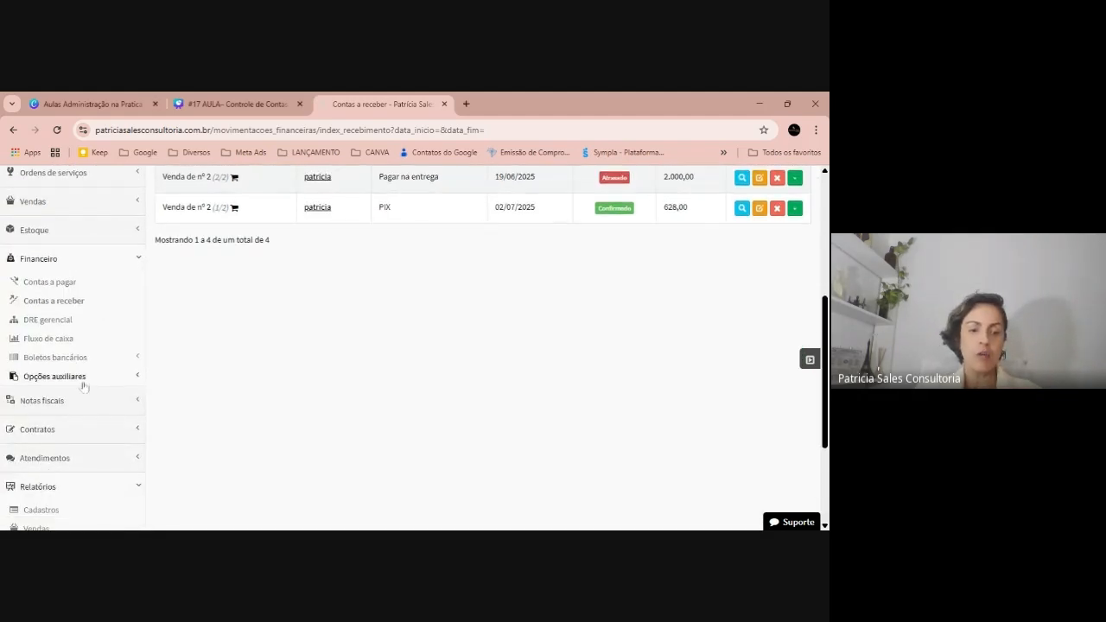
scroll(84, 385, "down", 2)
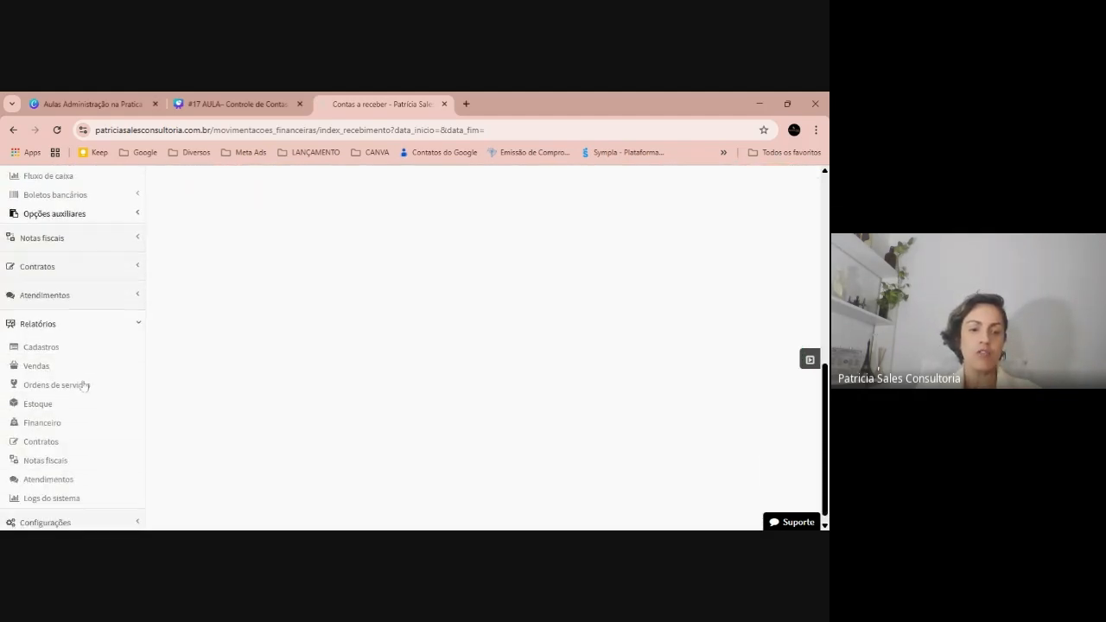
left_click(38, 425)
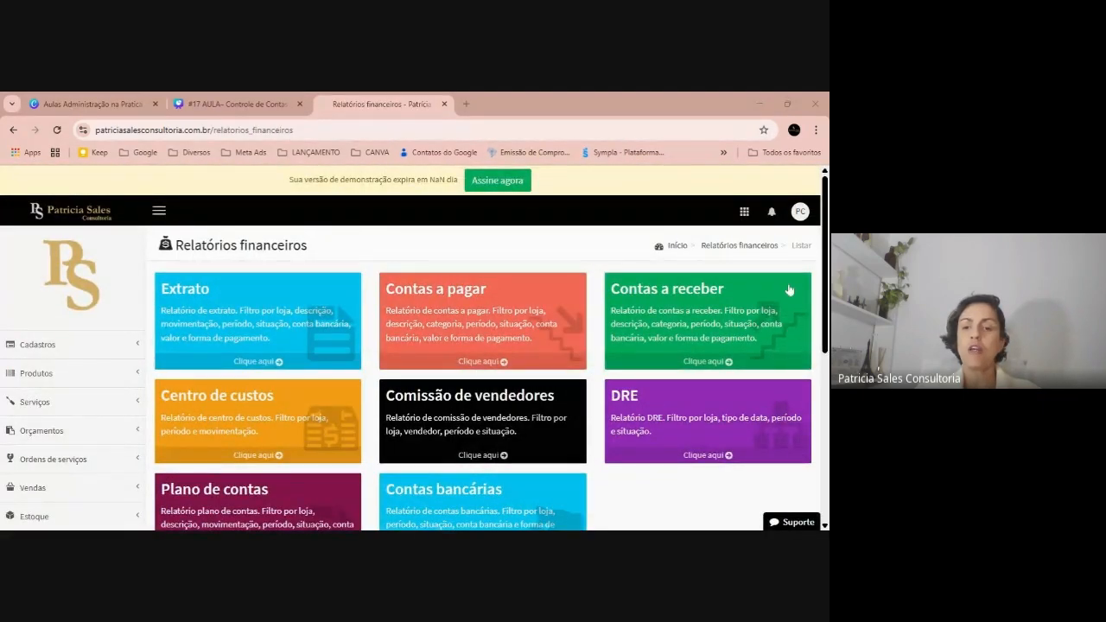
left_click(747, 325)
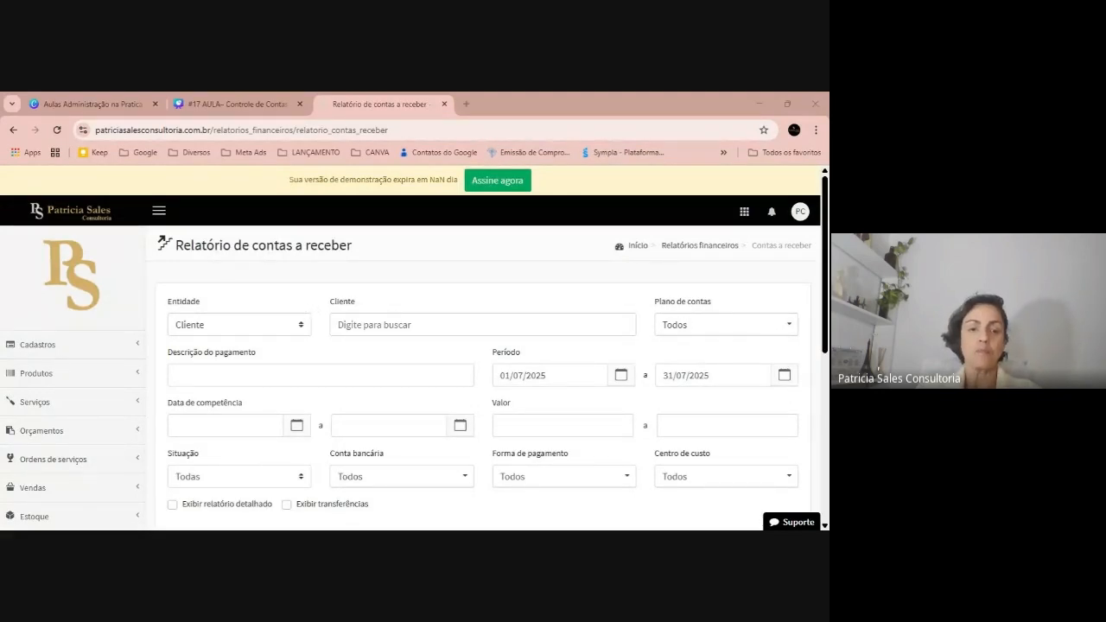
scroll(518, 363, "down", 2)
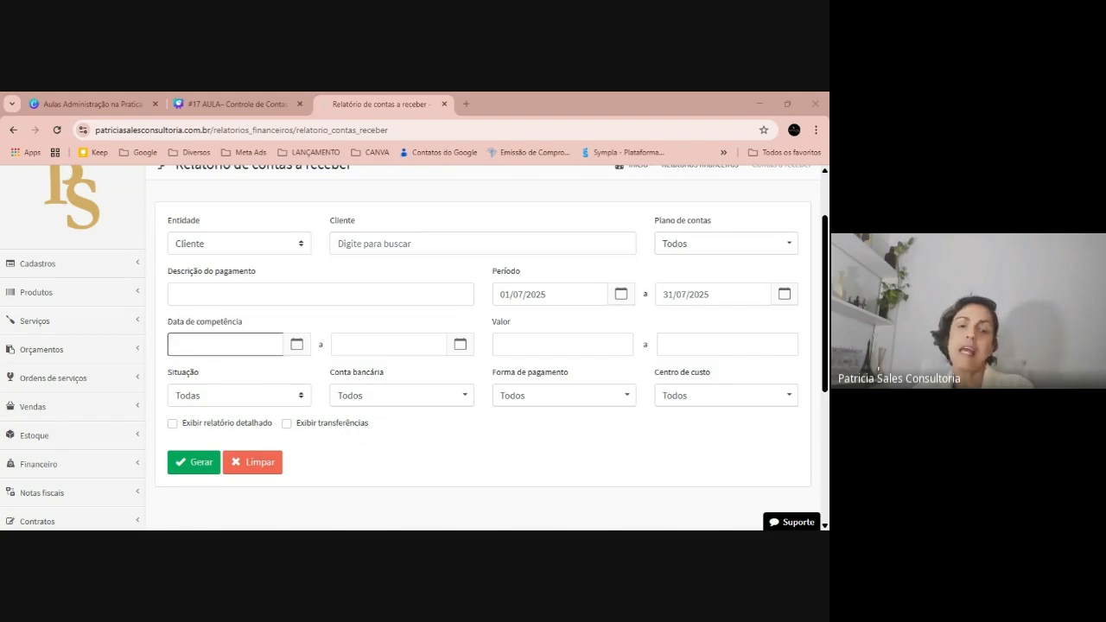
Generate a detailed receivables report for competence dates 01/06/2025 to 30/06/2025
left_click(220, 344)
left_click(221, 370)
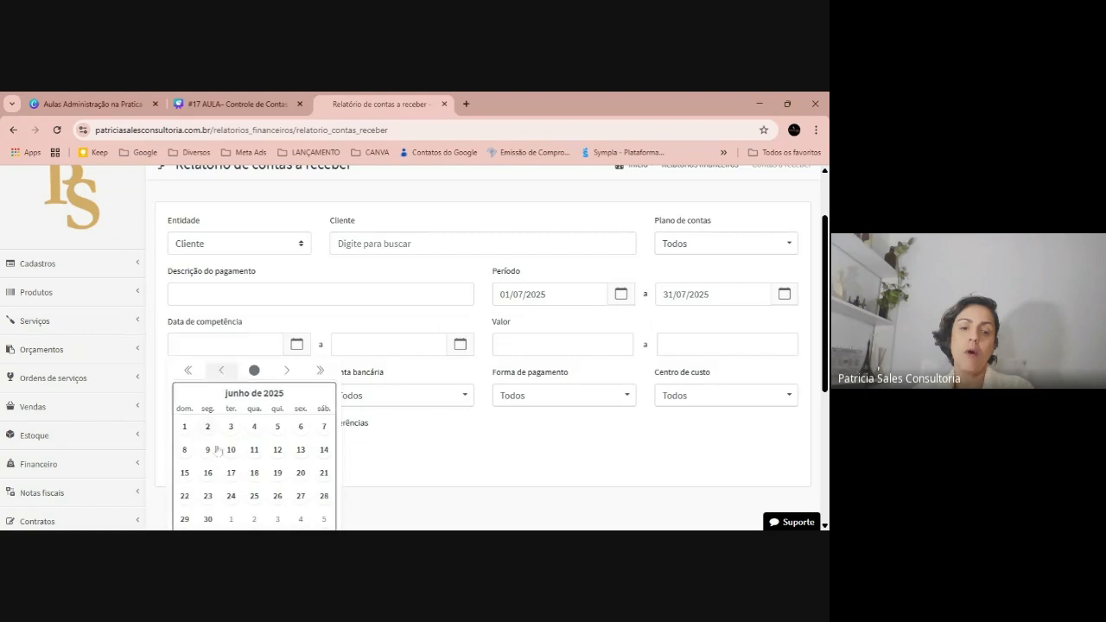
left_click(184, 426)
left_click(389, 344)
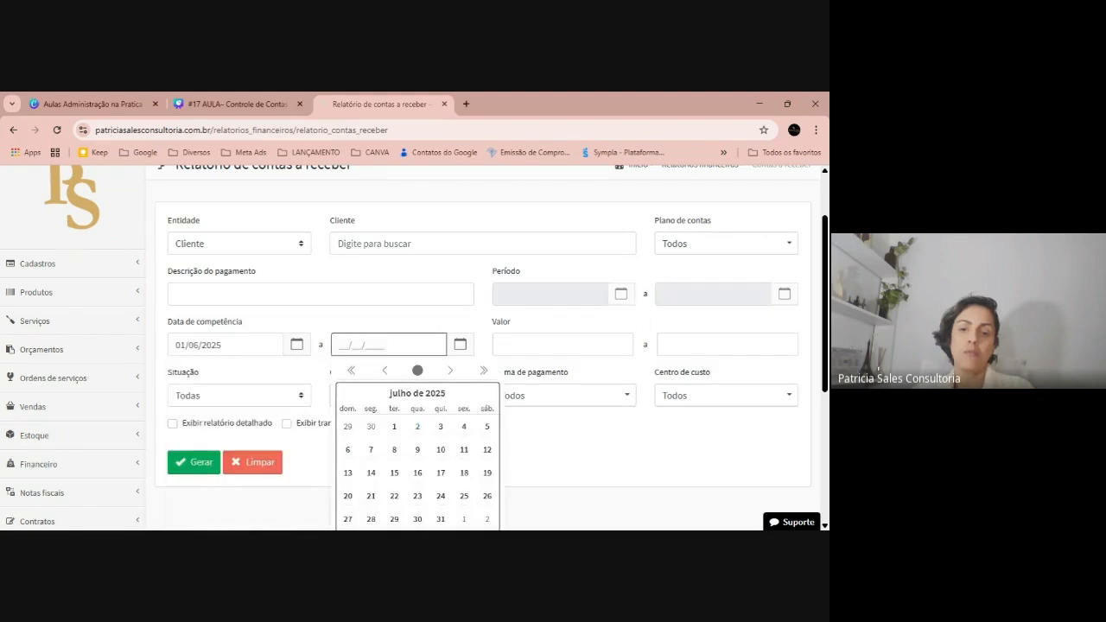
left_click(371, 426)
left_click(199, 425)
left_click(202, 462)
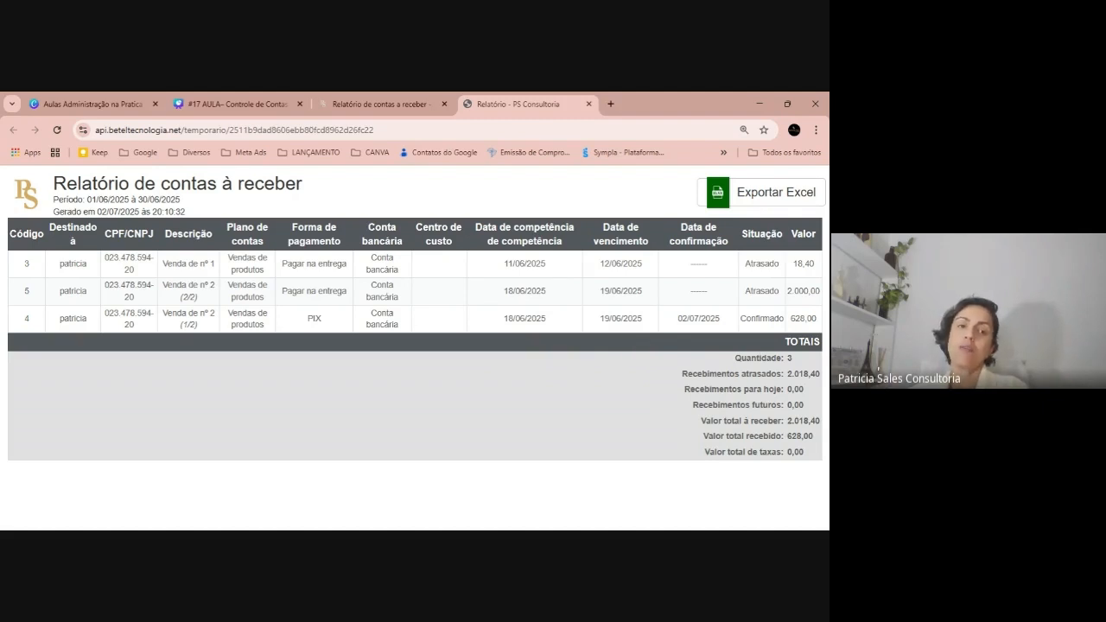
Return to the Canva lesson presentation on slide 17 and show it full-window
key("alt+Tab")
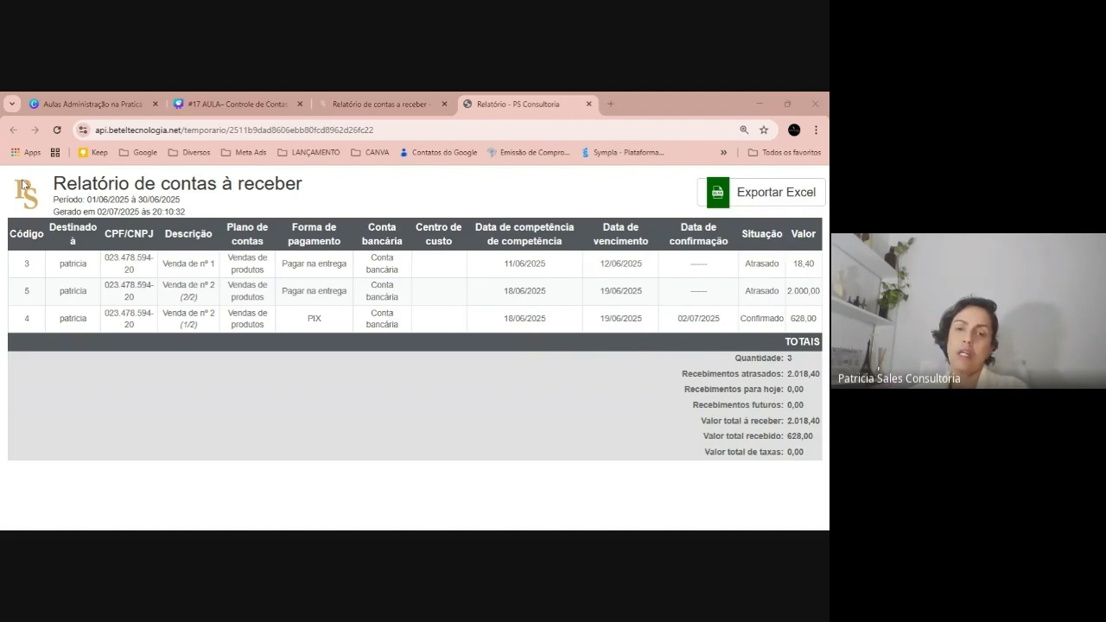
left_click(372, 98)
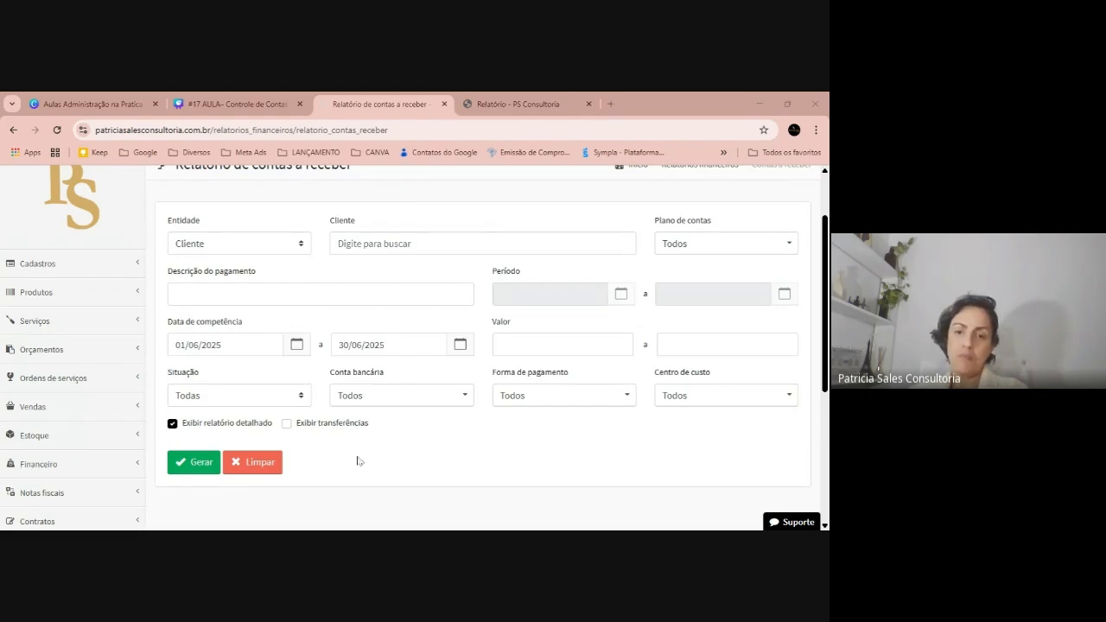
scroll(62, 367, "down", 3)
scroll(198, 409, "down", 1)
scroll(200, 408, "up", 3)
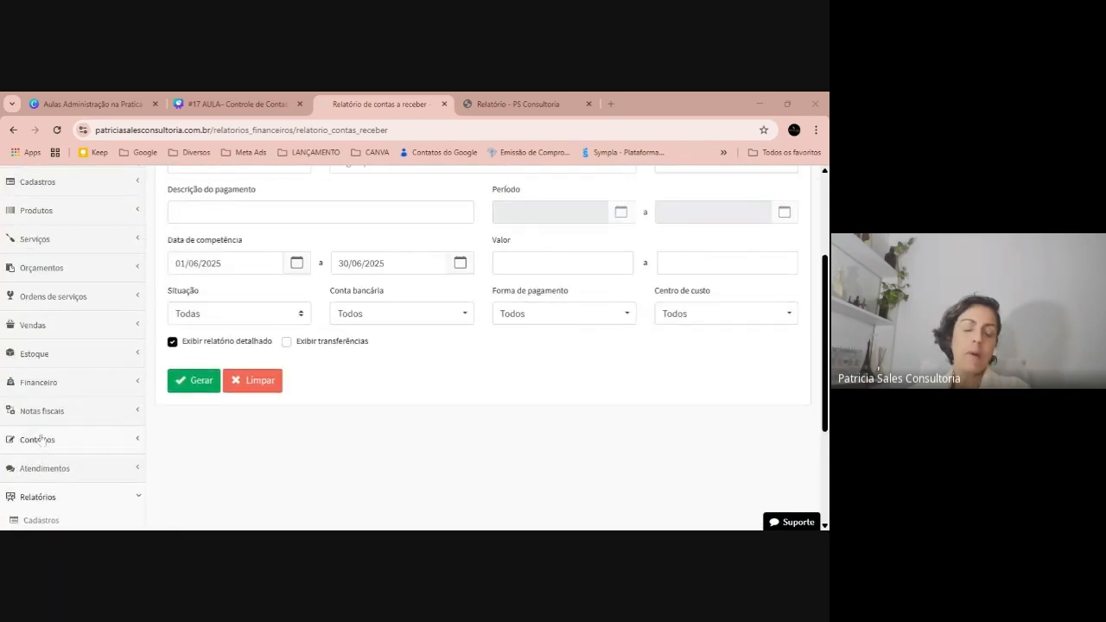
left_click(235, 104)
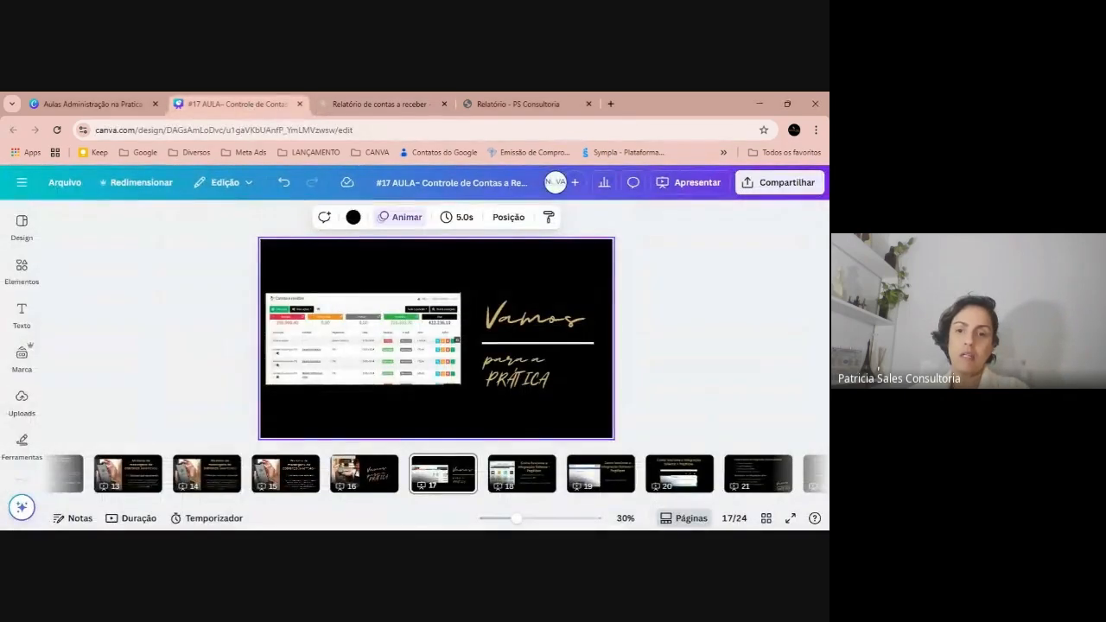
left_click(790, 517)
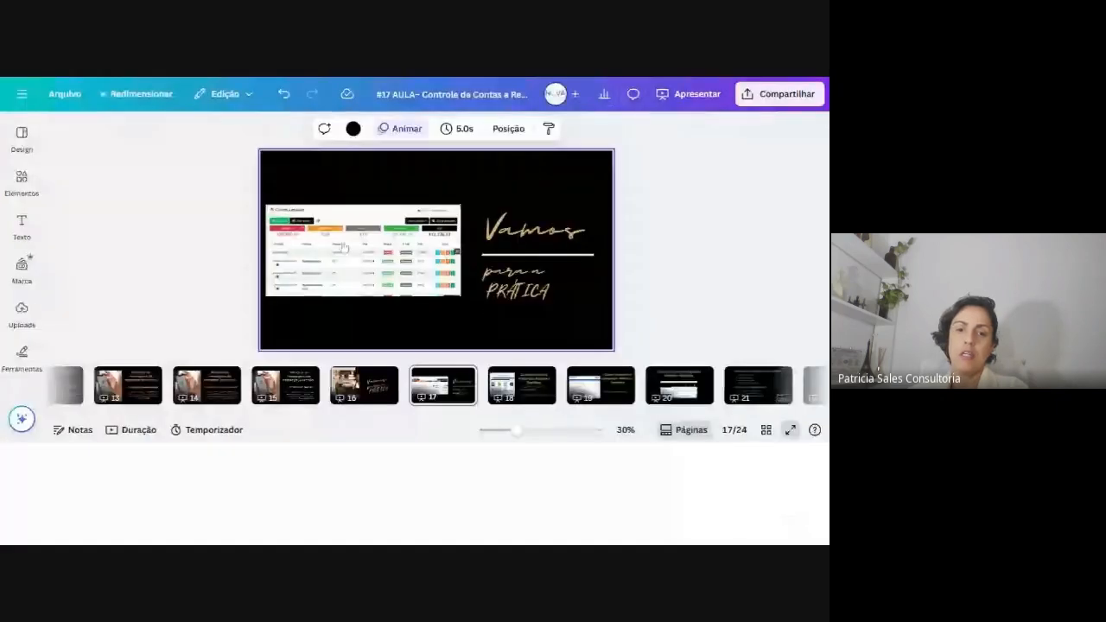
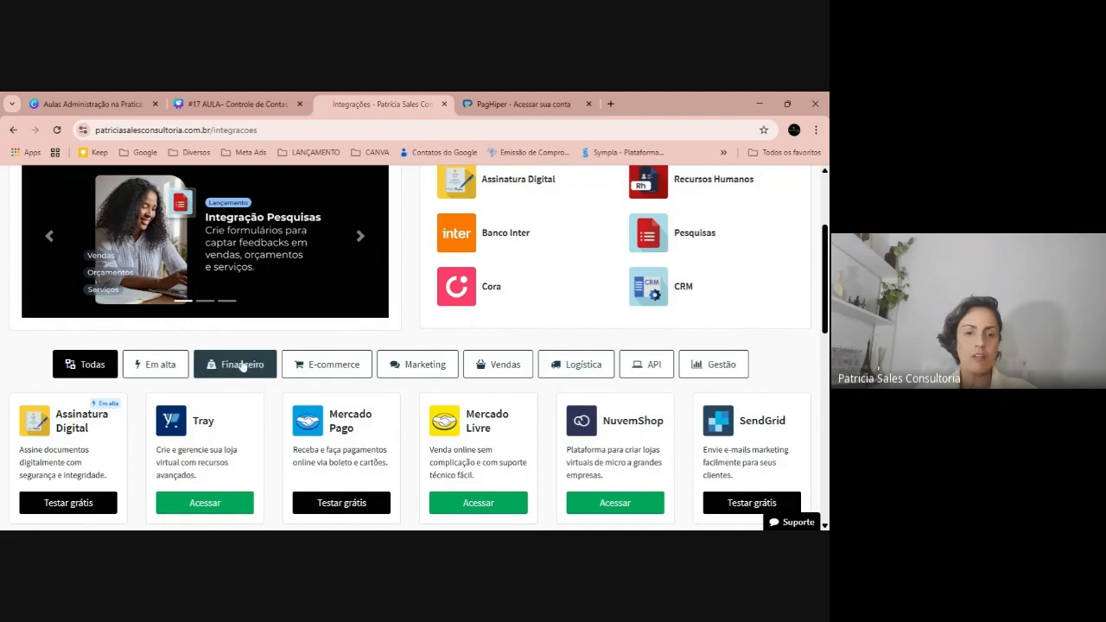
Filter the integrations catalogue to Financeiro and scroll down to the PagHiper card
left_click(242, 364)
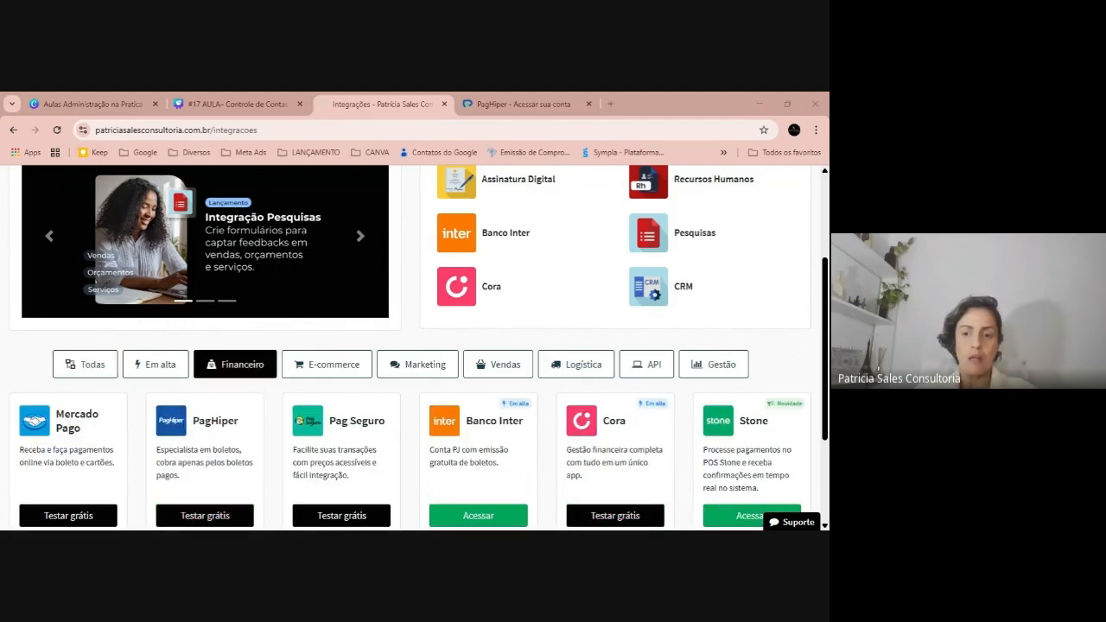
scroll(218, 337, "down", 2)
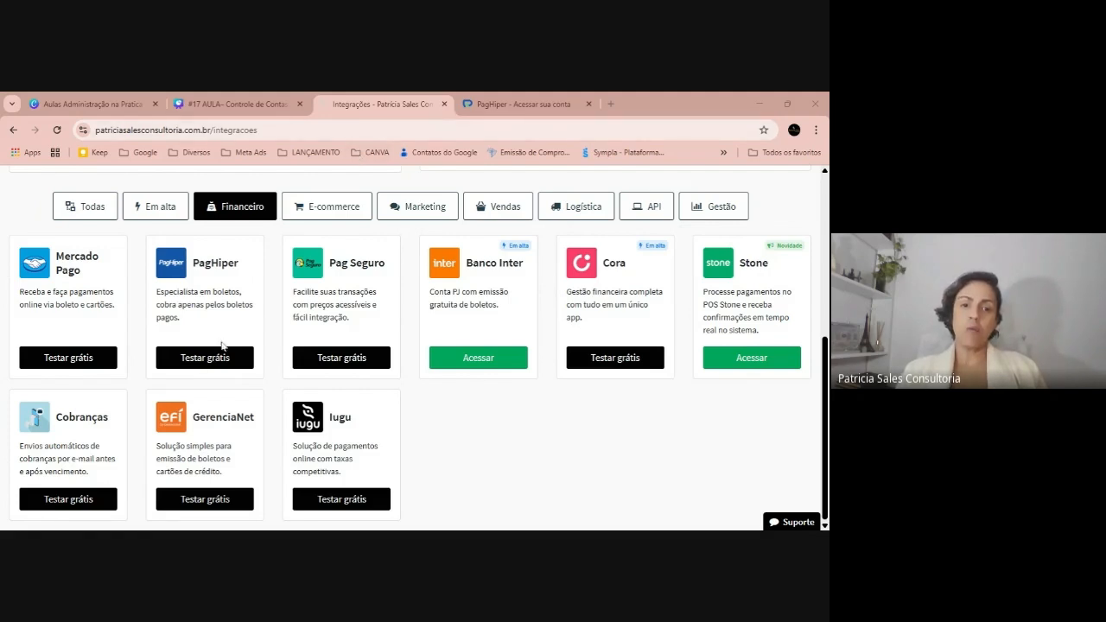
Start the free PagHiper trial, open its integration page, and go to the module's Início page
left_click(173, 363)
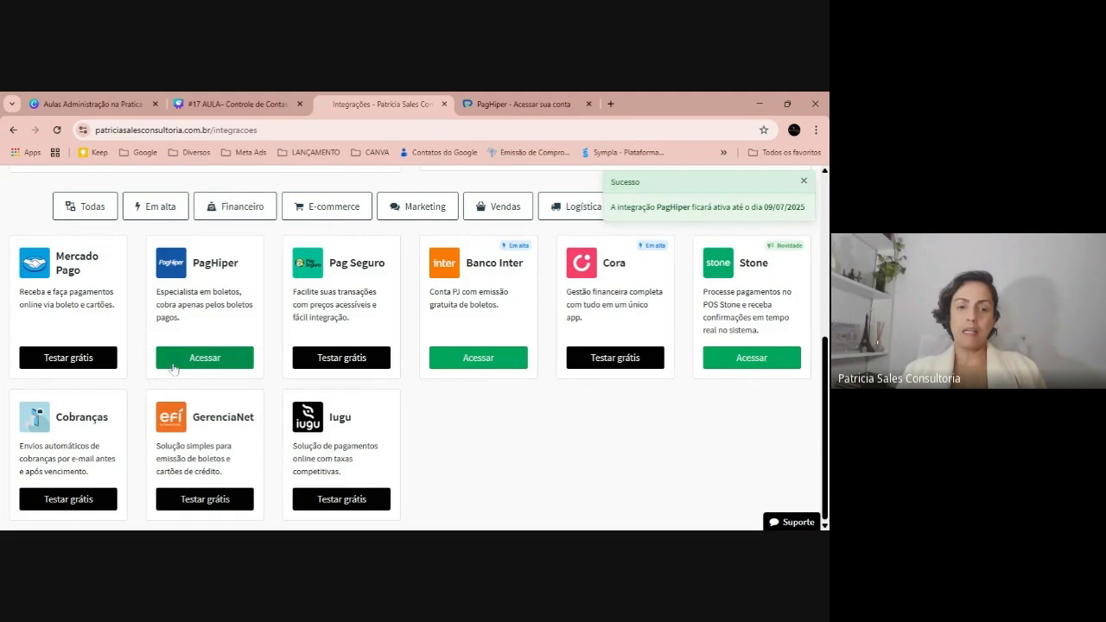
left_click(175, 364)
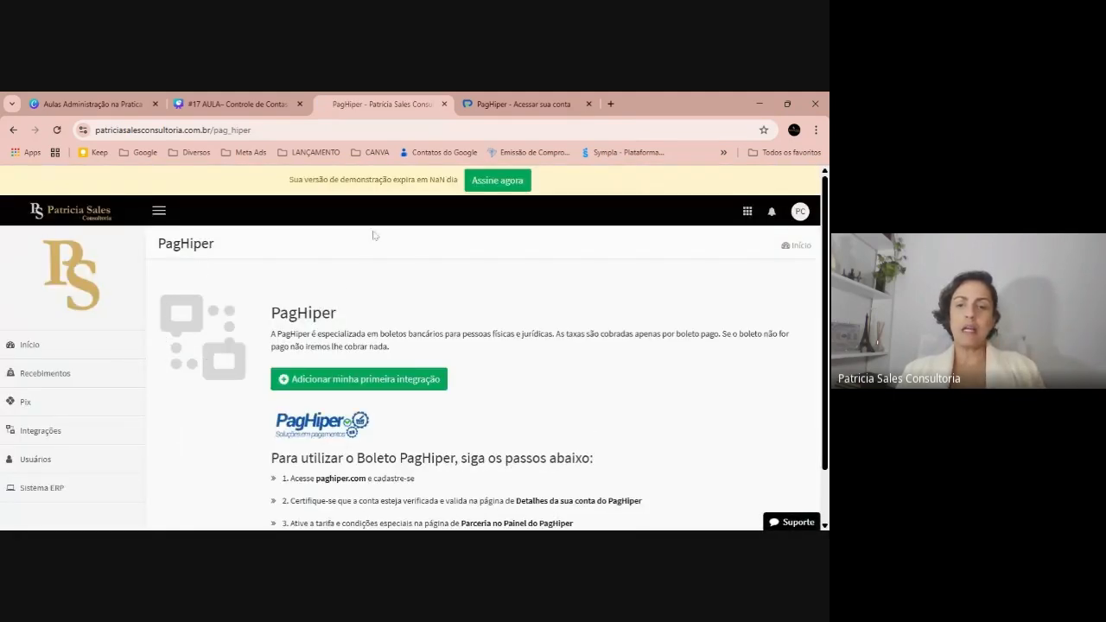
key("alt+Tab")
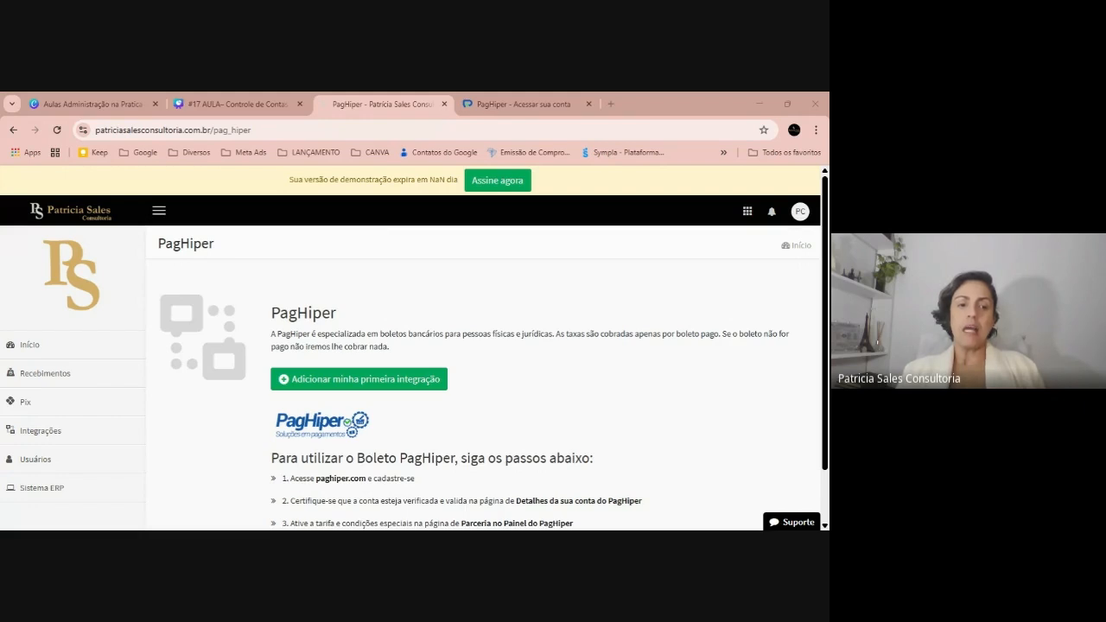
scroll(62, 333, "down", 1)
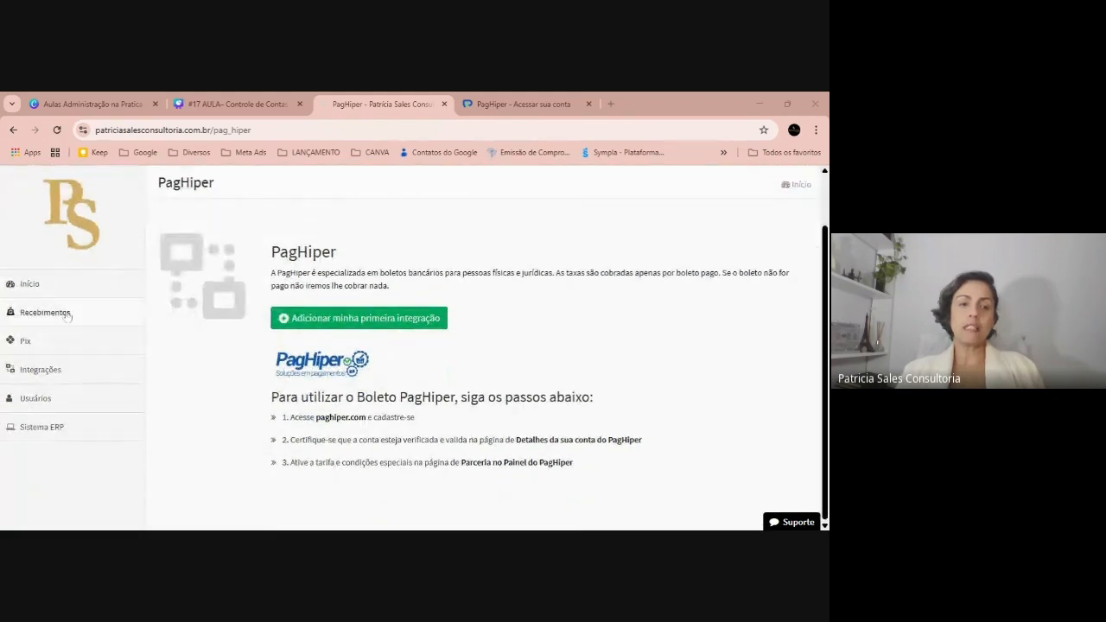
left_click(53, 288)
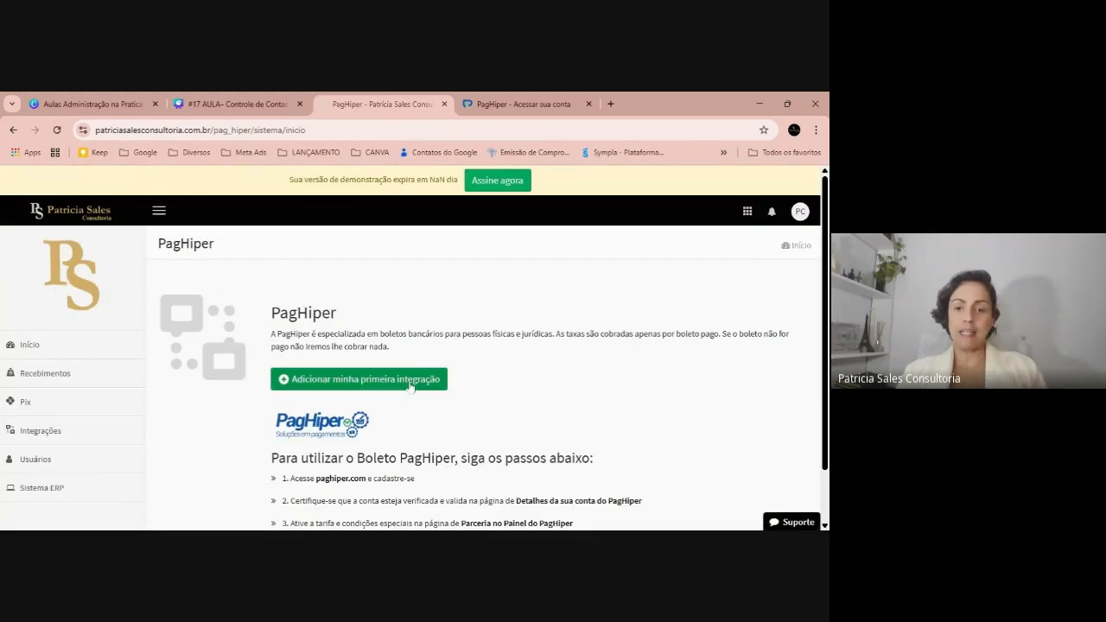
Show Recebimentos for Todo o período, then open Pix, which redirects to Integrações
left_click(74, 386)
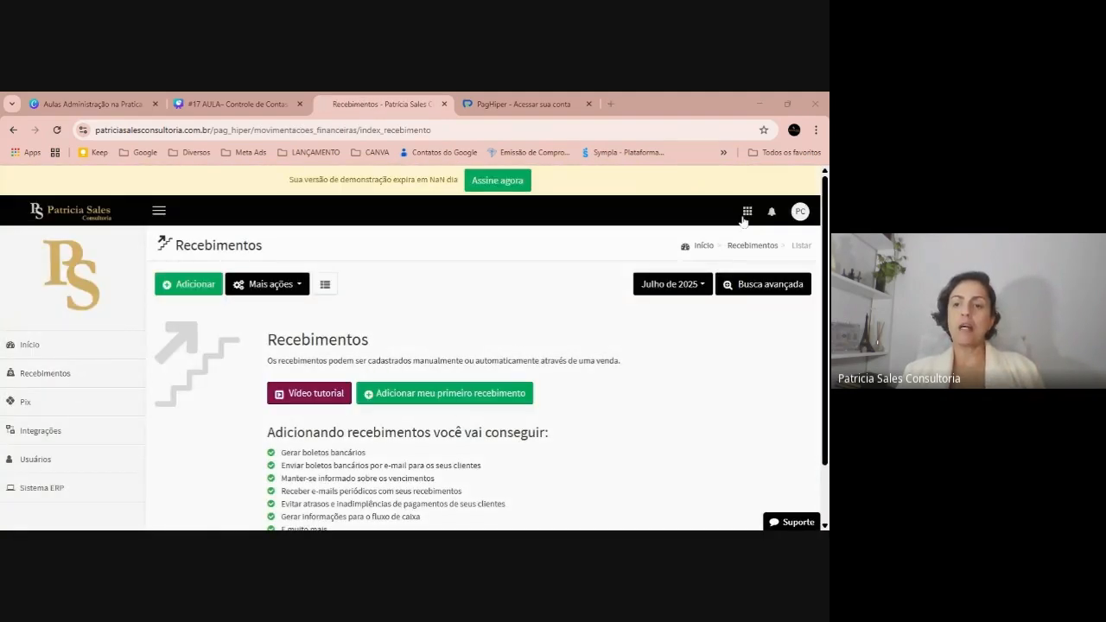
left_click(683, 287)
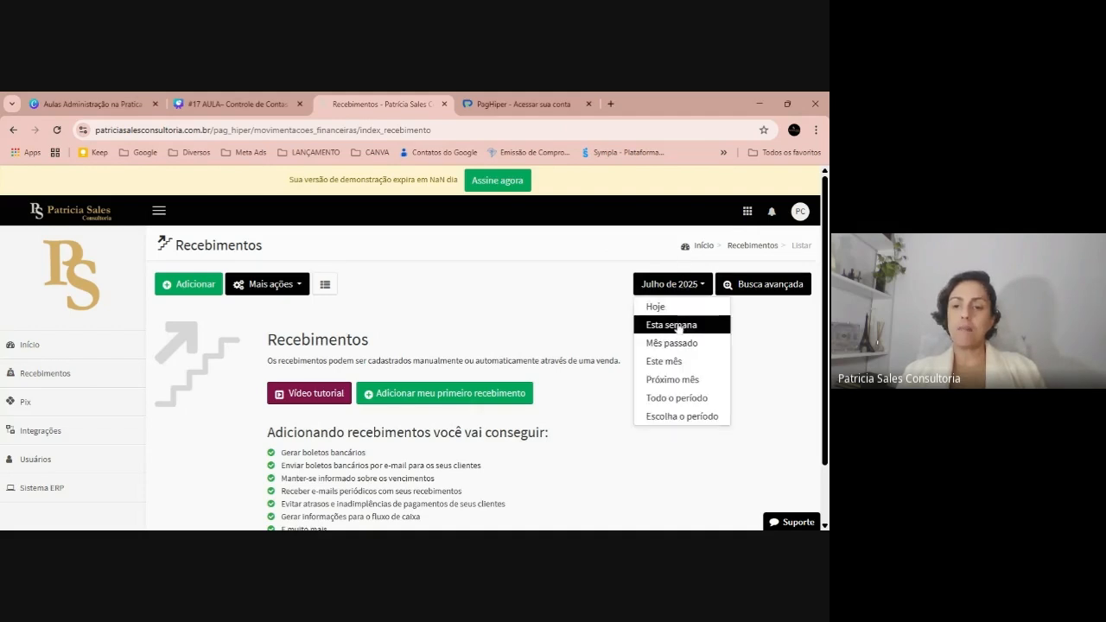
left_click(665, 396)
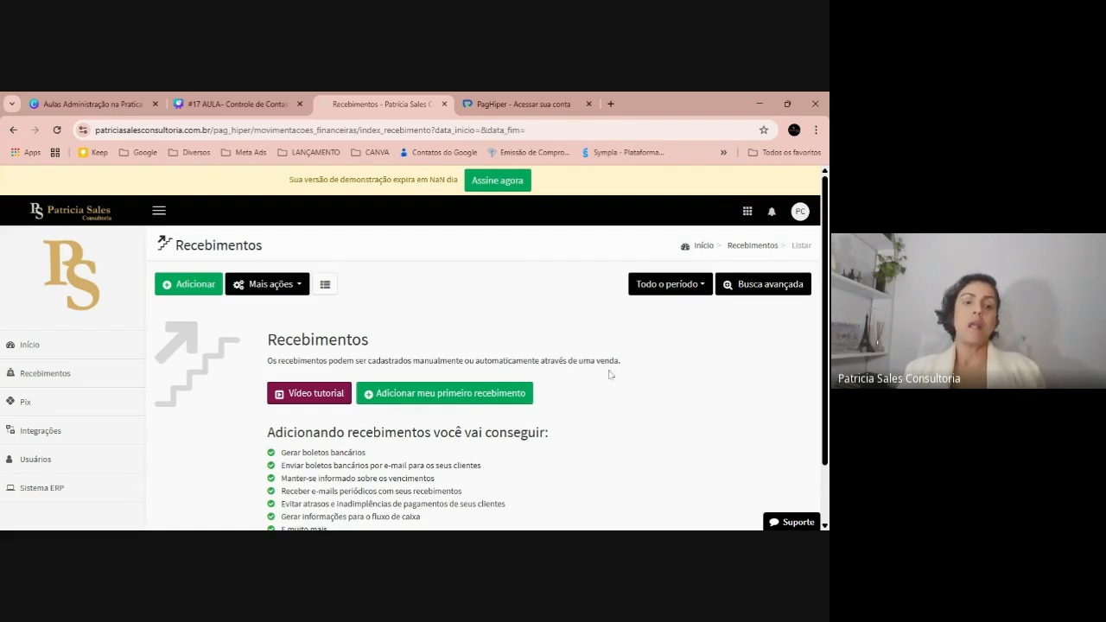
left_click(73, 404)
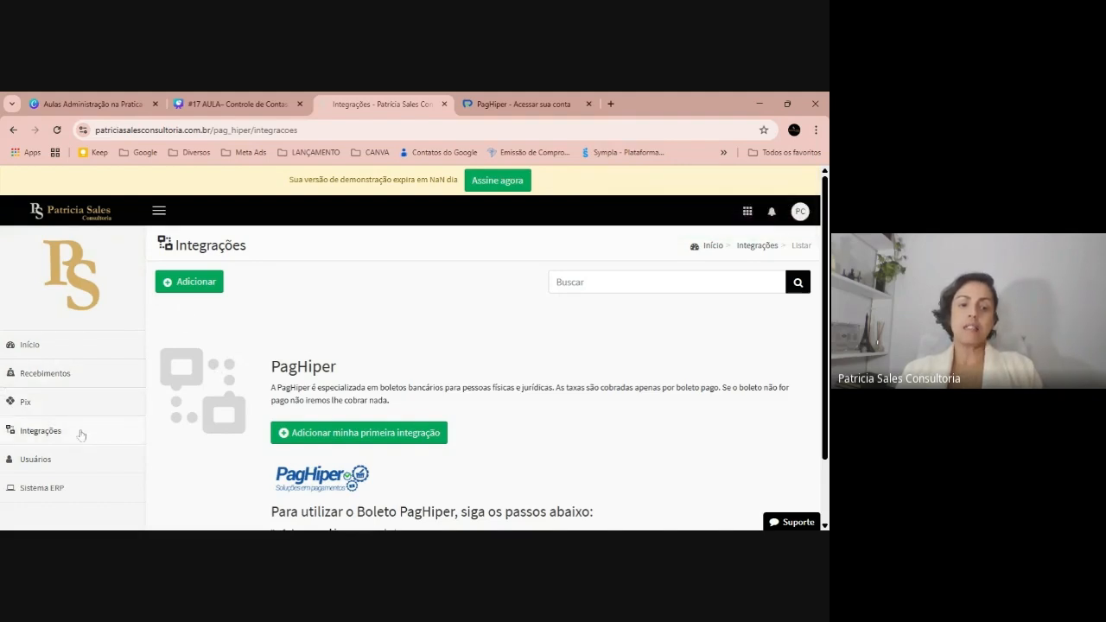
Review the Usuários list, dismissing its tutorial and guide, then switch to the PagHiper login tab
left_click(63, 461)
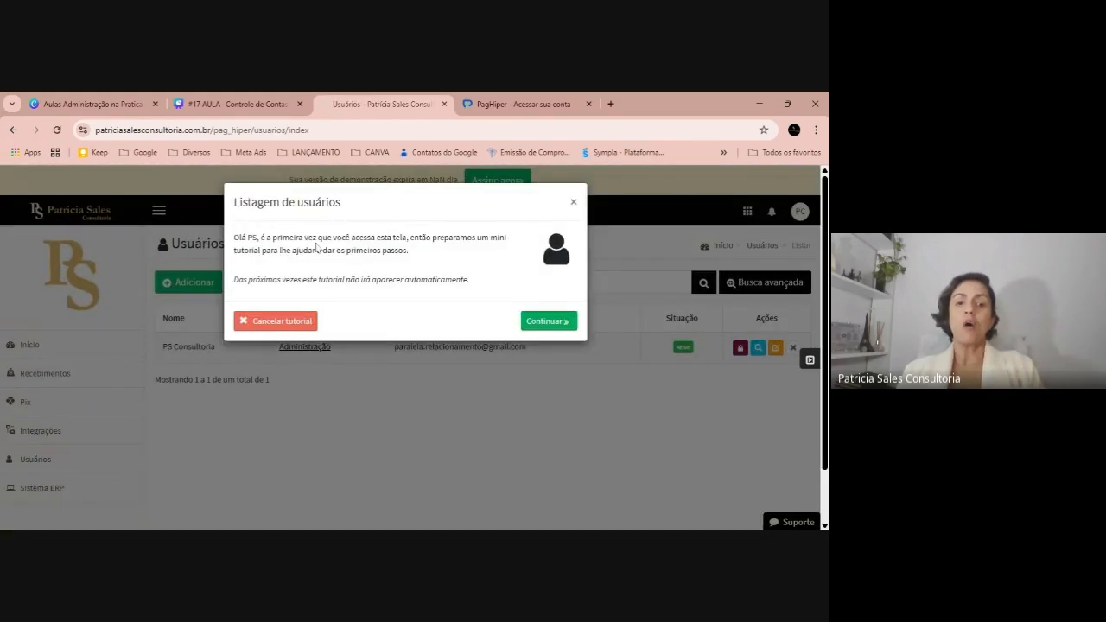
left_click(574, 203)
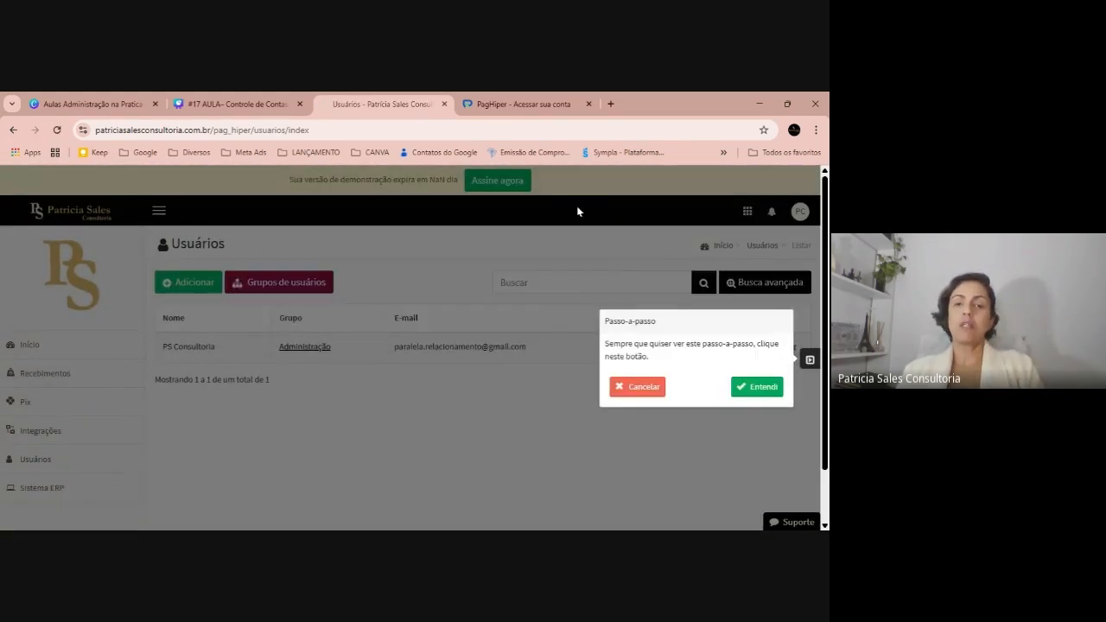
left_click(657, 392)
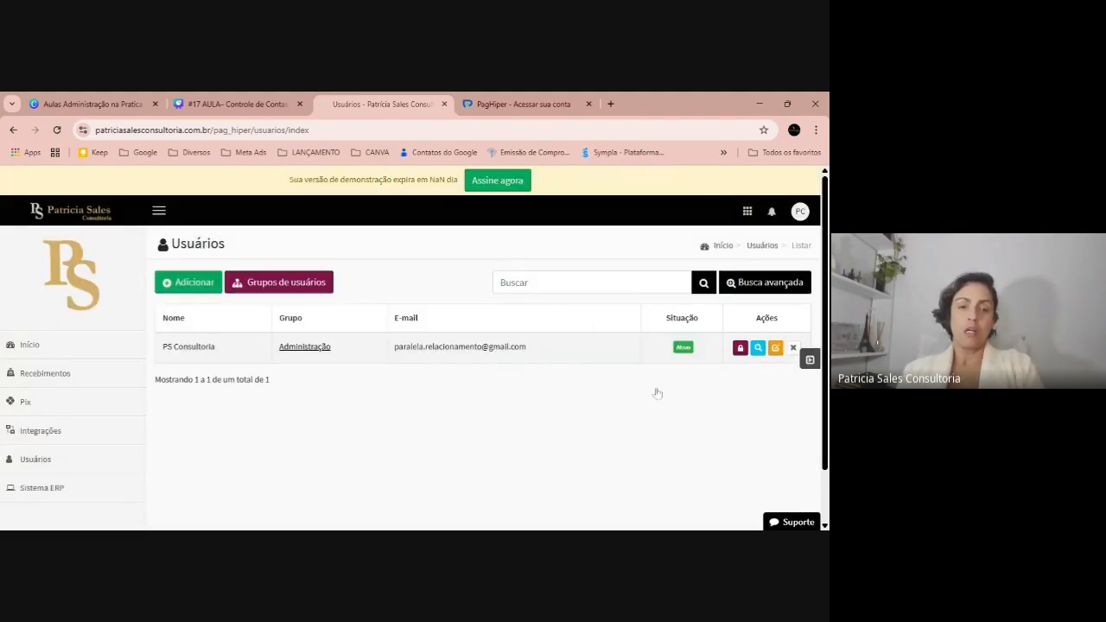
left_click(42, 430)
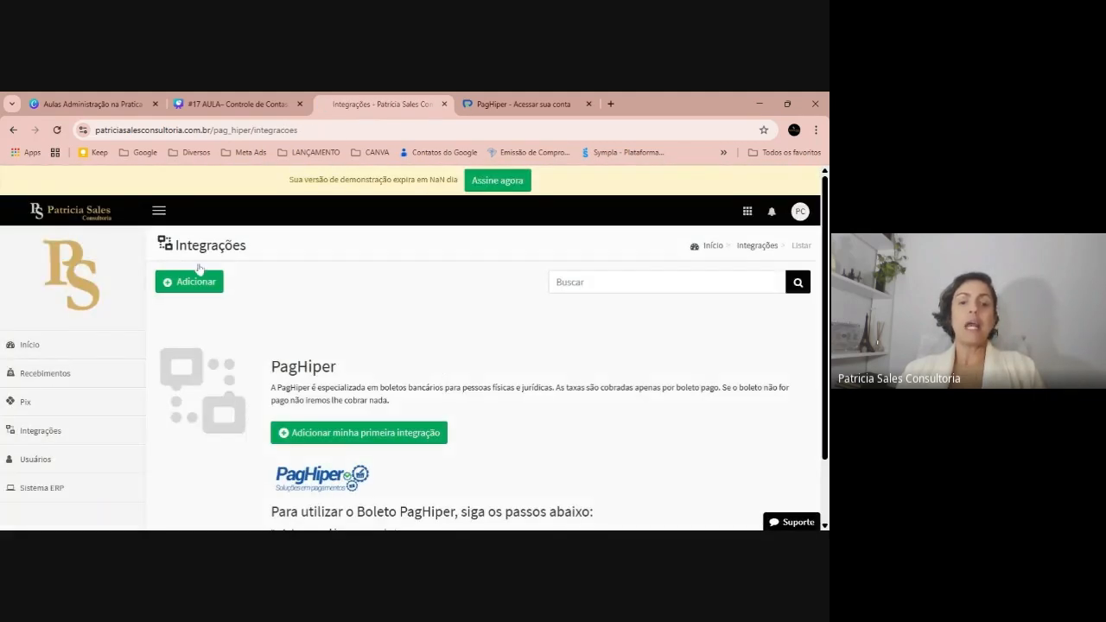
left_click(522, 100)
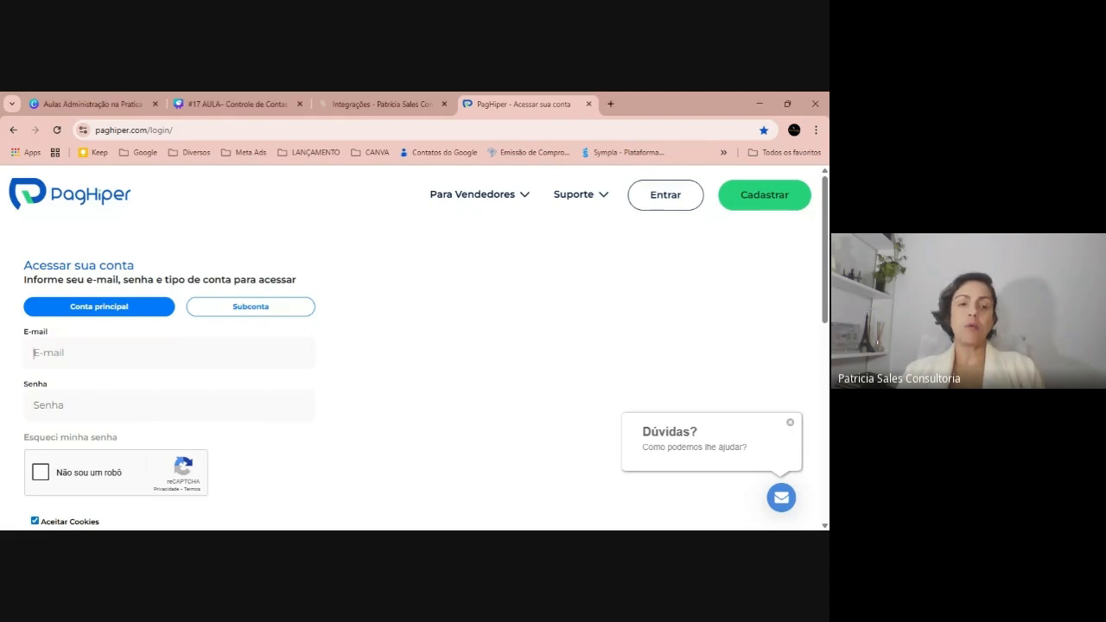
Scroll through the PagHiper account login page
left_click(86, 353)
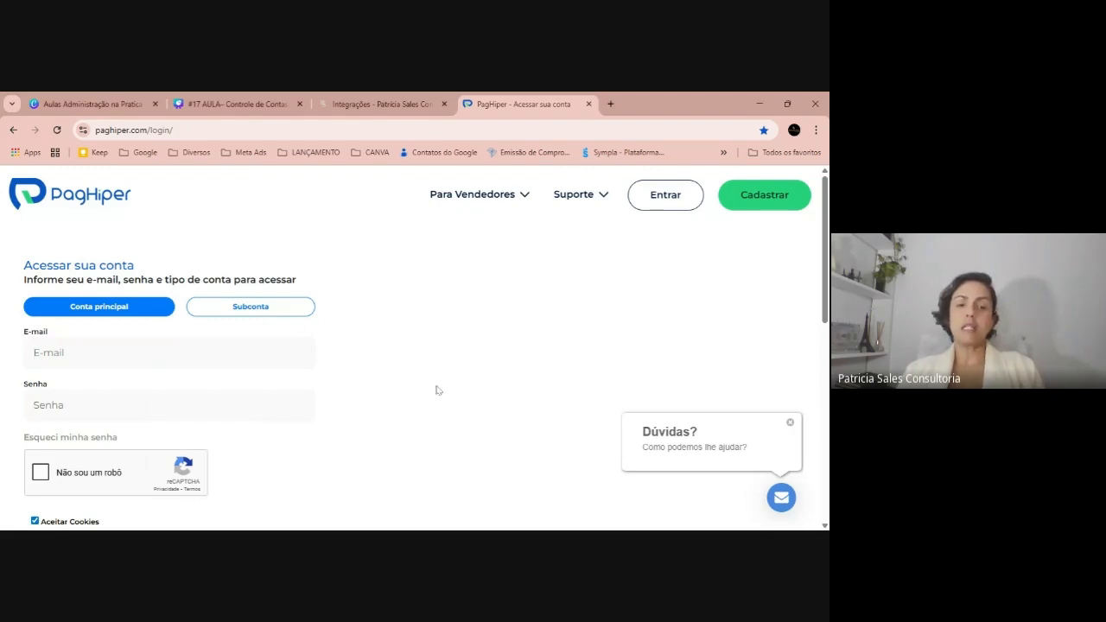
scroll(421, 389, "down", 3)
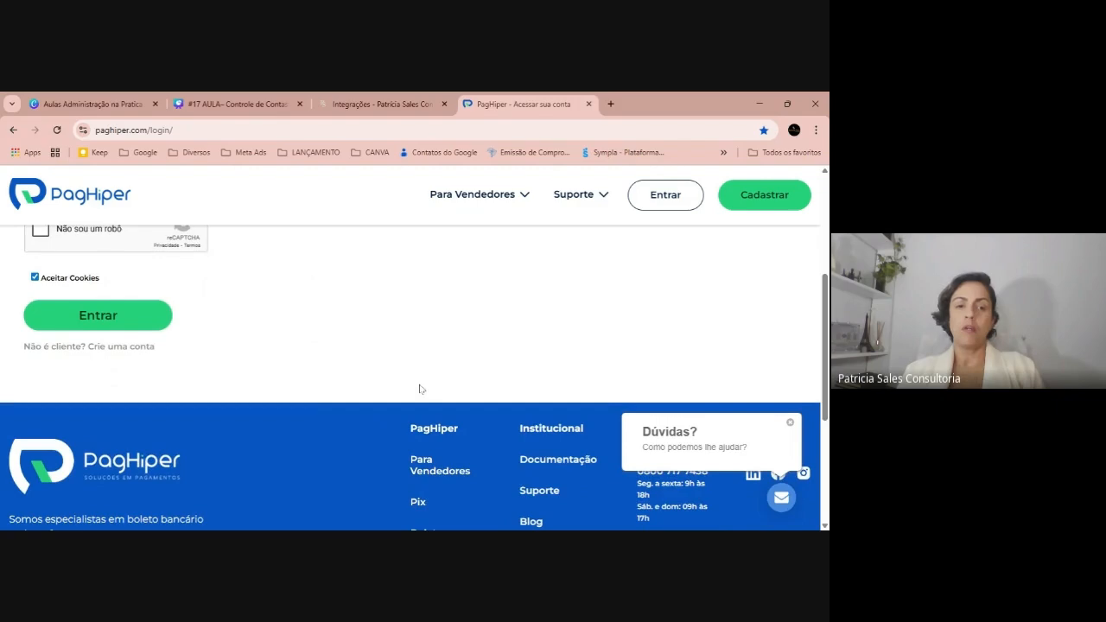
scroll(421, 389, "down", 3)
scroll(417, 387, "up", 6)
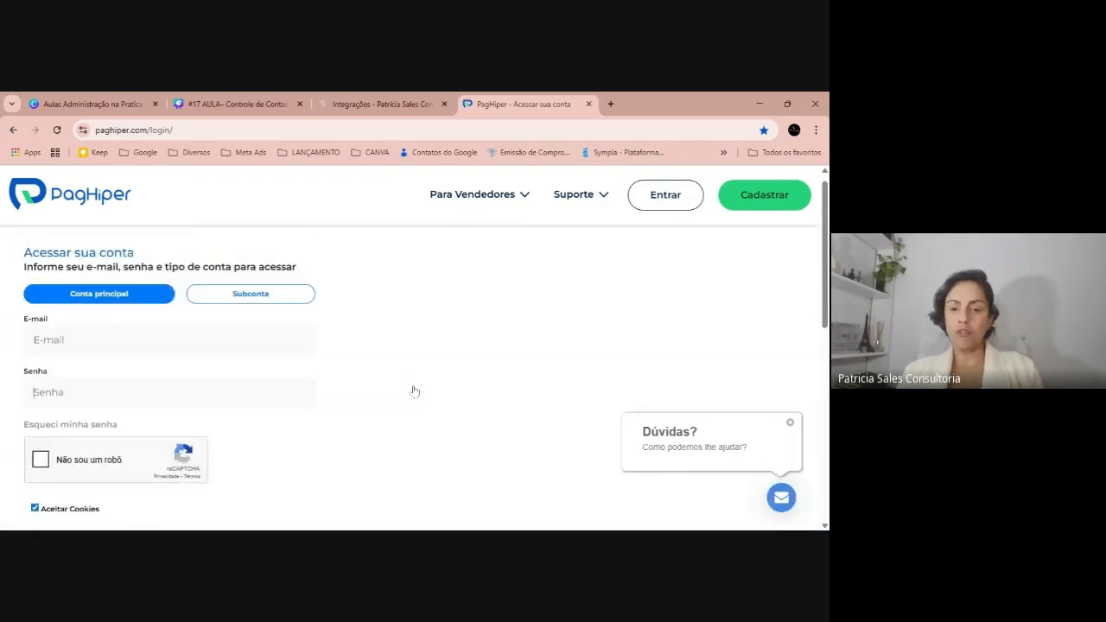
scroll(412, 383, "down", 5)
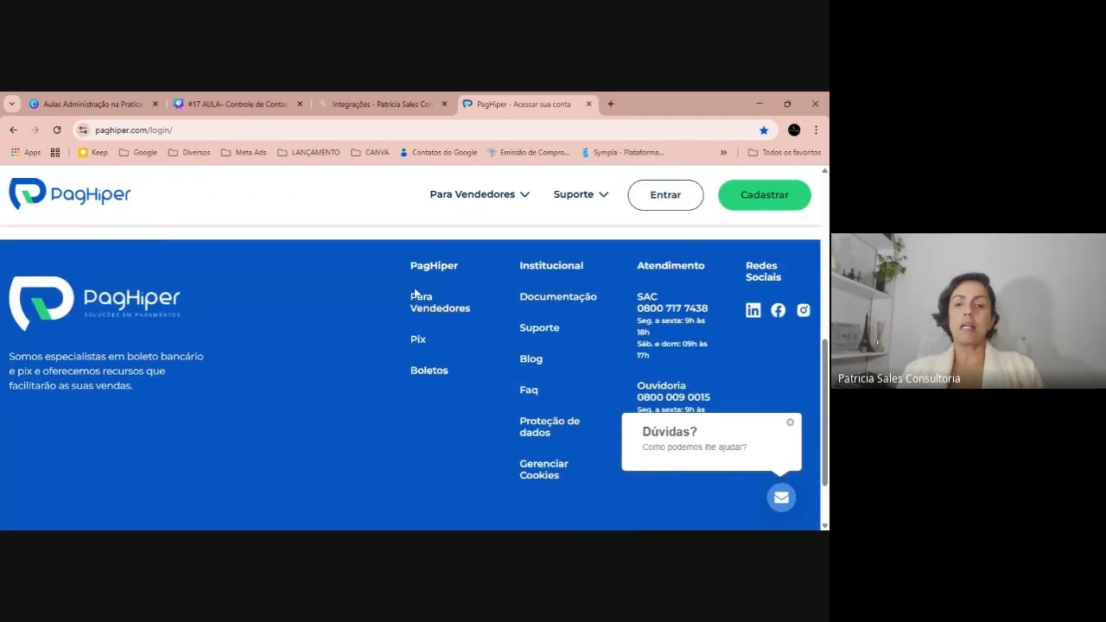
Browse PagHiper's Pix QR code page, then return to the ERP Integrações tab
left_click(421, 340)
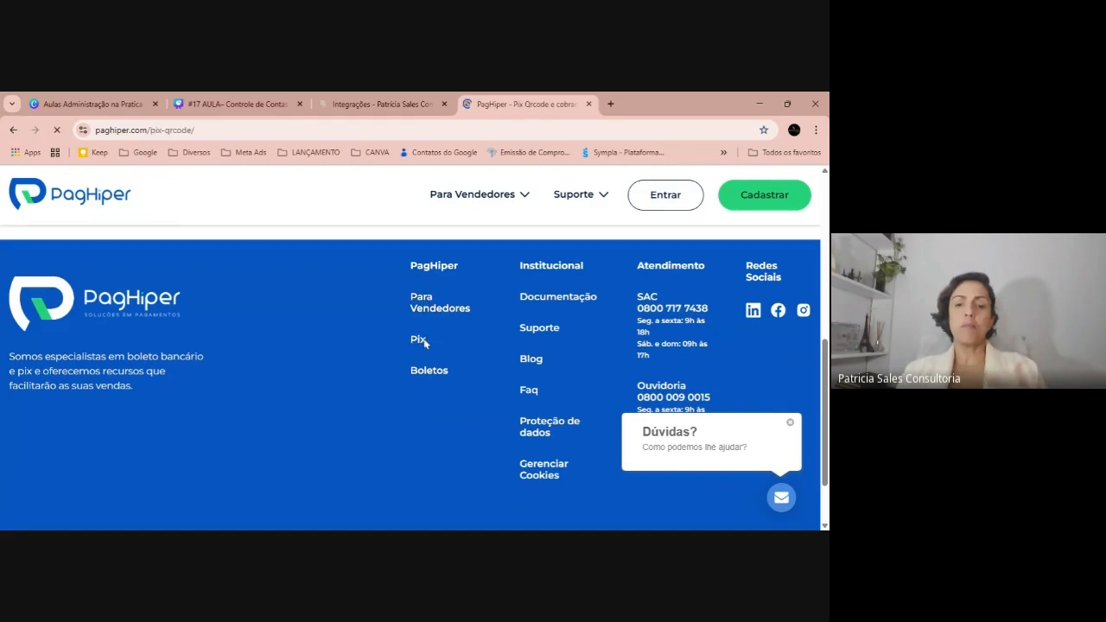
scroll(423, 337, "down", 5)
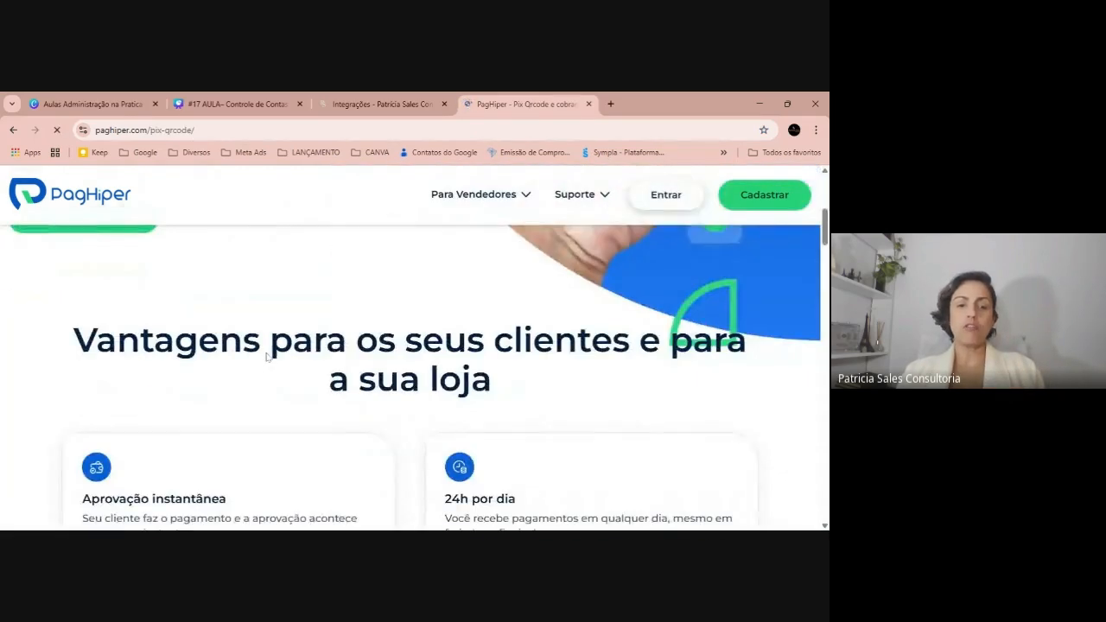
scroll(260, 345, "down", 2)
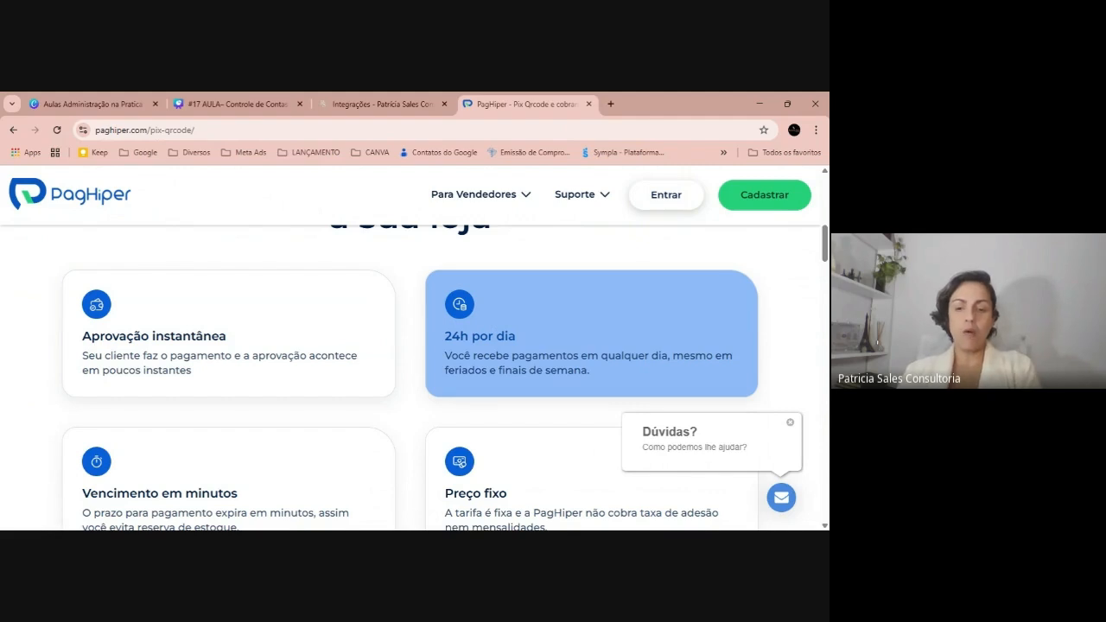
scroll(231, 344, "down", 2)
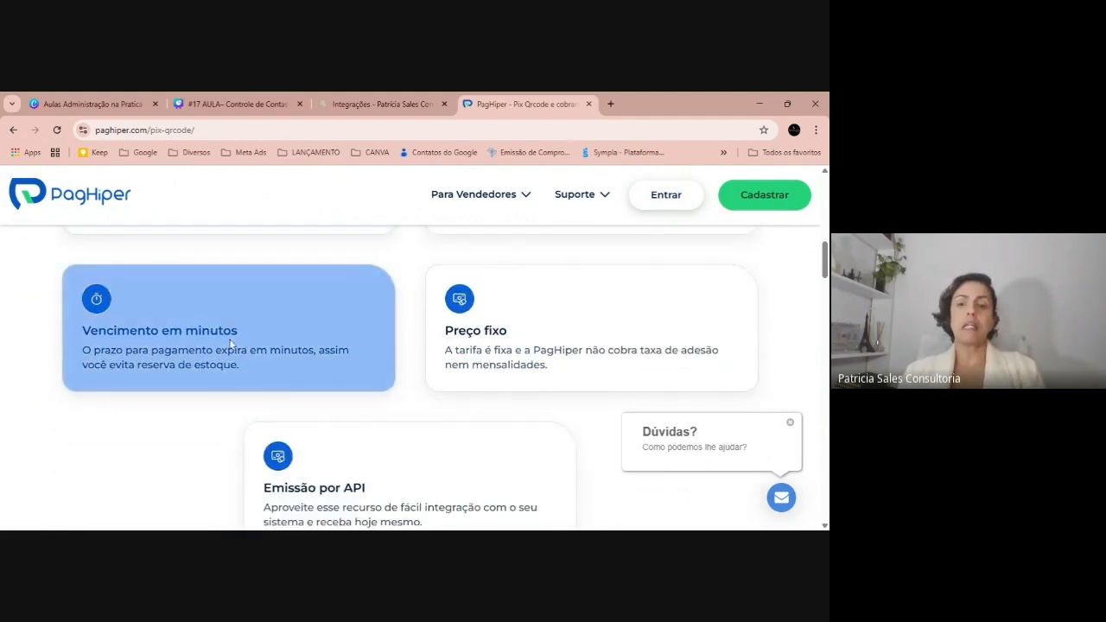
scroll(276, 345, "up", 8)
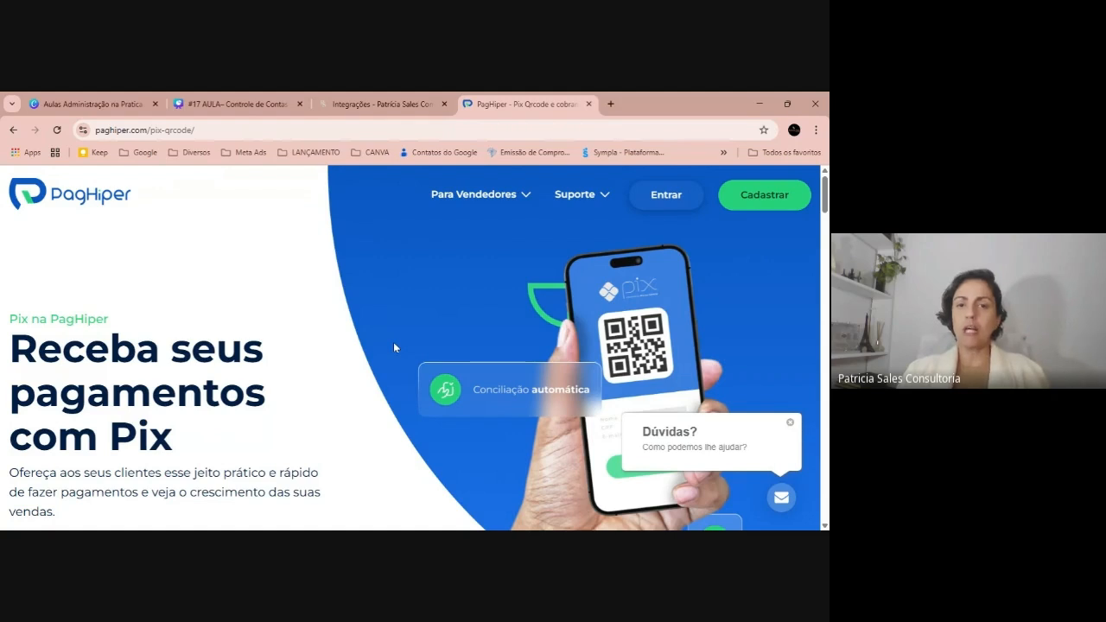
left_click(411, 99)
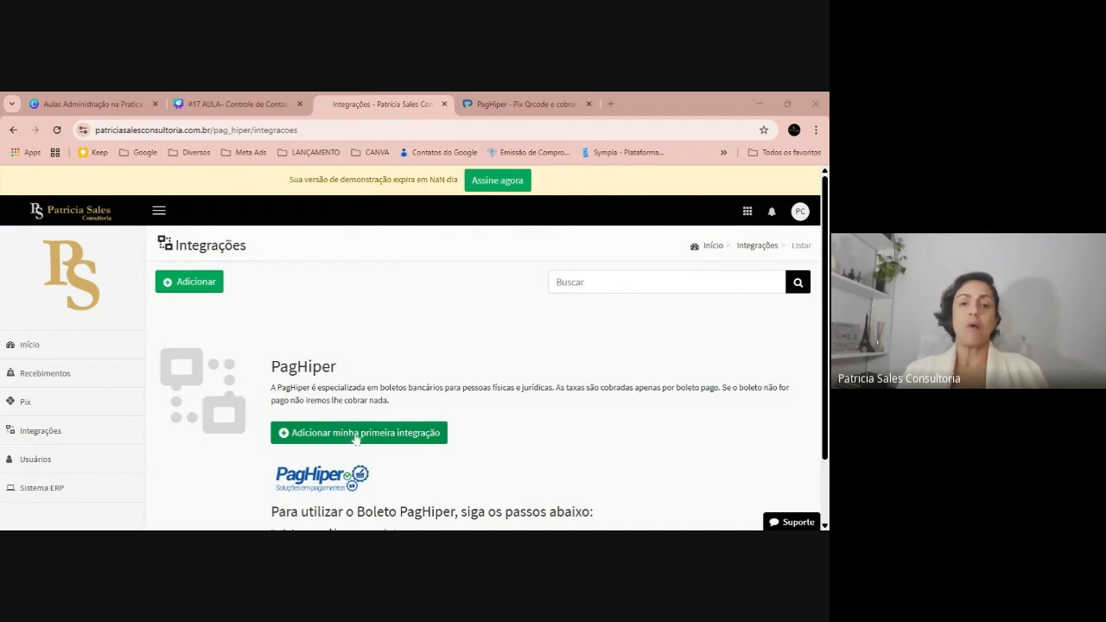
Open Formas de pagamento under Financeiro > Opções auxiliares and scroll through its methods
left_click(42, 488)
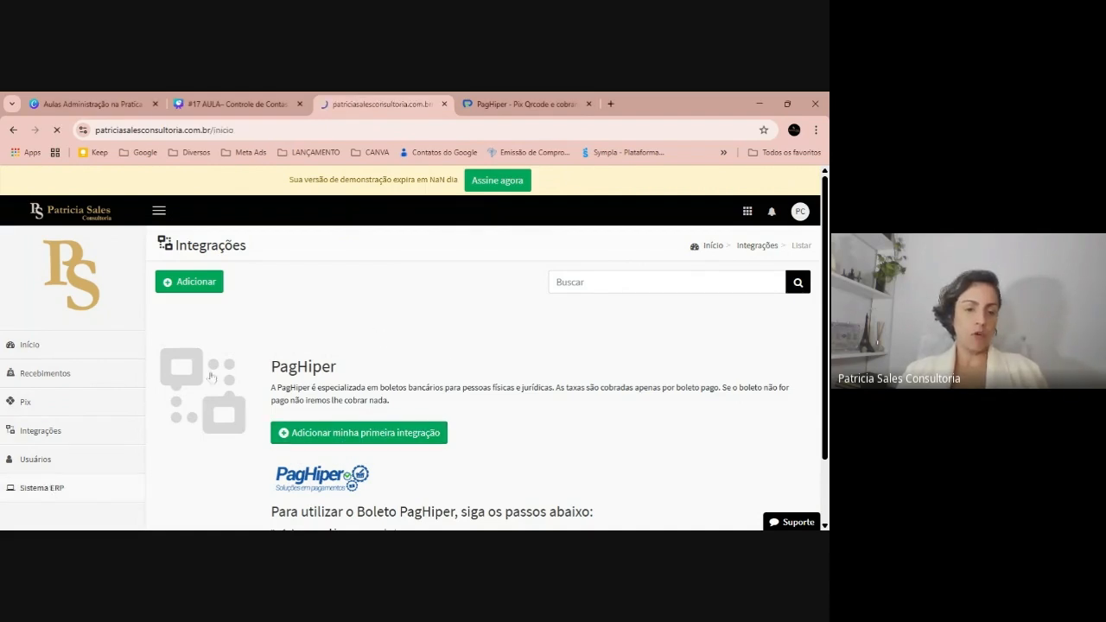
scroll(108, 323, "down", 3)
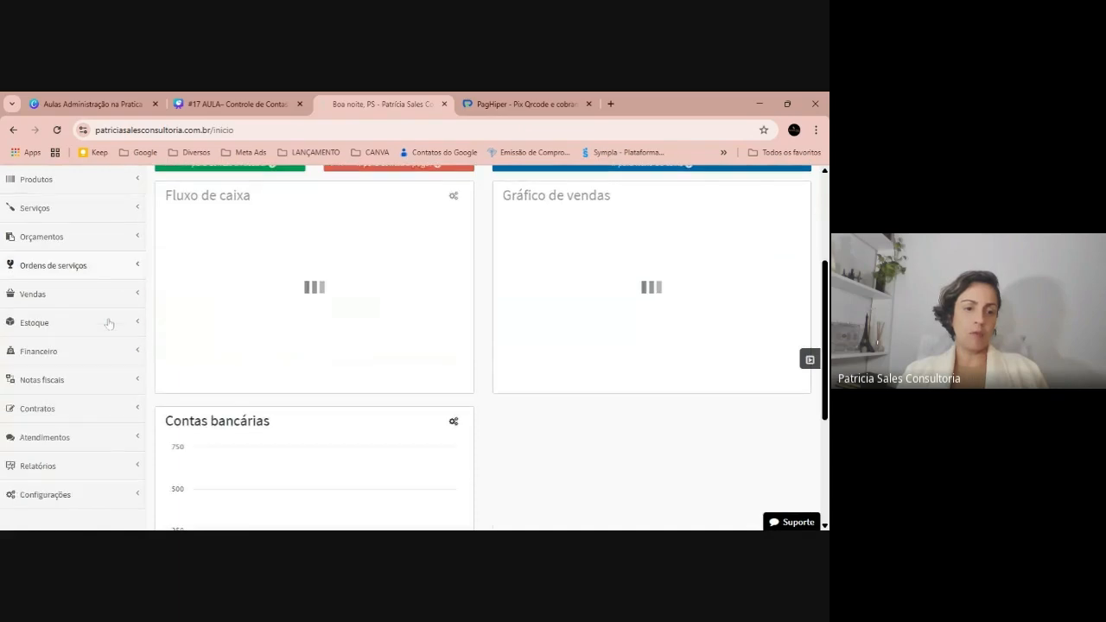
scroll(109, 324, "down", 1)
left_click(49, 302)
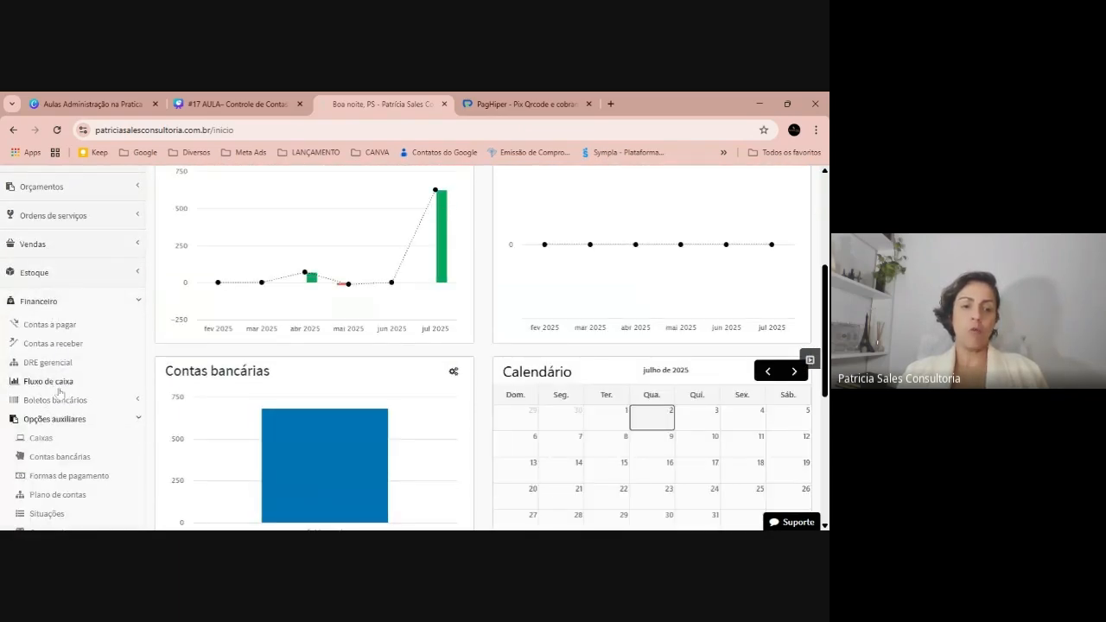
scroll(58, 393, "down", 1)
left_click(59, 397)
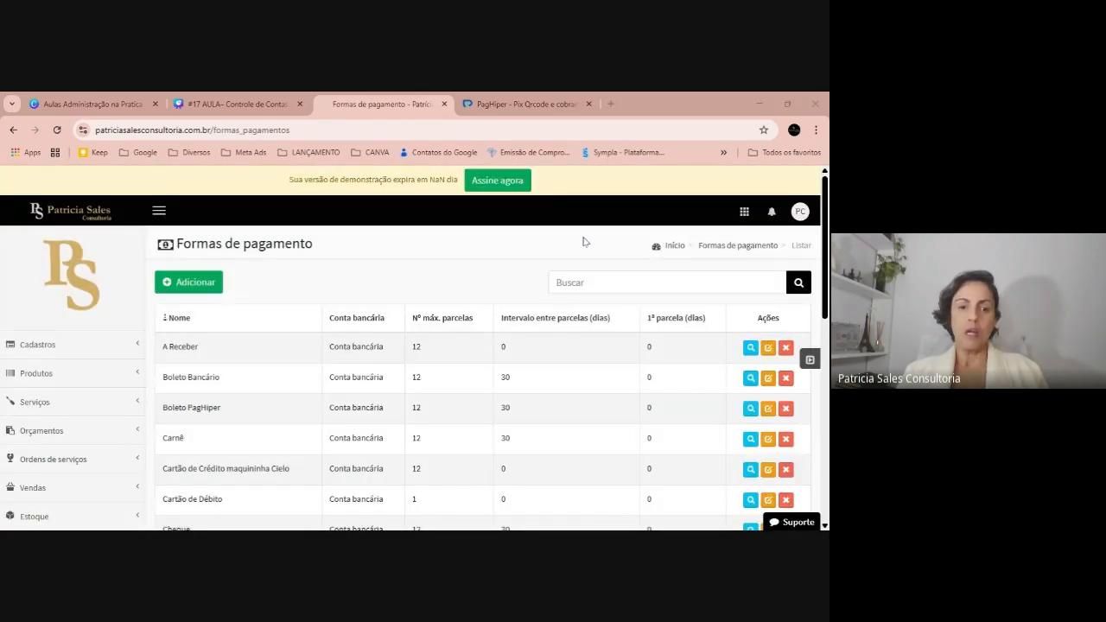
scroll(429, 299, "down", 2)
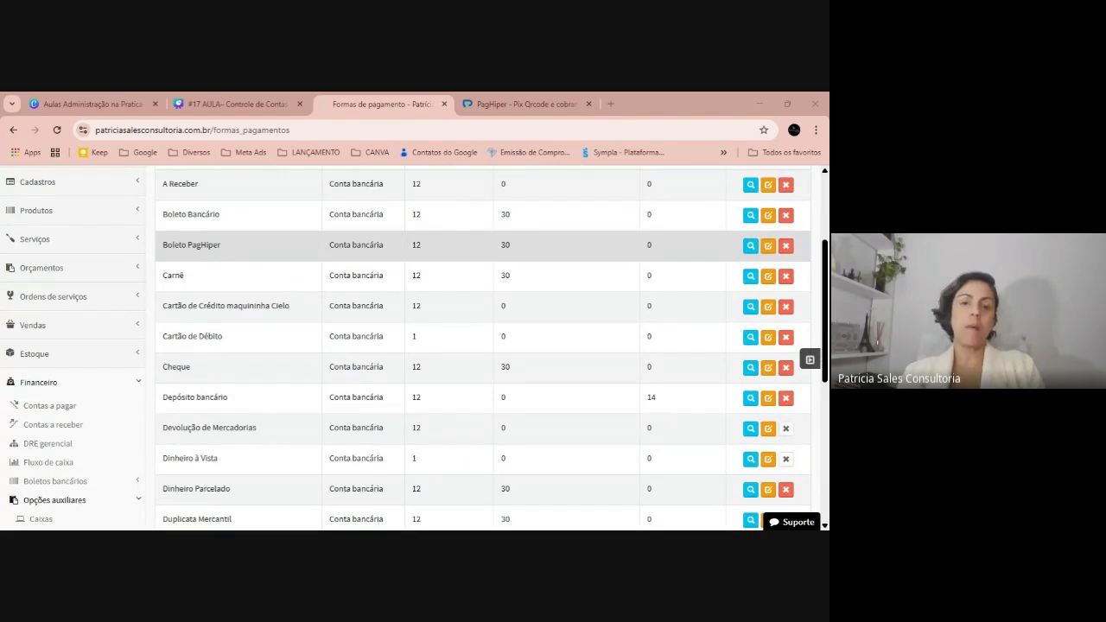
scroll(328, 342, "up", 2)
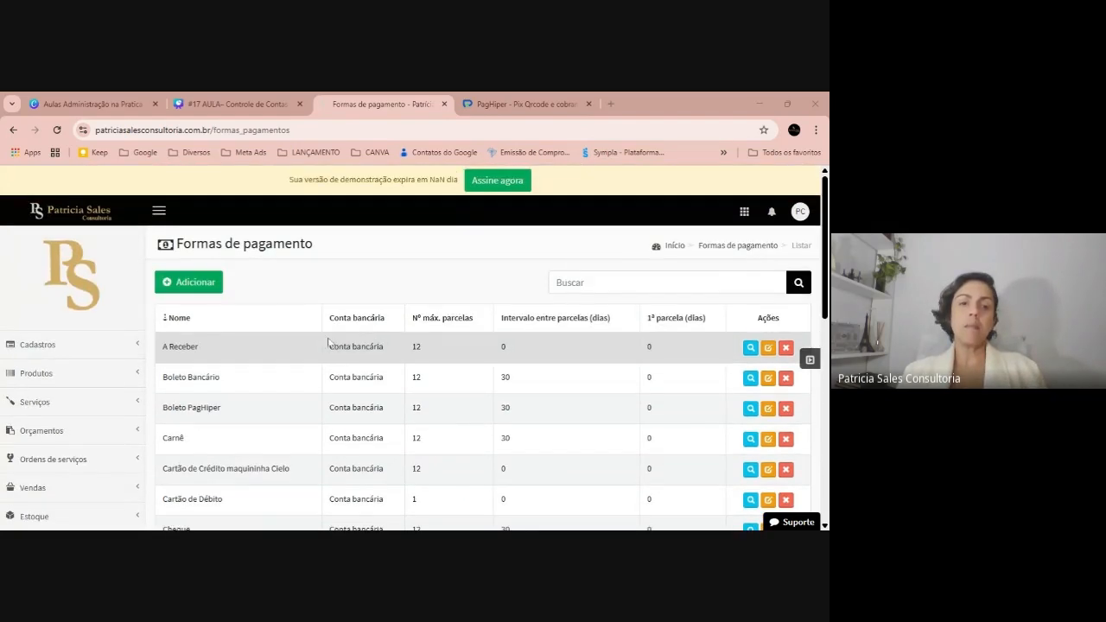
Add a new payment method named PIX PAGHIGER
left_click(216, 282)
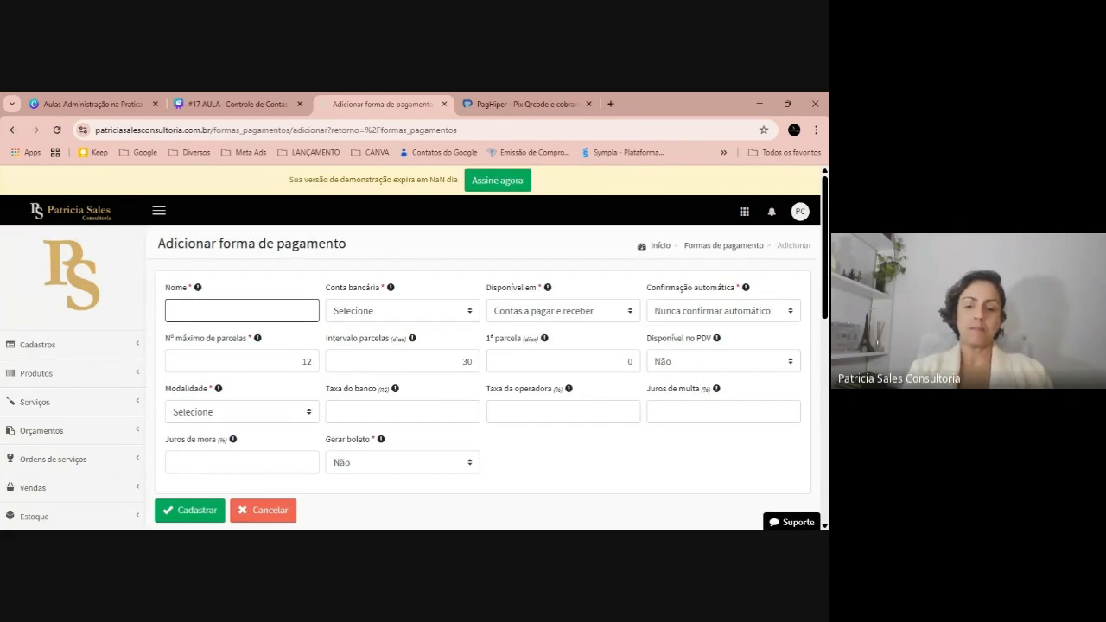
type("piPIC")
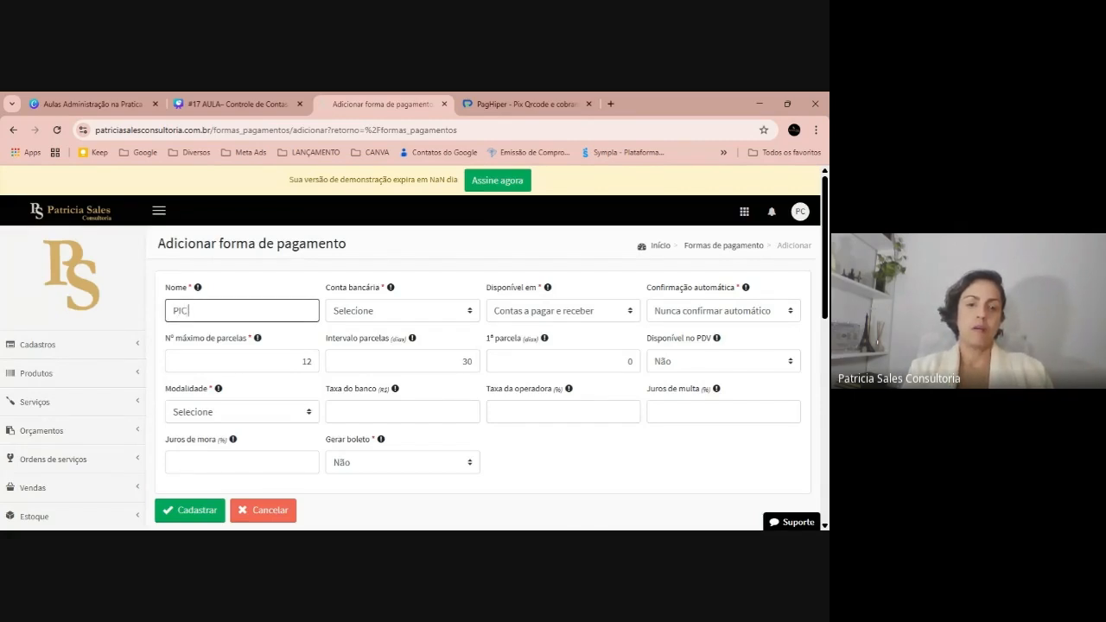
key("BackSpace")
type("X PAGHIGER")
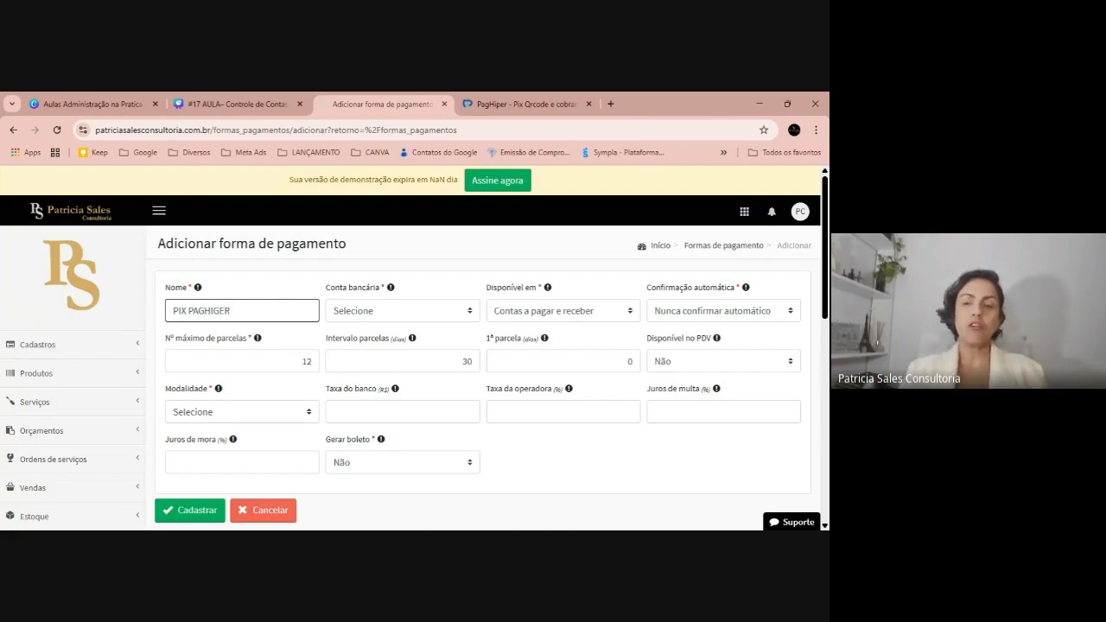
Link it to Conta bancária and make it available only for contas a receber
left_click(424, 317)
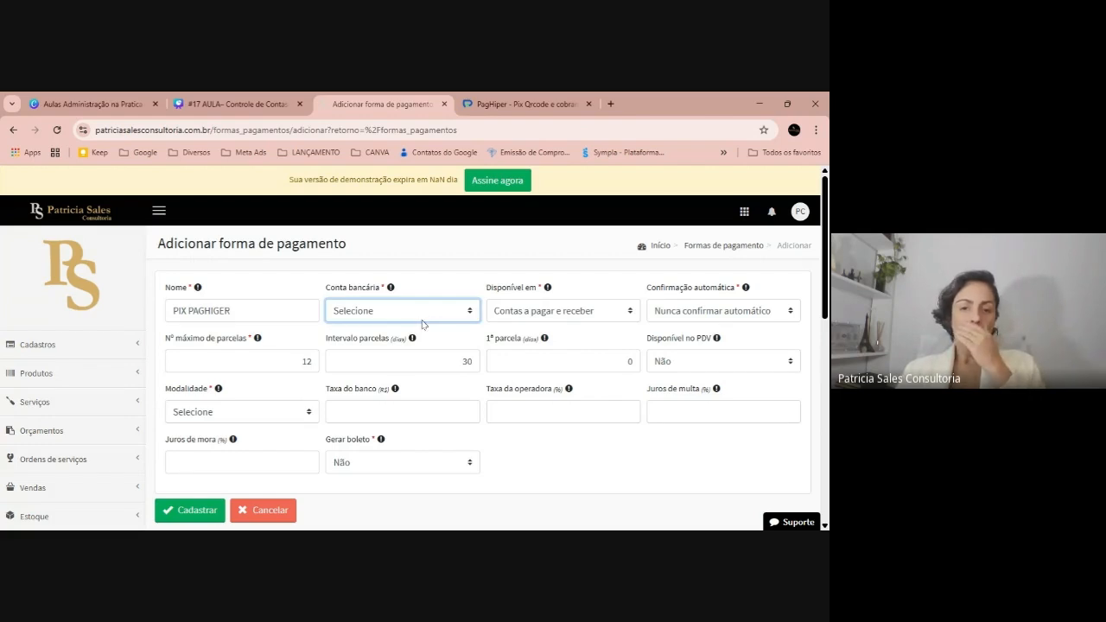
left_click(423, 346)
left_click(572, 318)
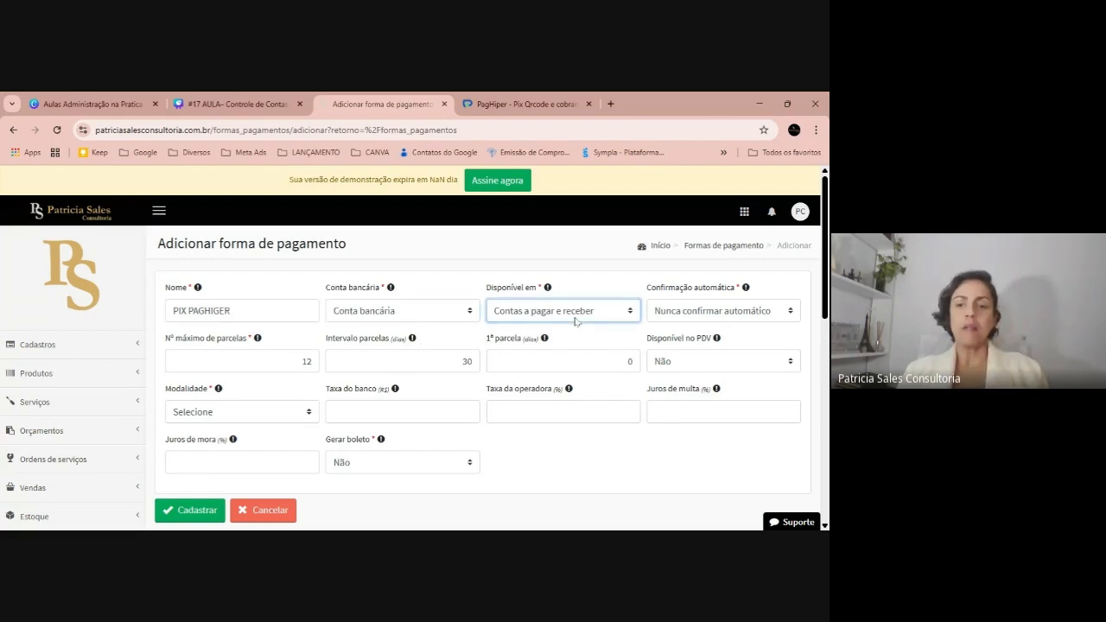
left_click(567, 361)
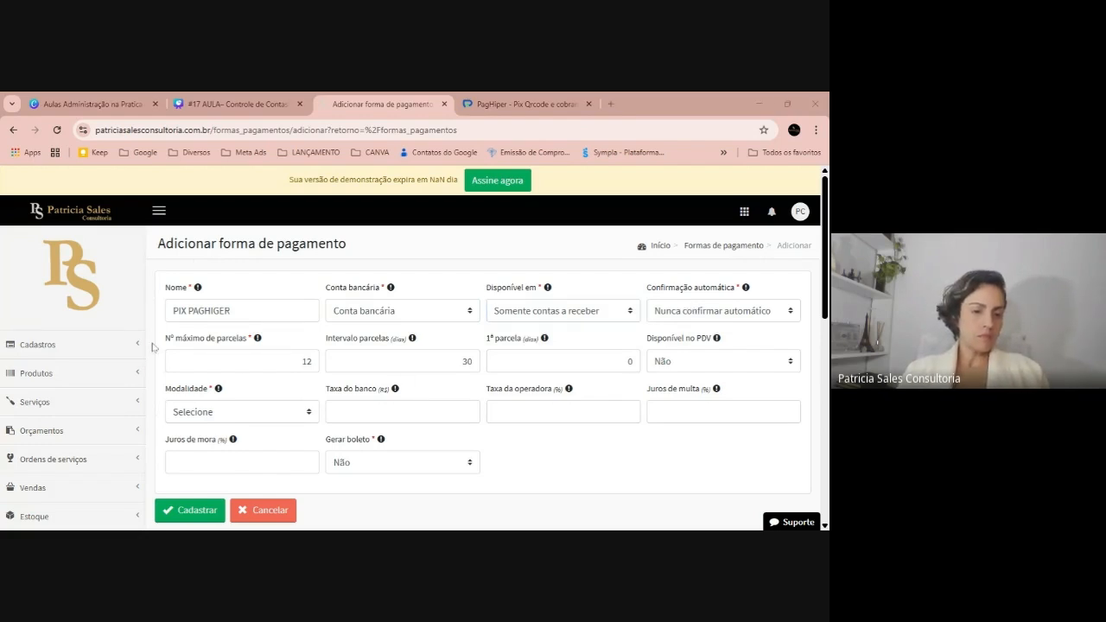
left_click(341, 416)
left_click(289, 410)
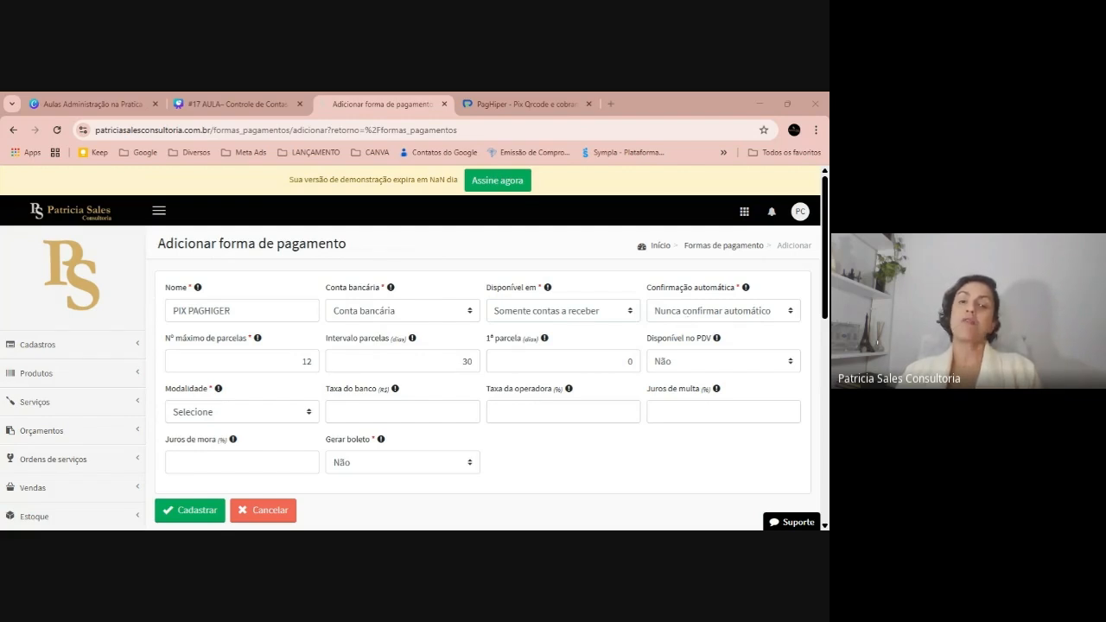
Limit the method to a maximum of 1 installment and check the point-of-sale availability help
left_click(309, 362)
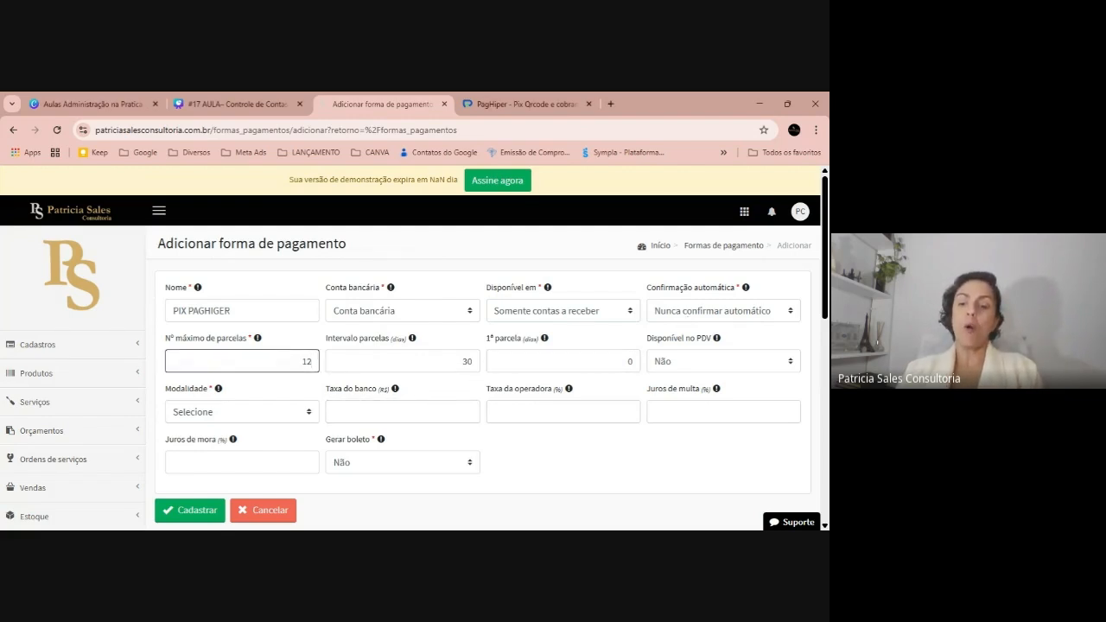
key("BackSpace")
key("Tab")
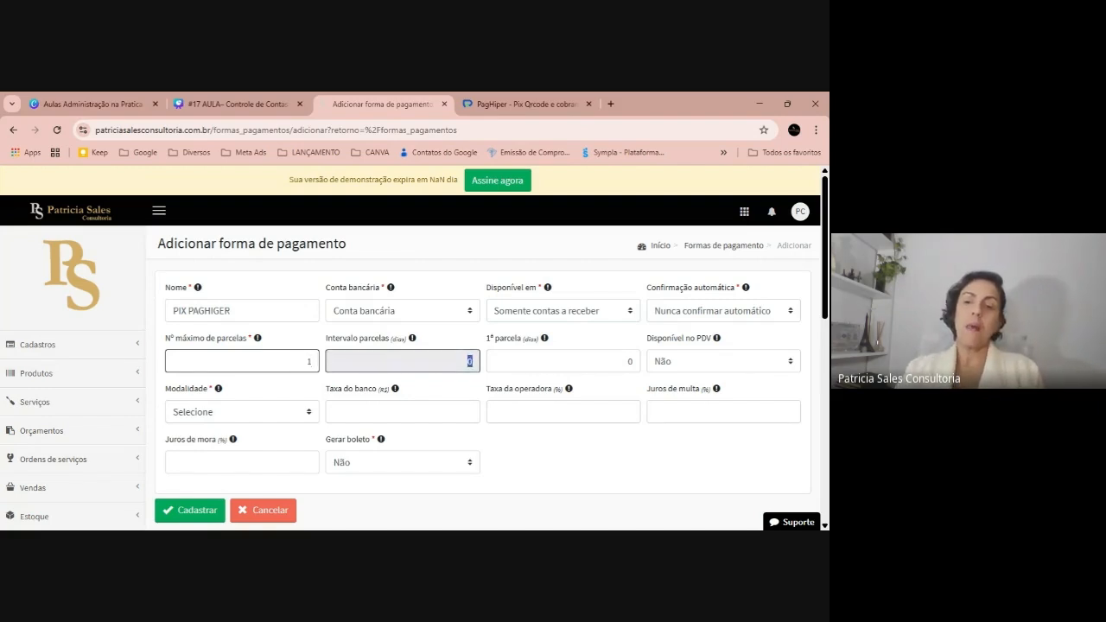
left_click(682, 367)
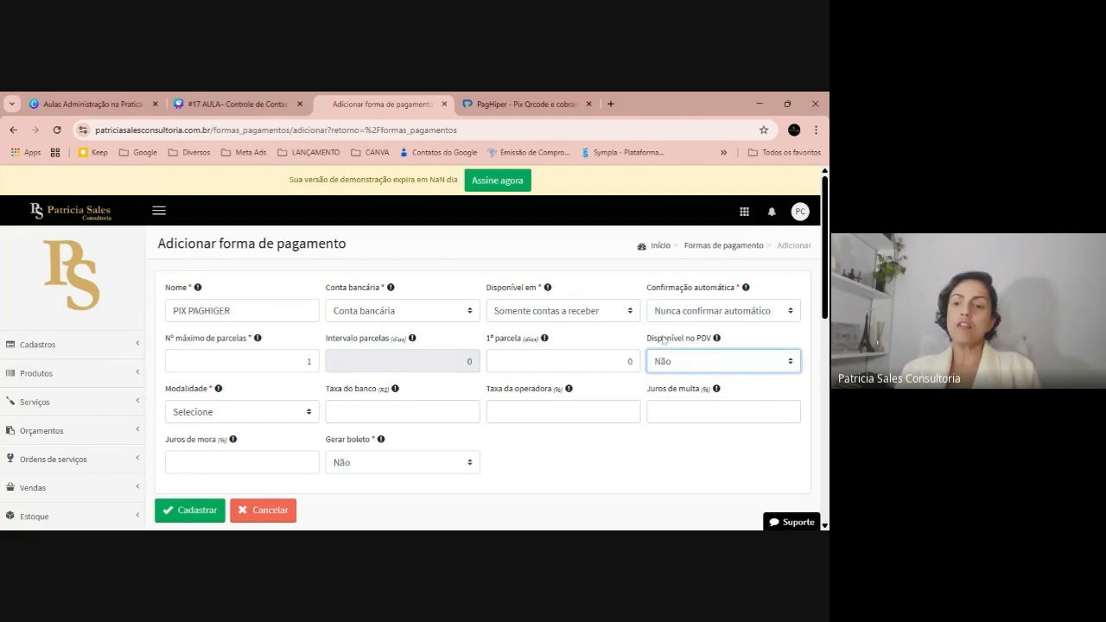
mouse_move(716, 340)
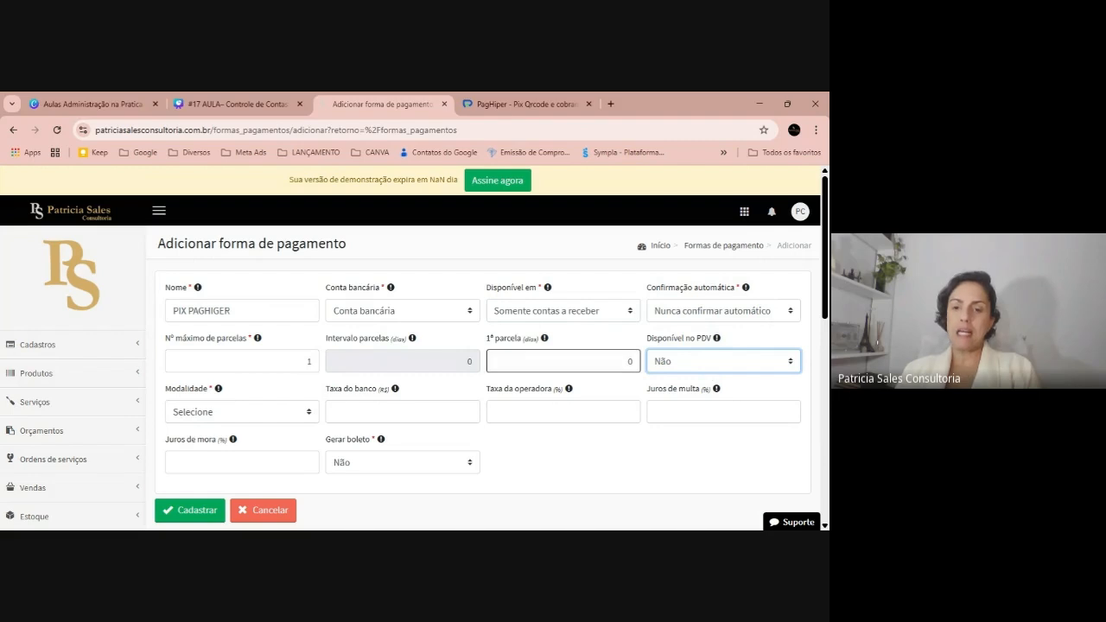
left_click(618, 392)
left_click(272, 408)
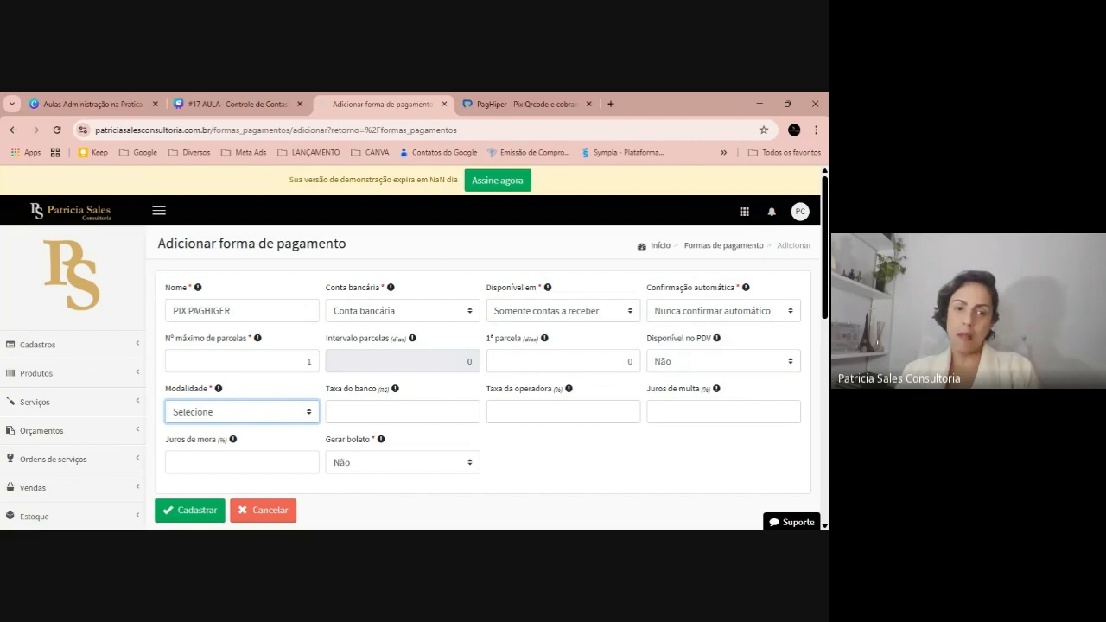
Compare the Cartão de Débito, Cartão de Crédito and Transferência fields, settling on Pagamento Instantâneo (PIX)
left_click(250, 361)
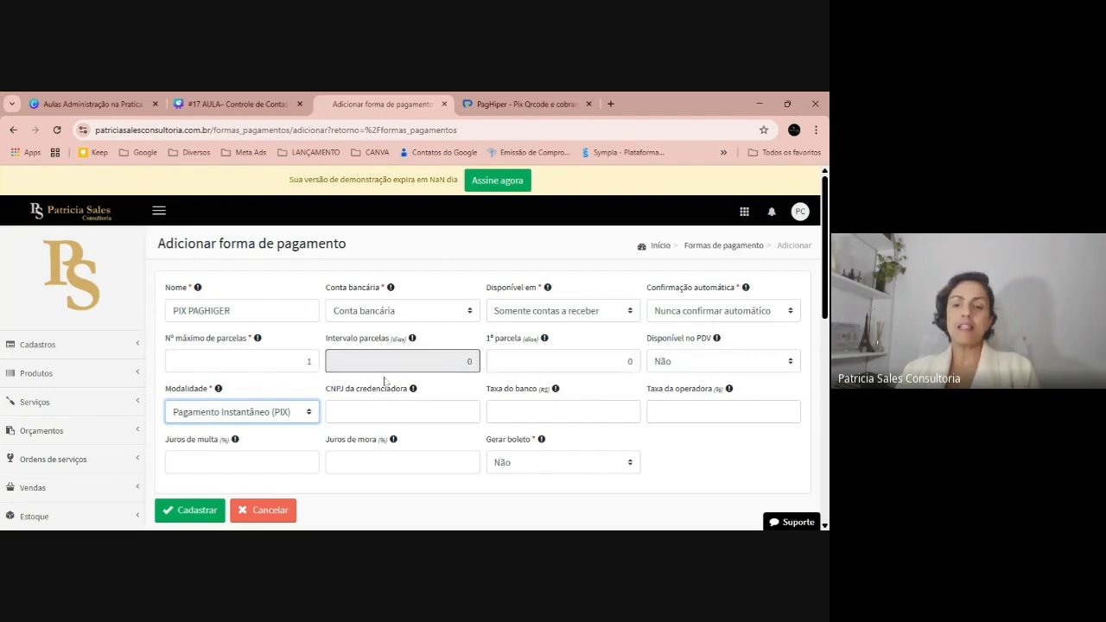
left_click(258, 402)
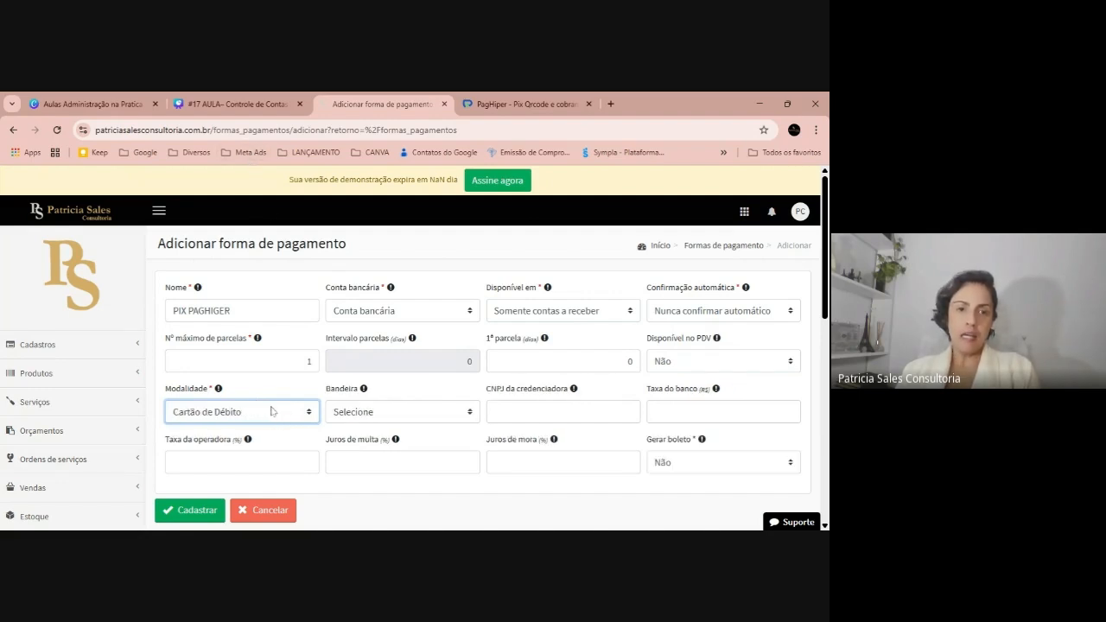
left_click(251, 456)
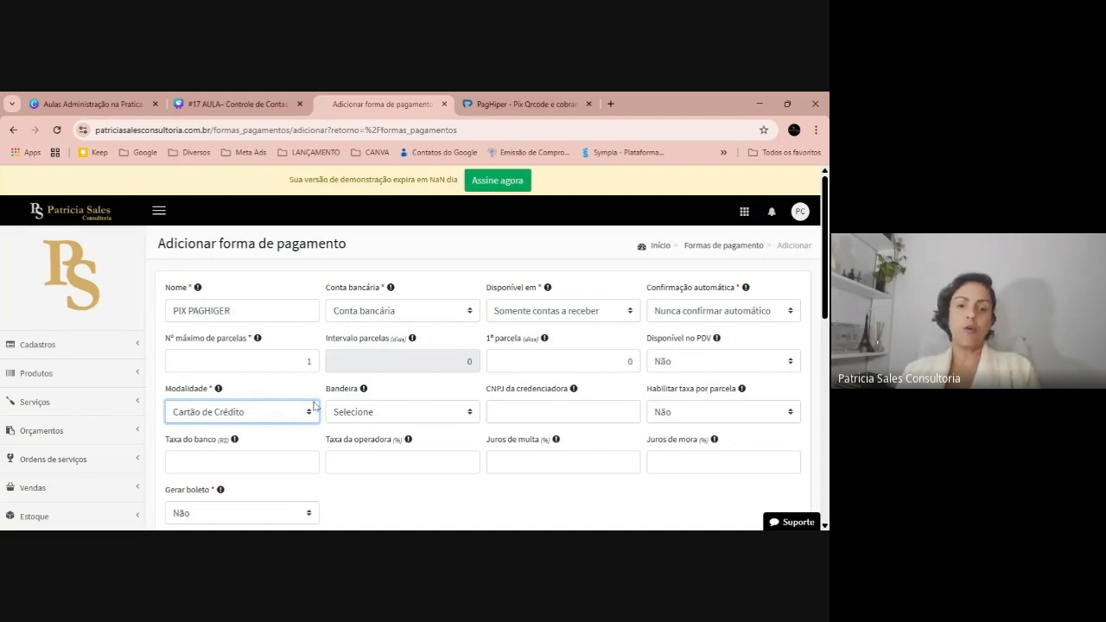
left_click(296, 374)
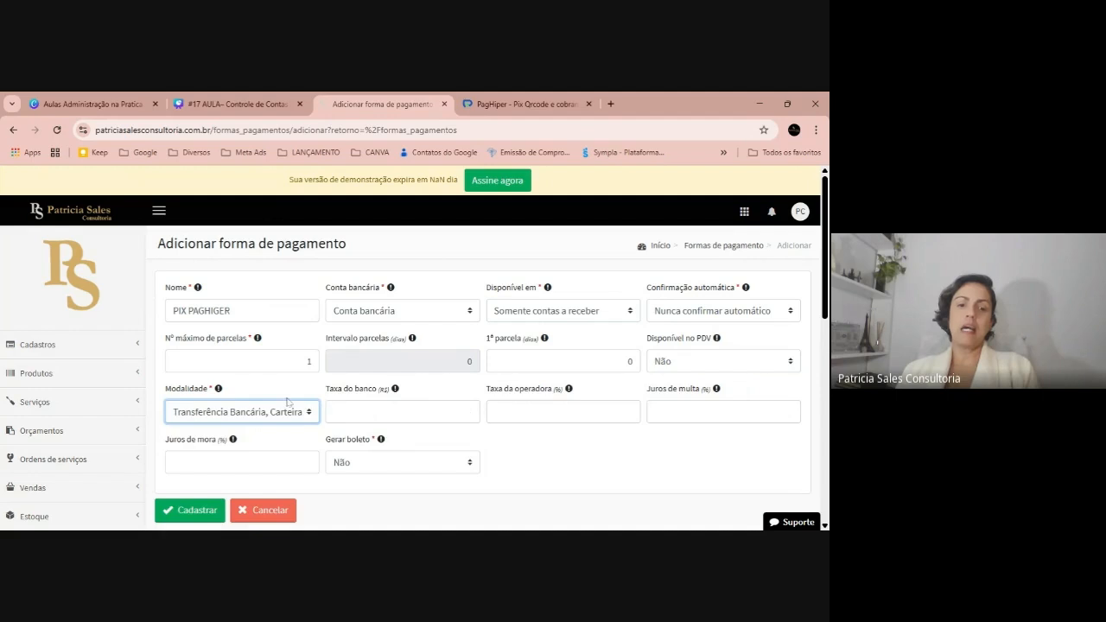
left_click(282, 403)
left_click(283, 364)
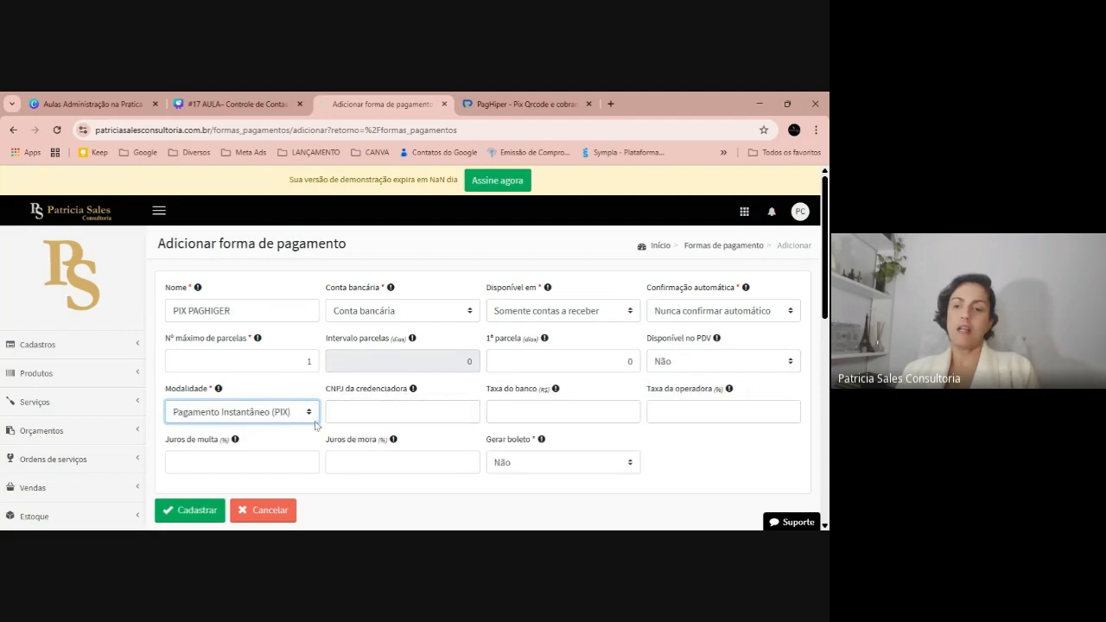
Point out the late-payment interest field and save PIX PAGHIGER
left_click(403, 462)
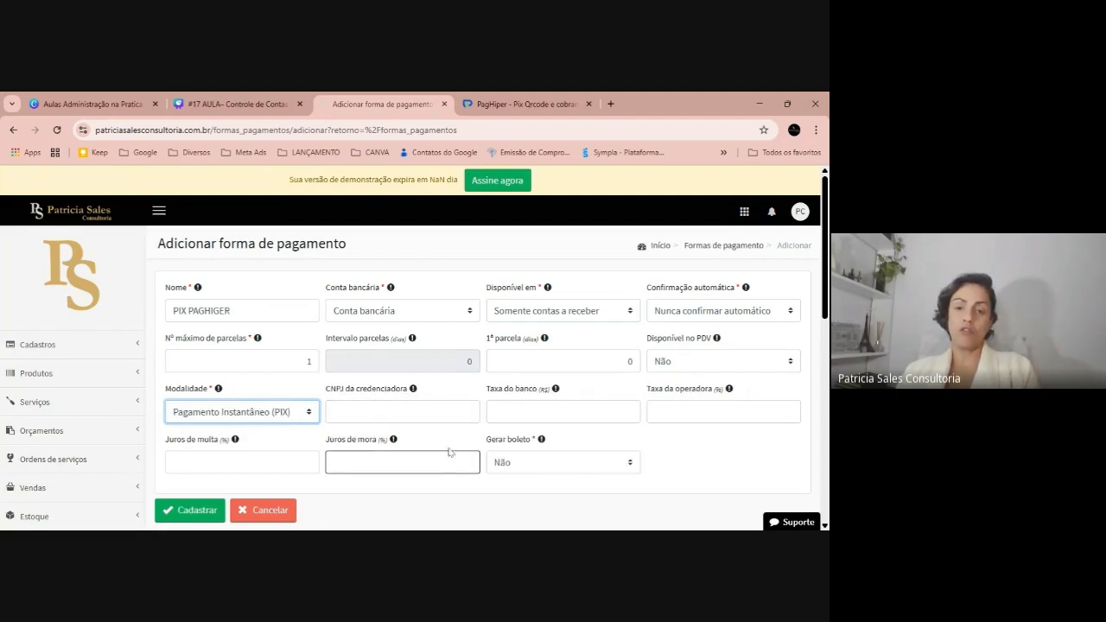
scroll(527, 363, "down", 1)
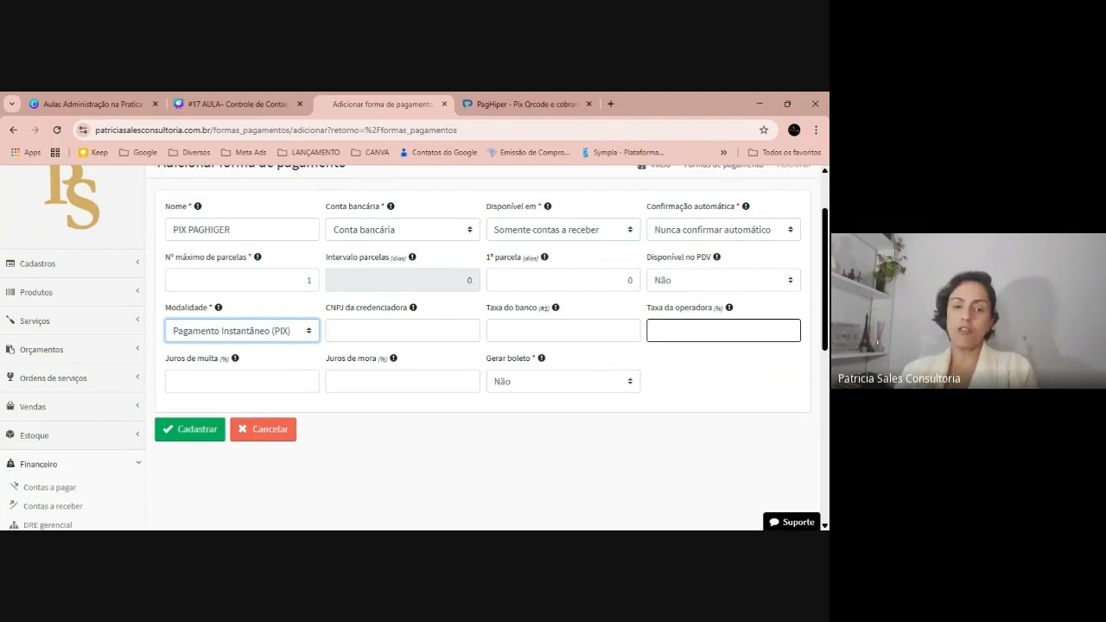
left_click(213, 436)
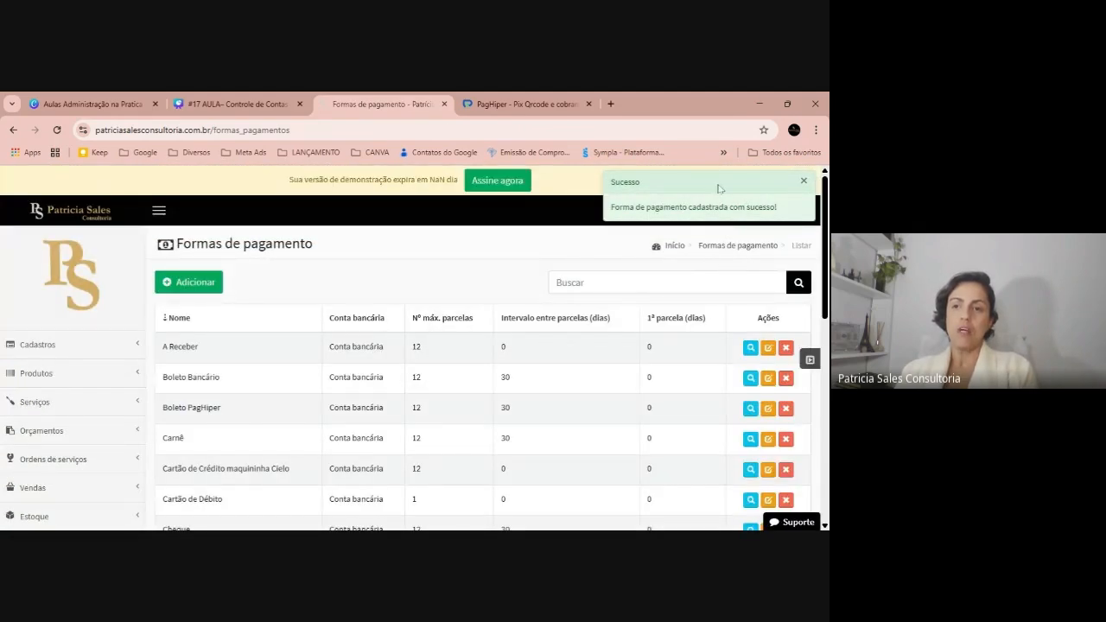
Dismiss the success message, reopen the PagHiper integration from connected apps, and follow the paghiper.com link
left_click_drag(720, 188, 499, 192)
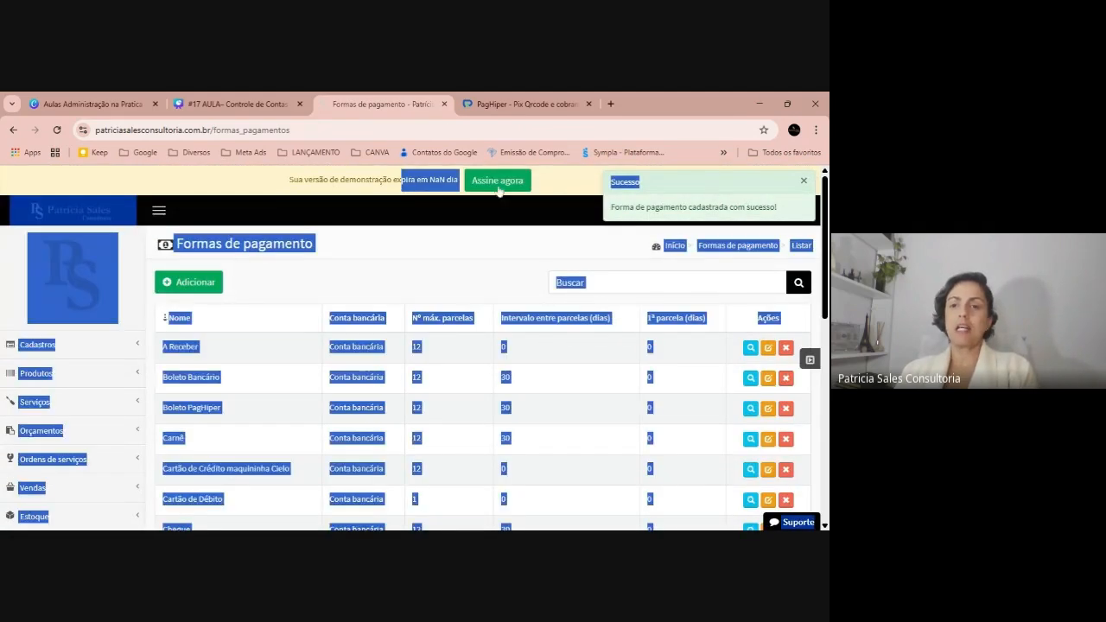
left_click(803, 182)
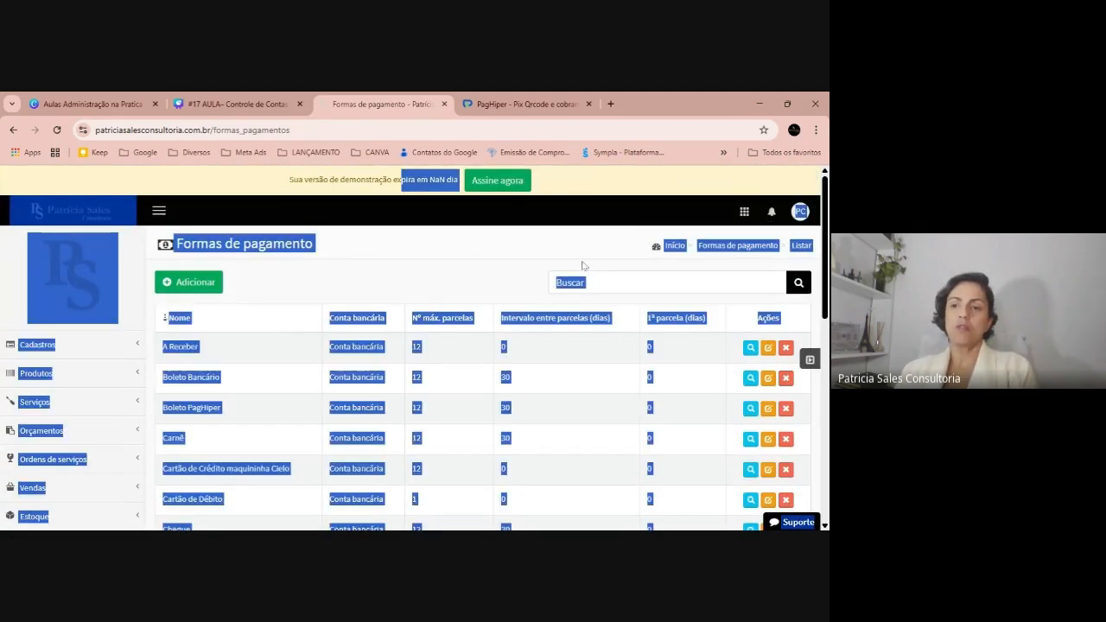
left_click(744, 213)
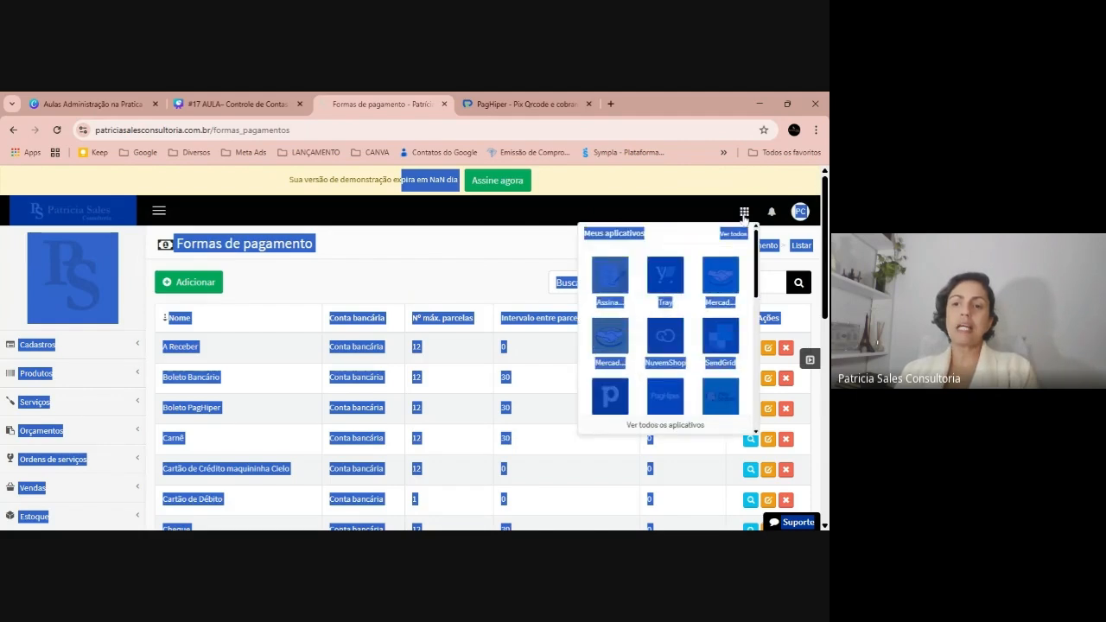
left_click(663, 399)
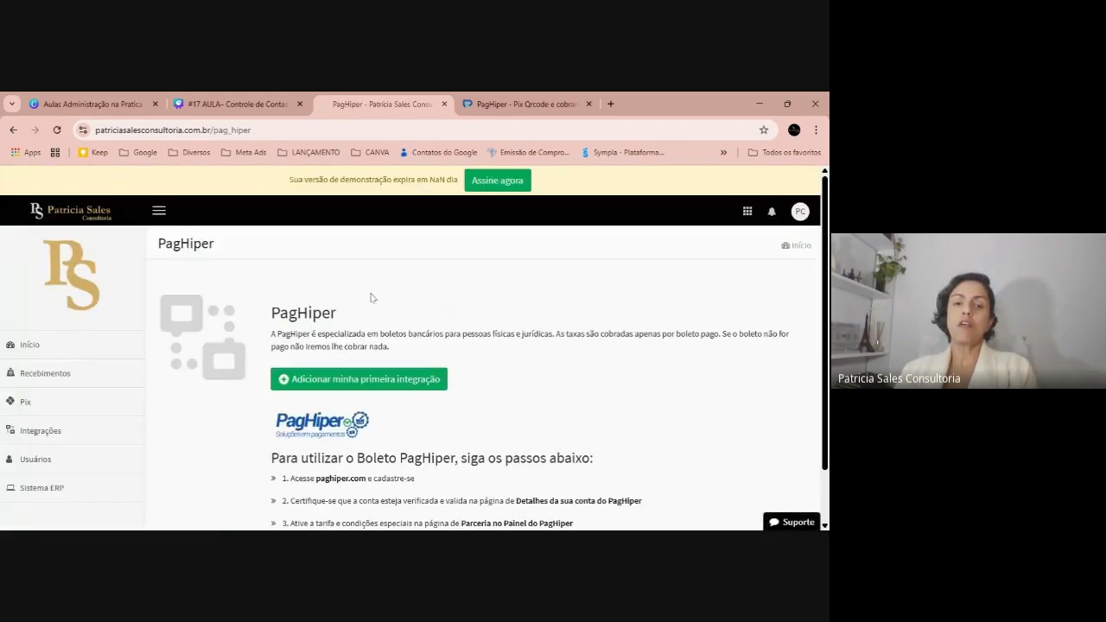
scroll(521, 393, "down", 1)
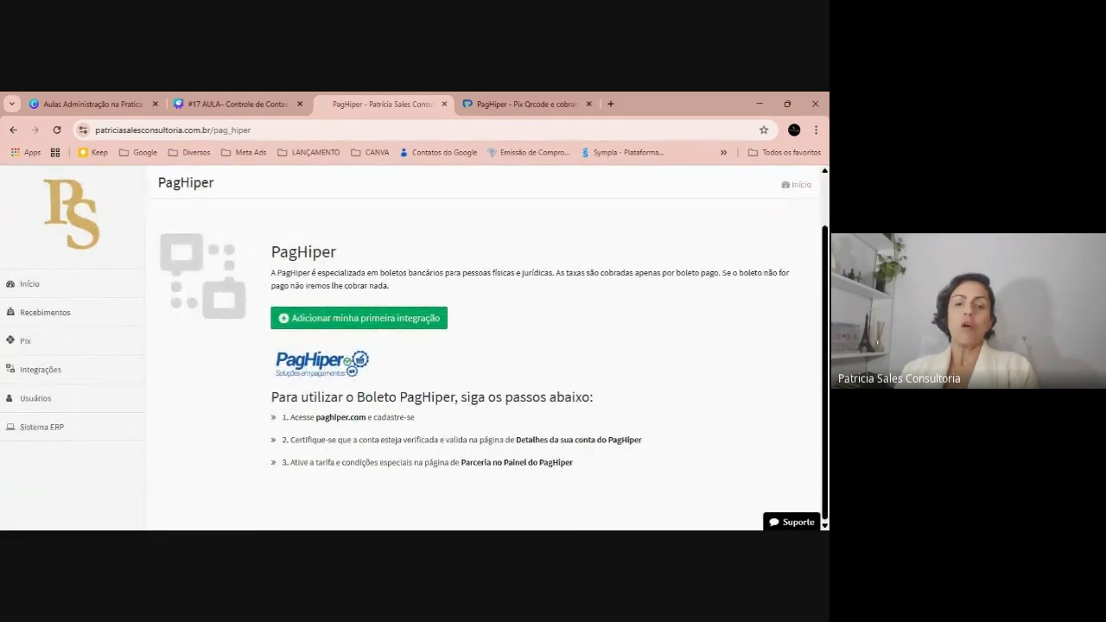
left_click(352, 422)
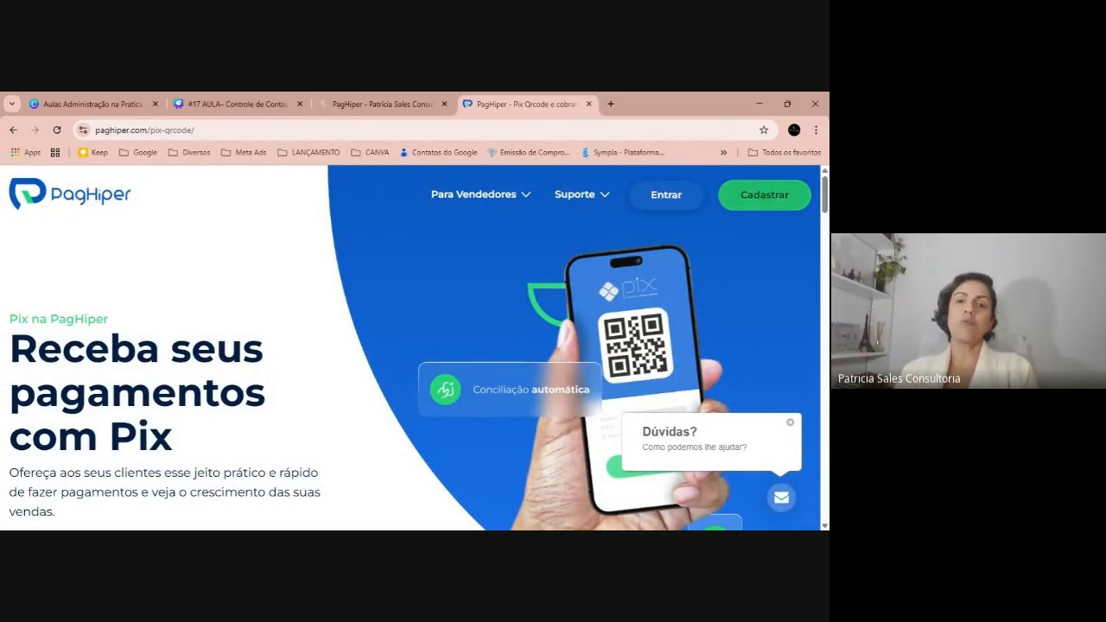
Switch back to the ERP's PagHiper setup tab
left_click(423, 102)
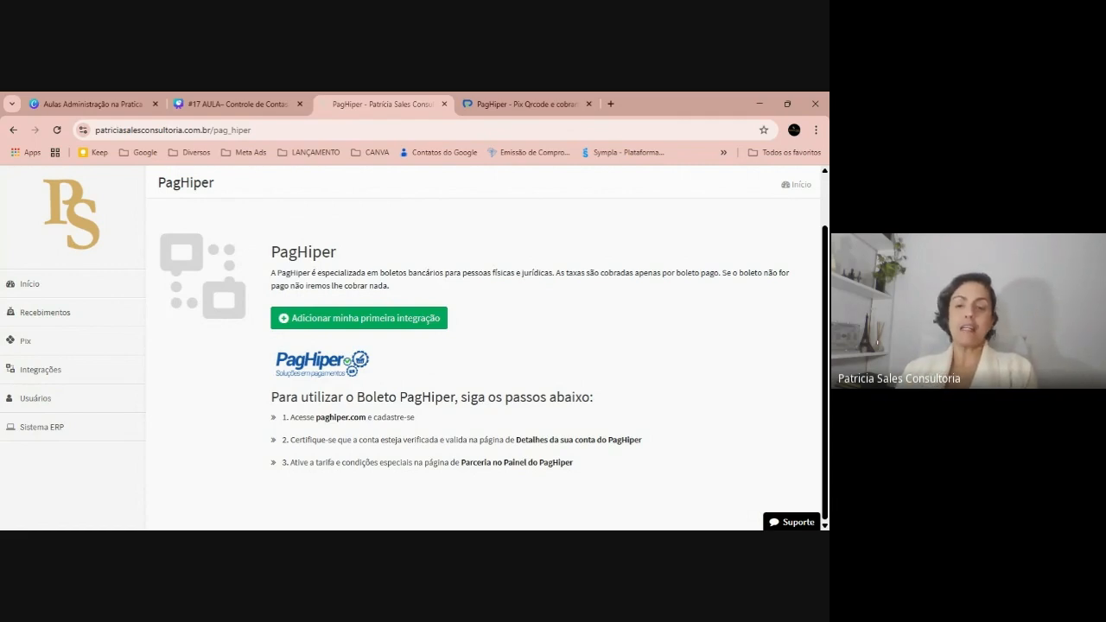
Start a new integration using Boleto PagHiper for boletos and PIX PAGHIGER for Pix
left_click(377, 325)
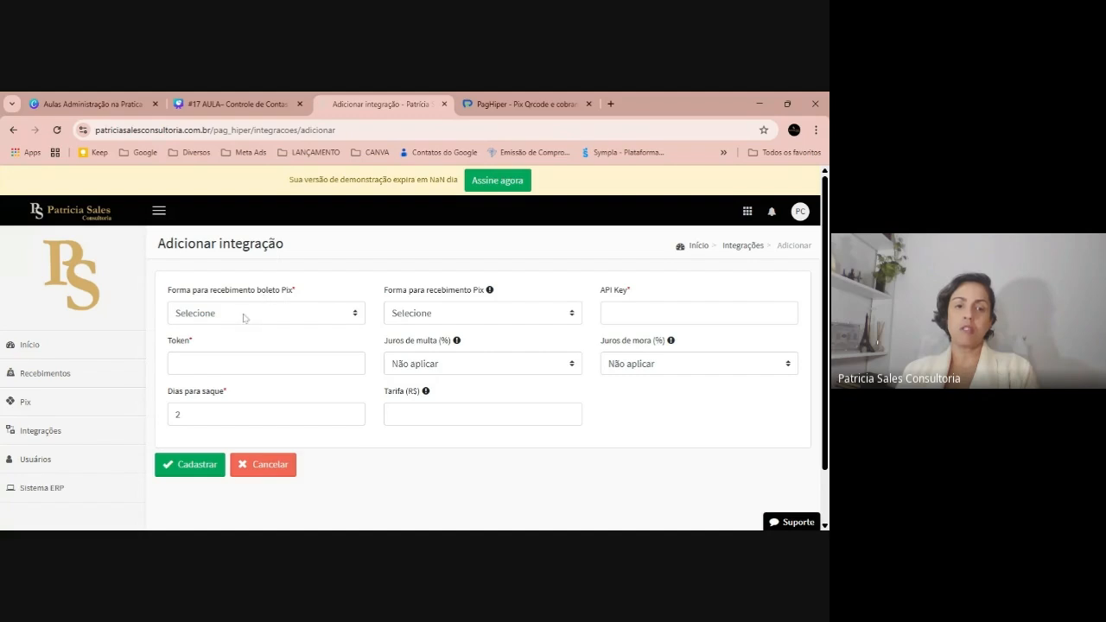
left_click(243, 316)
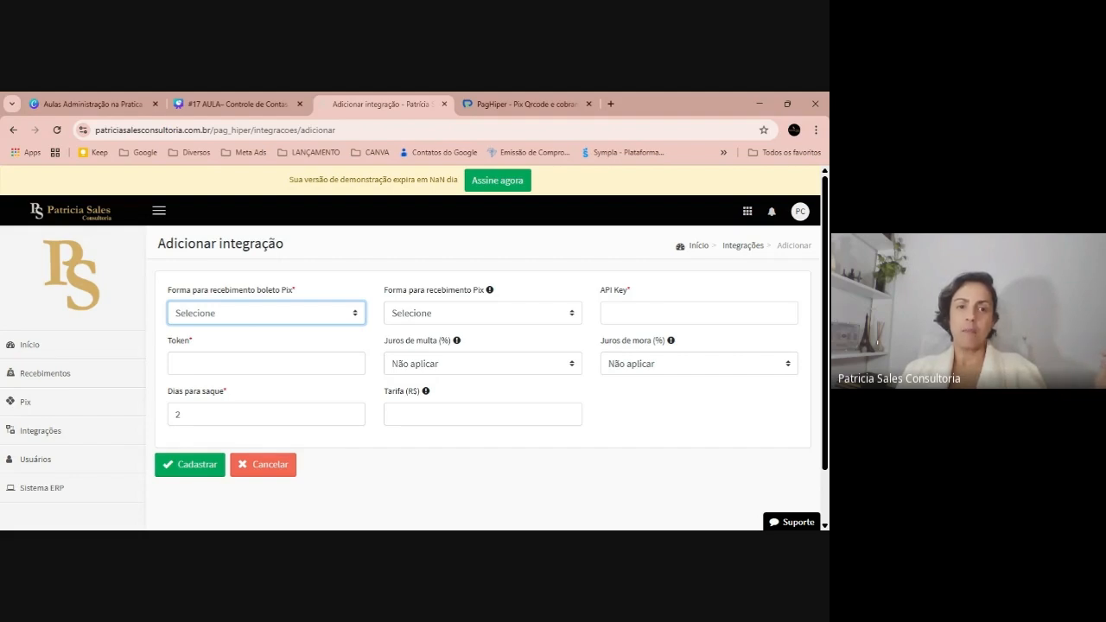
key("Down")
left_click(471, 311)
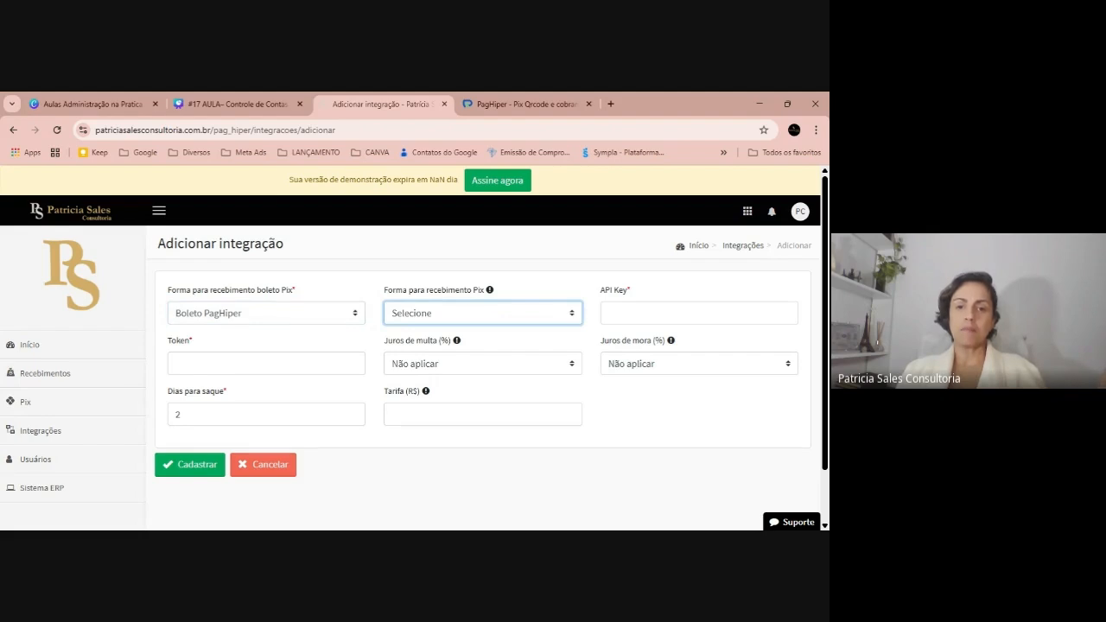
key("Down")
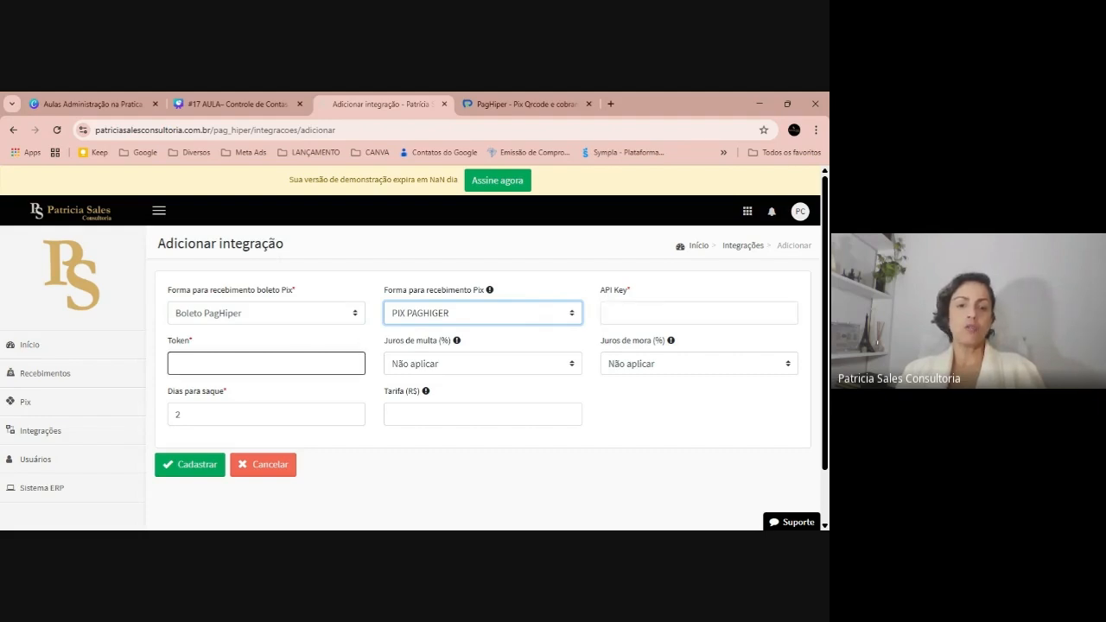
Check the PagHiper site for account details and return to the integration form
left_click(266, 364)
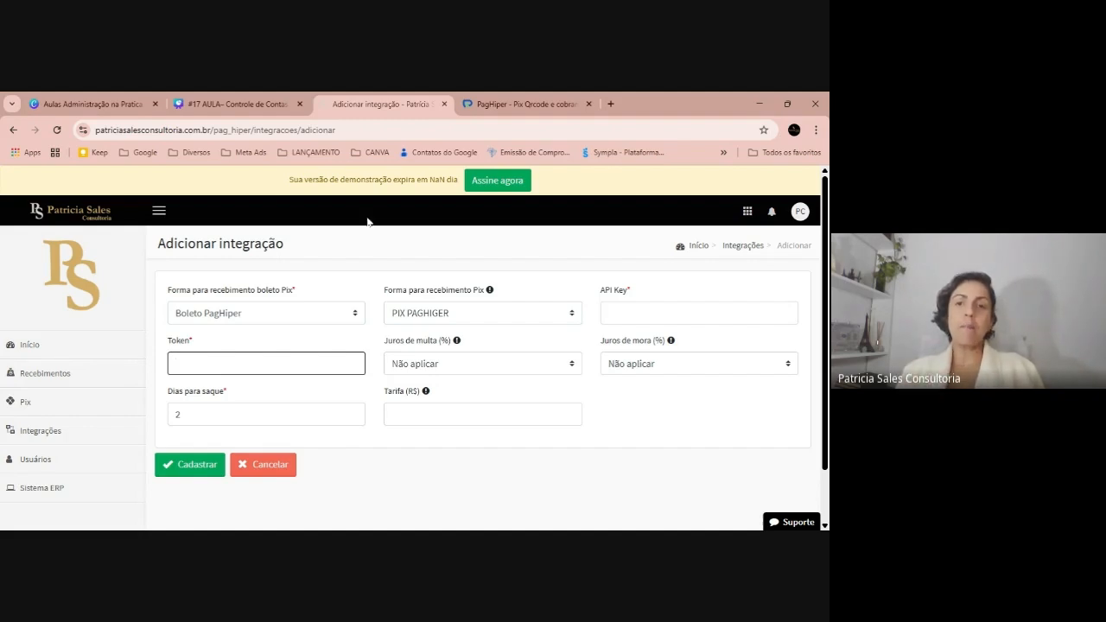
left_click(536, 97)
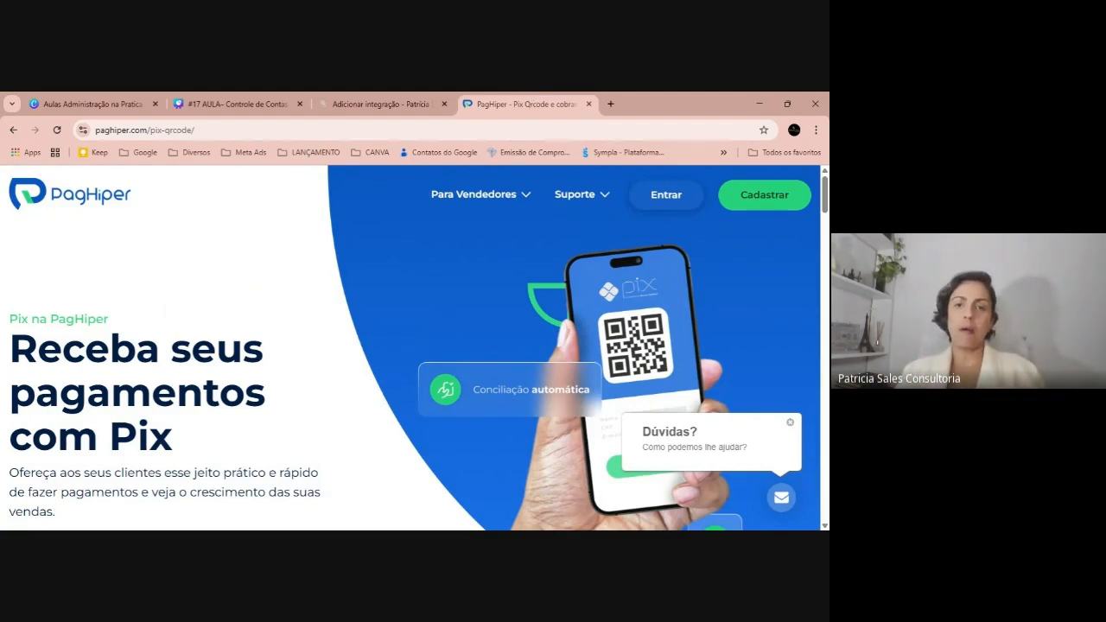
left_click(422, 104)
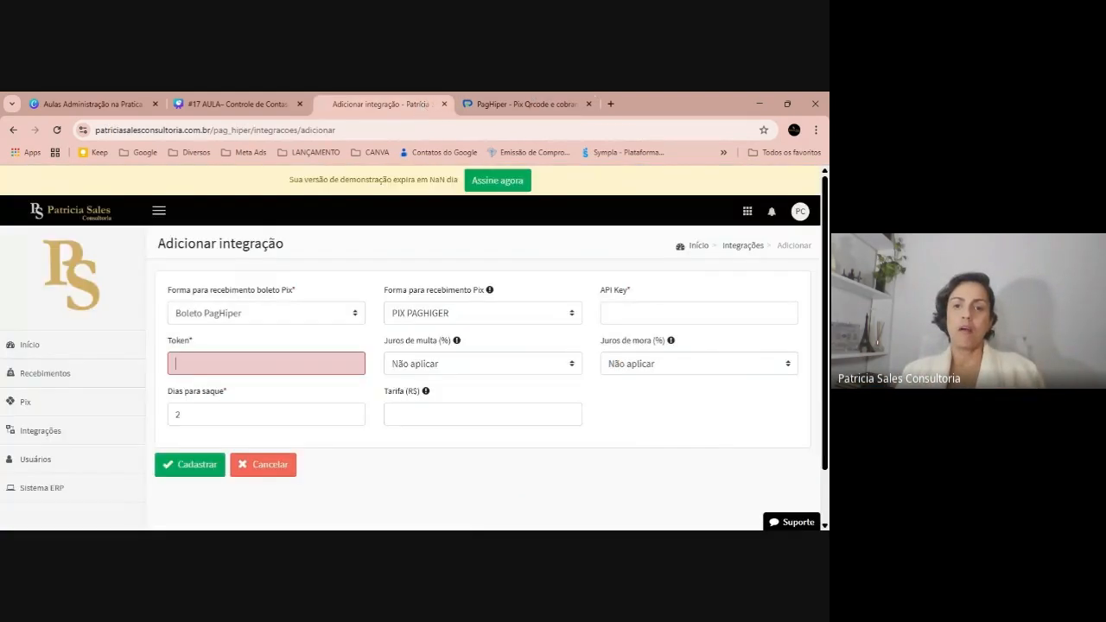
left_click(513, 371)
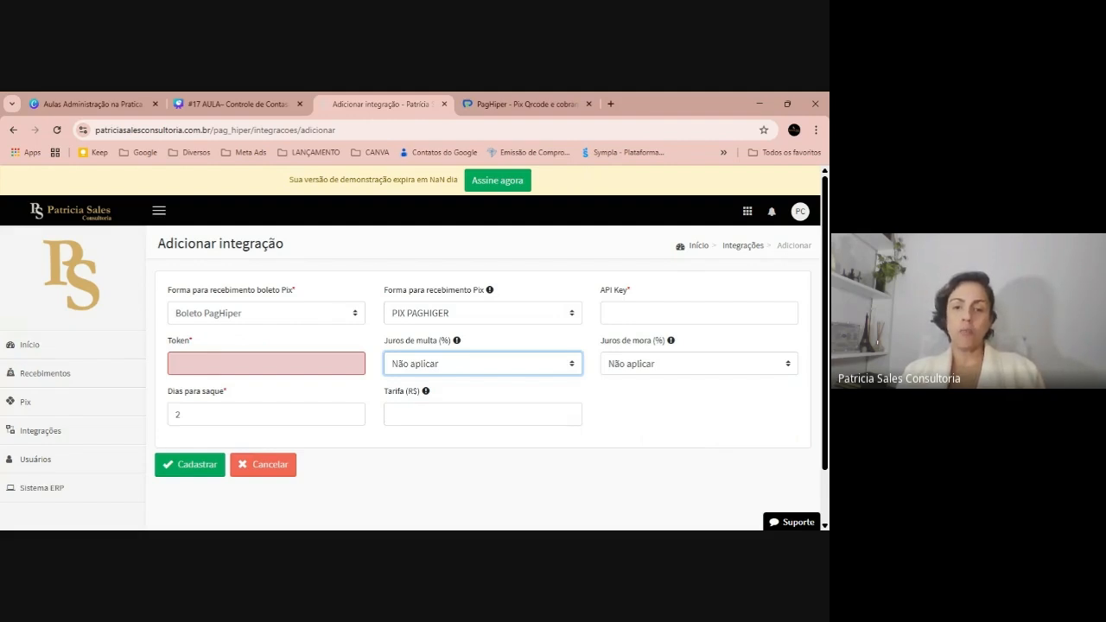
Apply a 2% late fine and 0,033% daily interest, and enter a R$ 2,39 fee
left_click(482, 408)
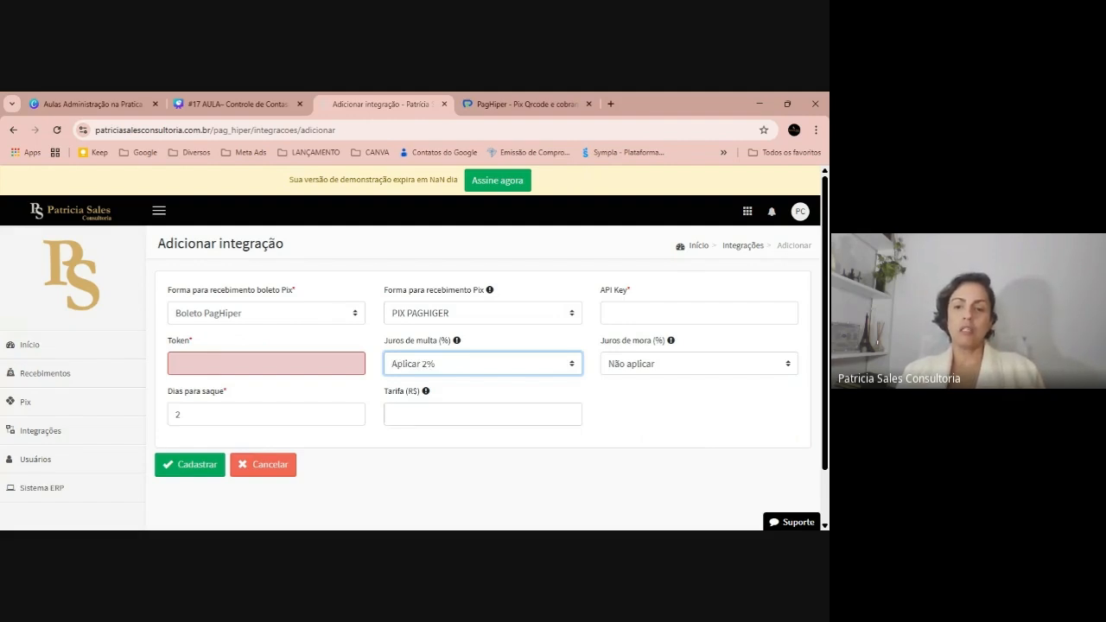
left_click(711, 365)
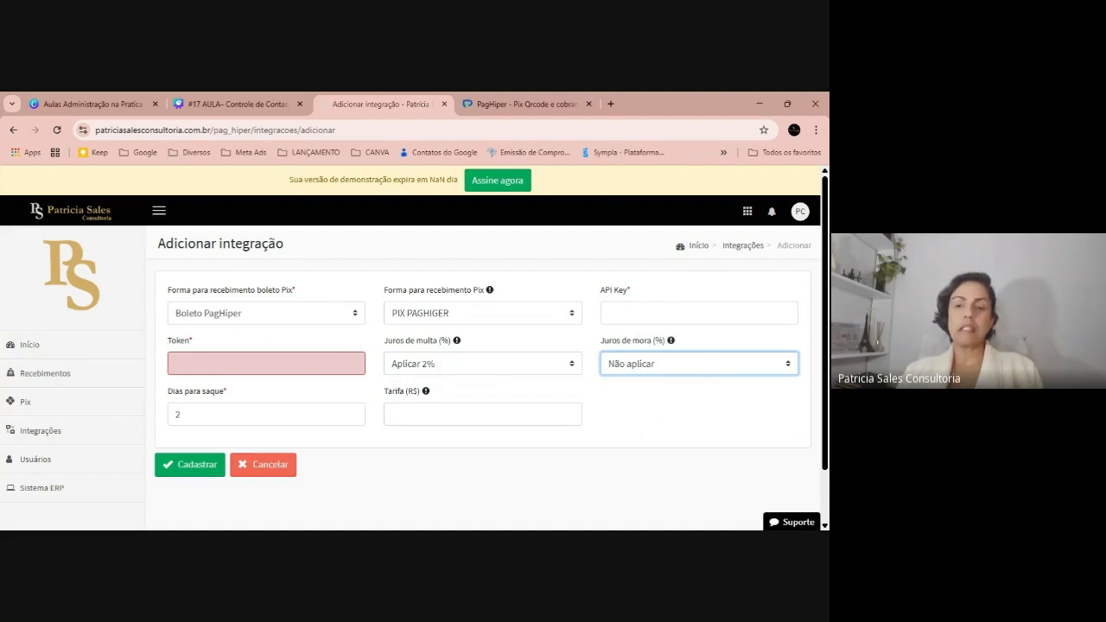
left_click(709, 396)
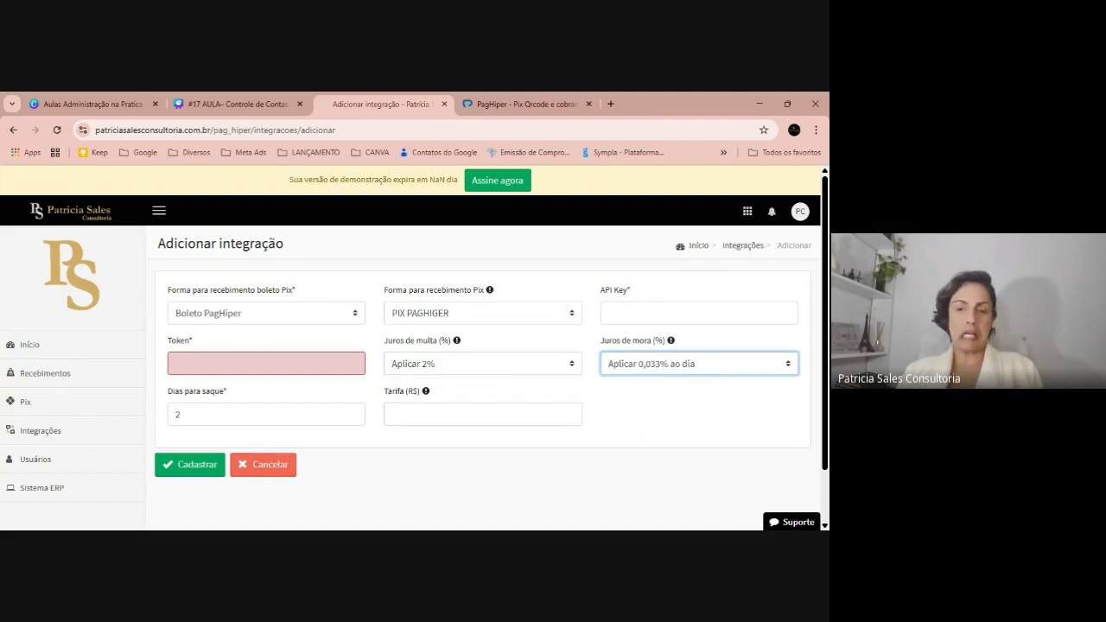
left_click(179, 393)
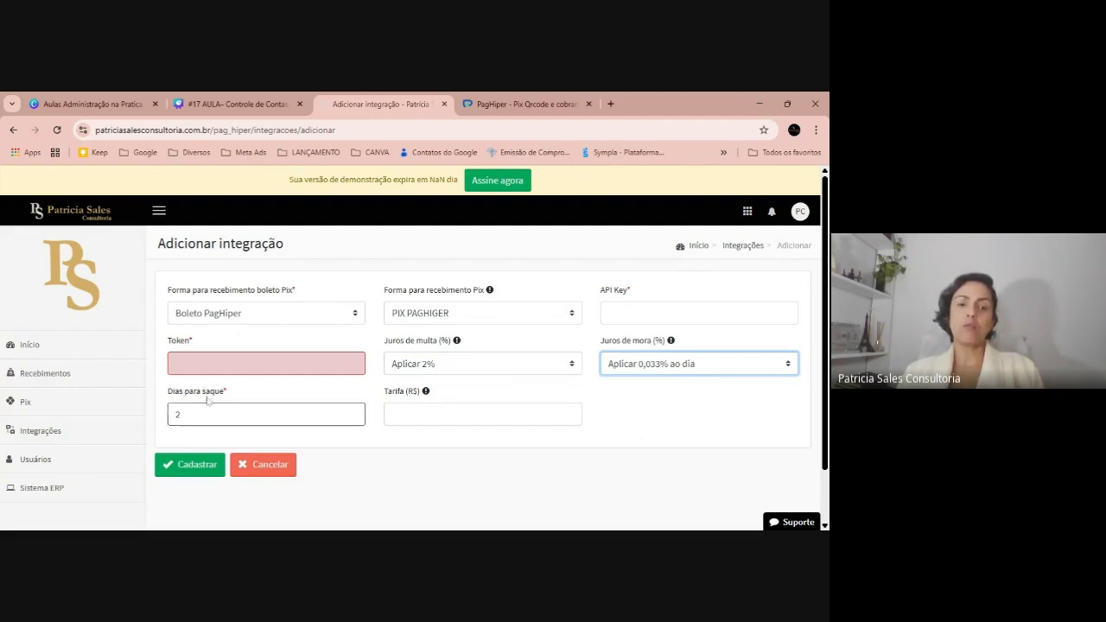
key("Tab")
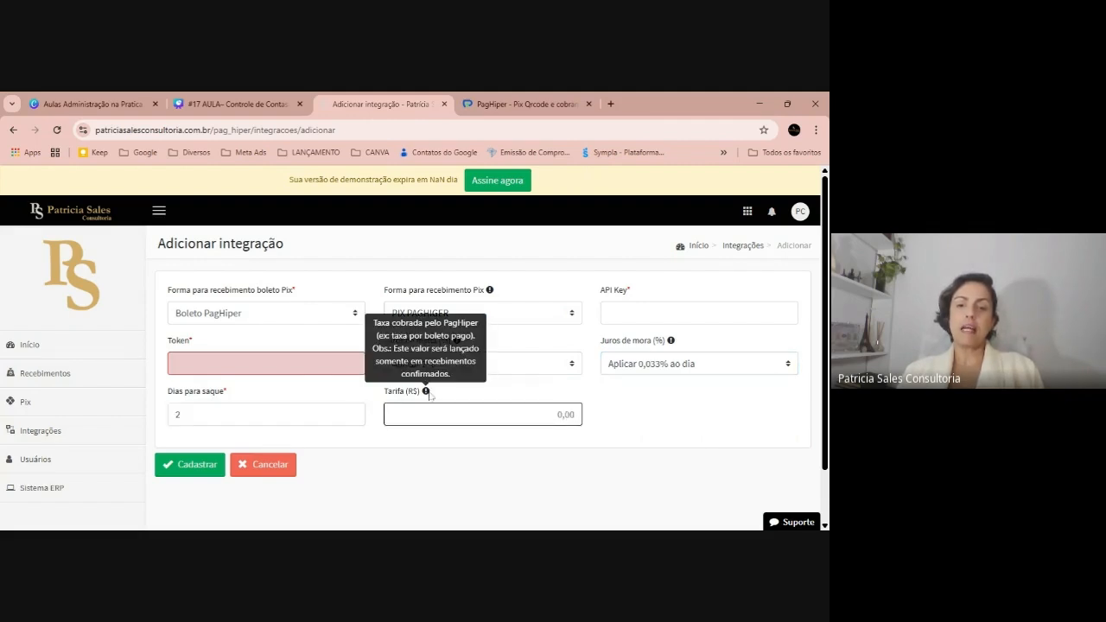
mouse_move(429, 394)
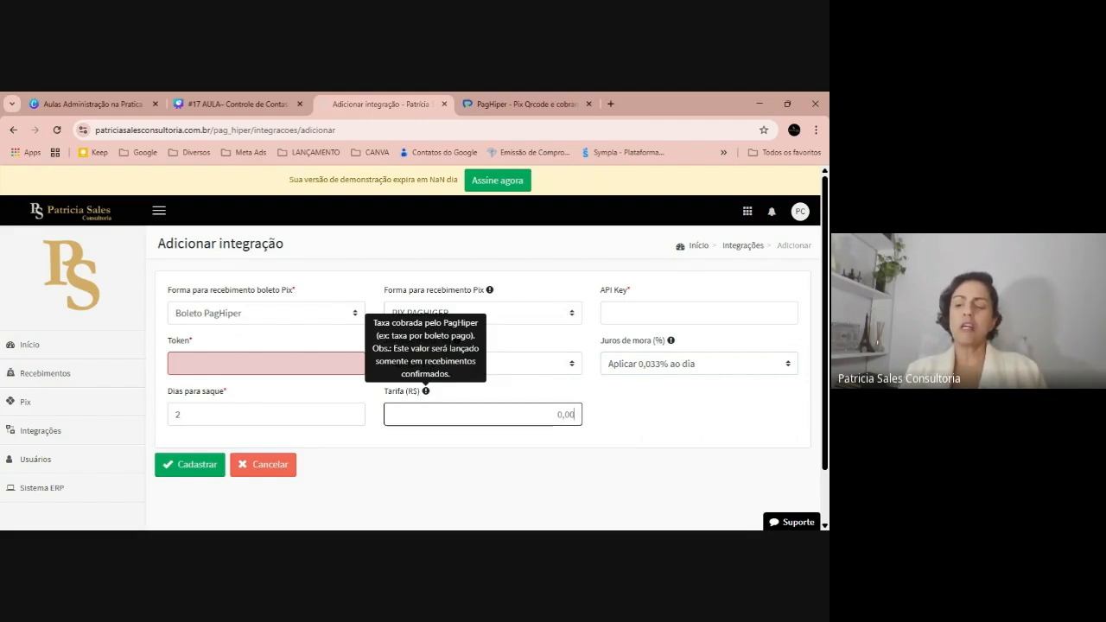
type("236")
key("BackSpace")
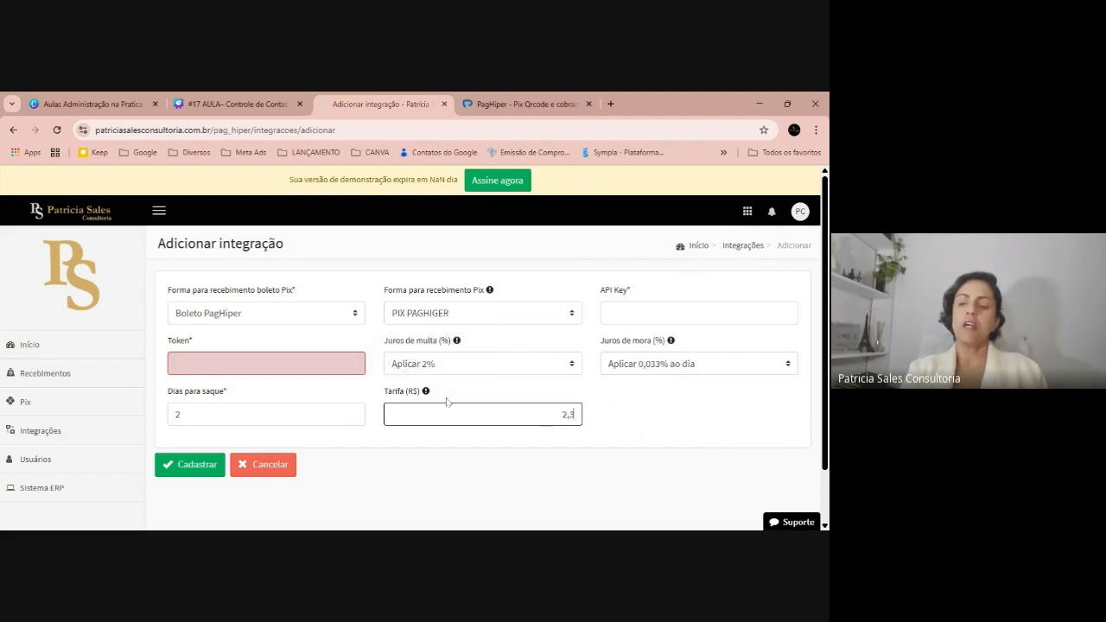
type("9")
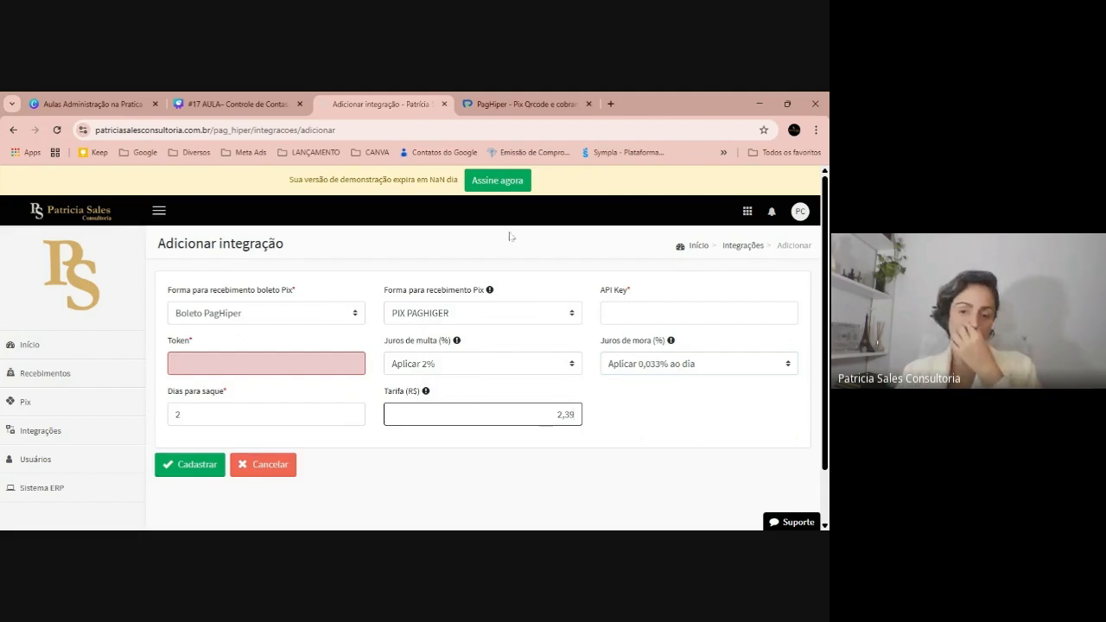
scroll(244, 392, "down", 1)
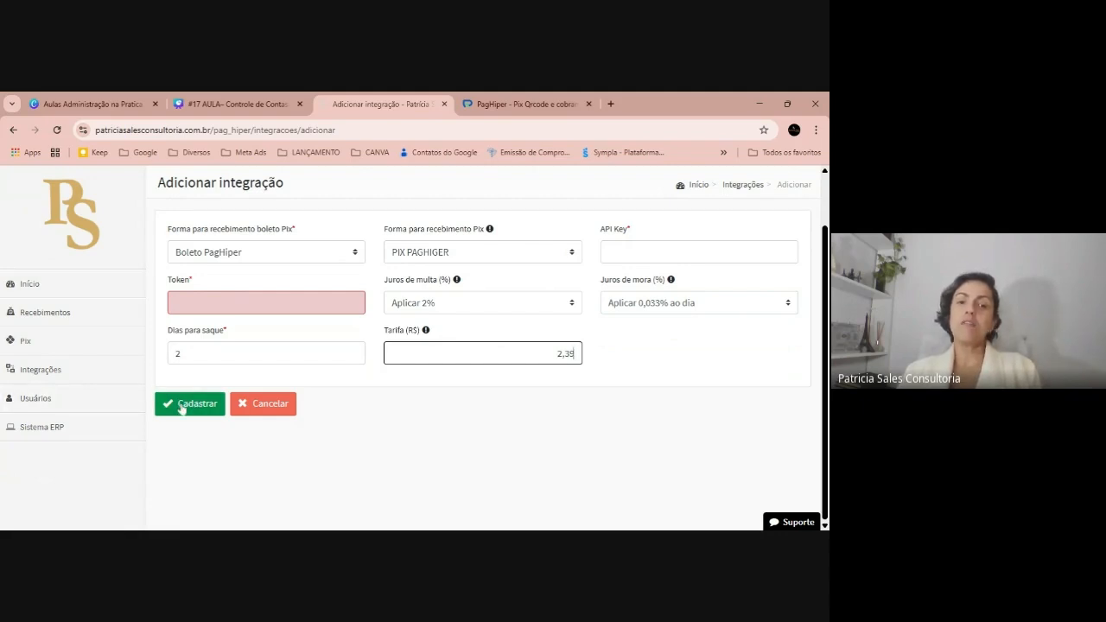
Fill in the PagHiper API key and token, then save the integration with Cadastrar
left_click(691, 251)
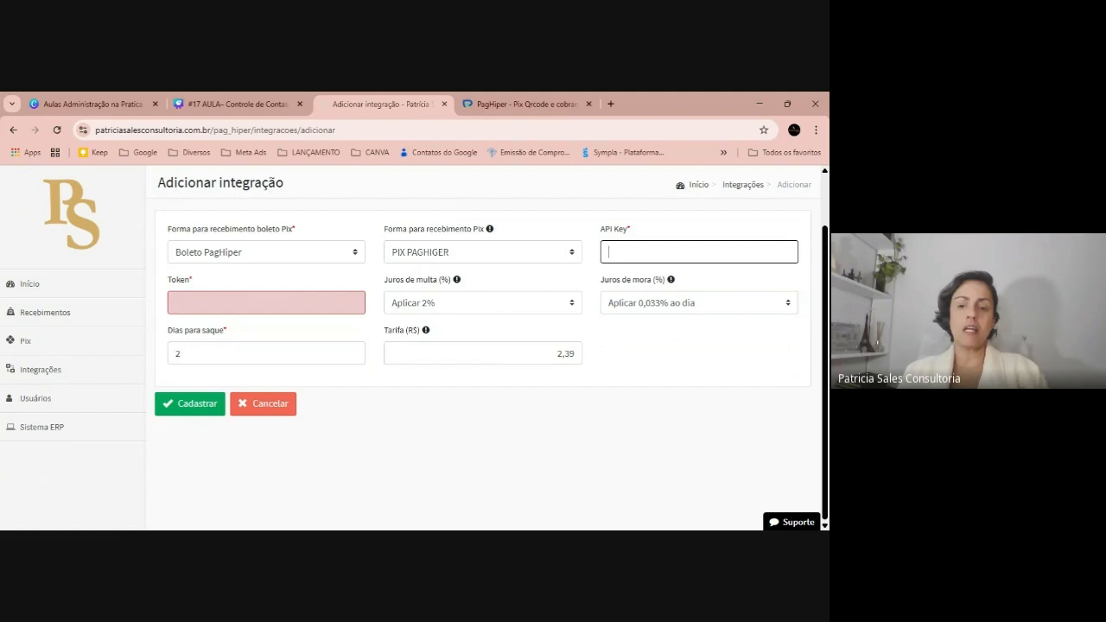
type("JNFKNFK9S9F7D8AS")
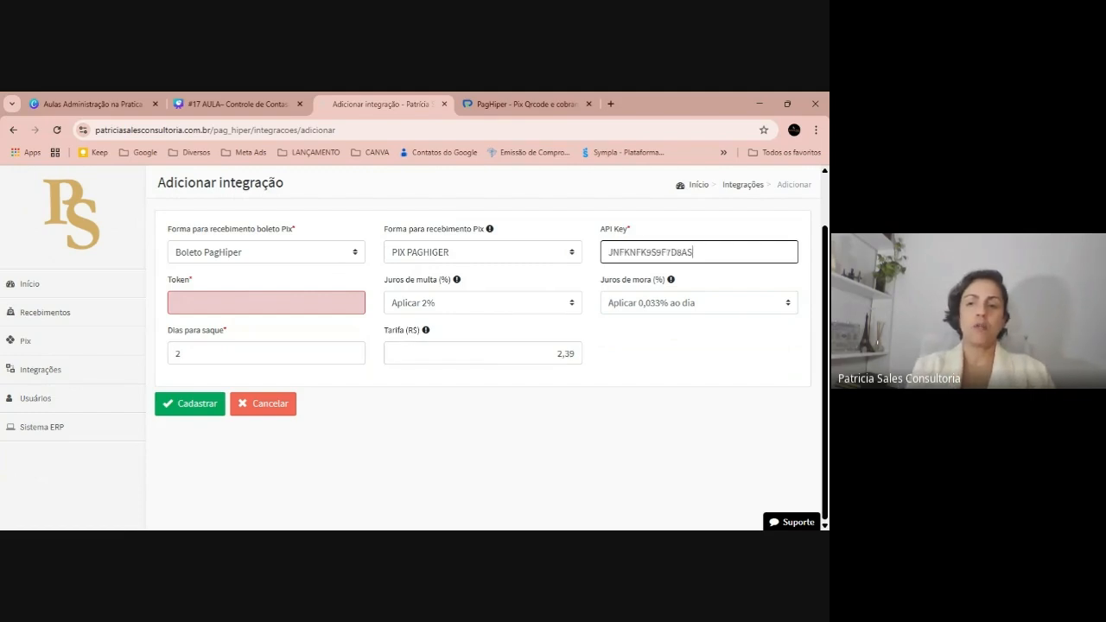
left_click(302, 302)
type("FJAS")
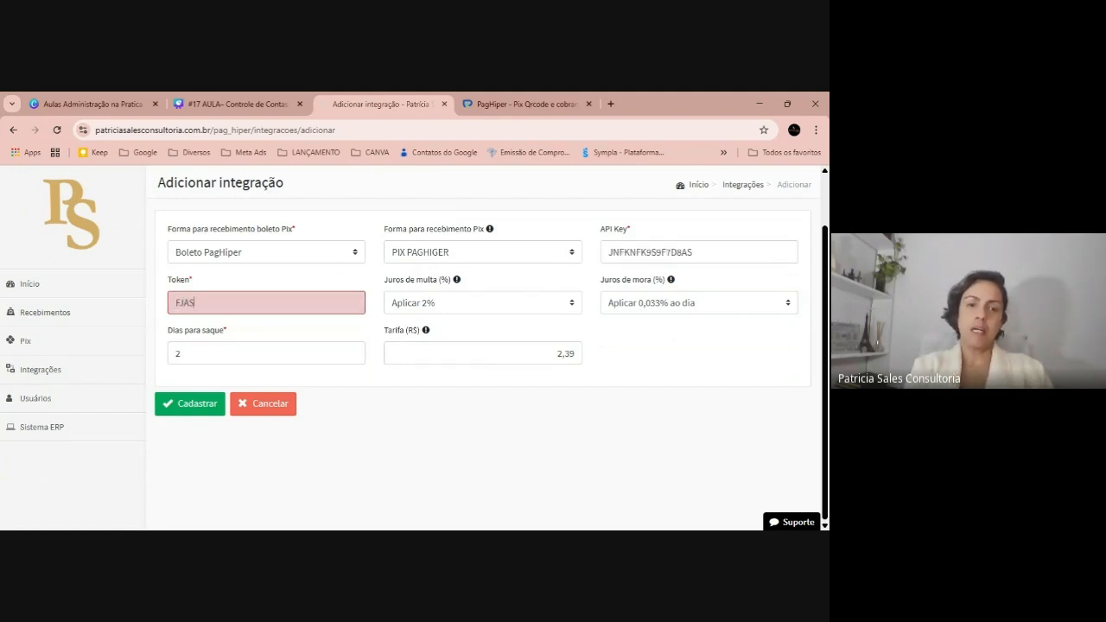
type("JKHFUAISYFHISUFI8U7787U8")
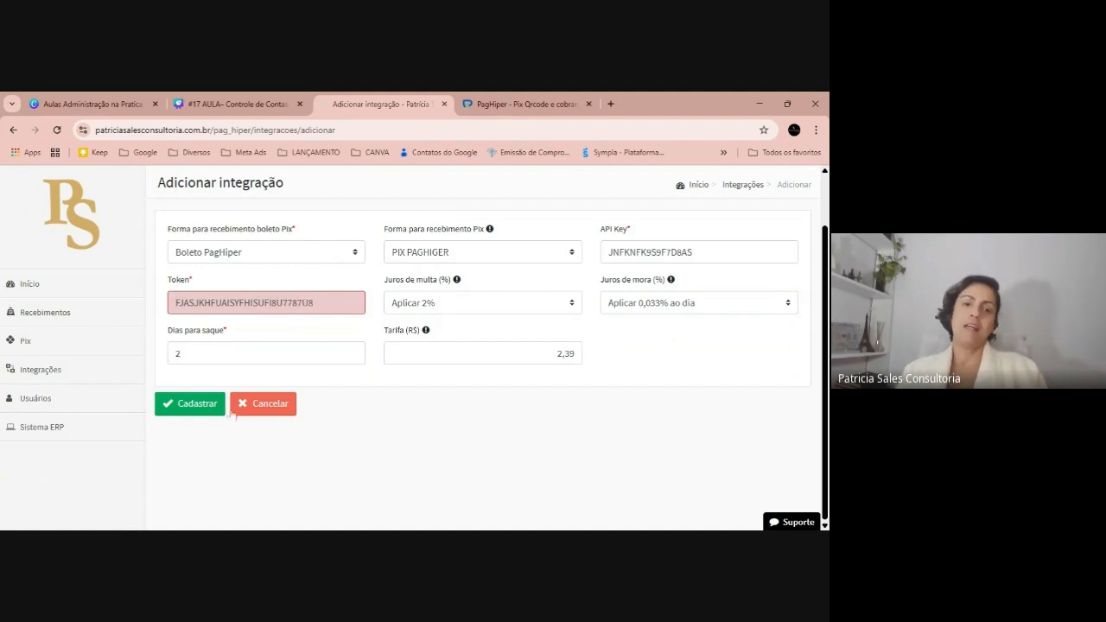
left_click(202, 408)
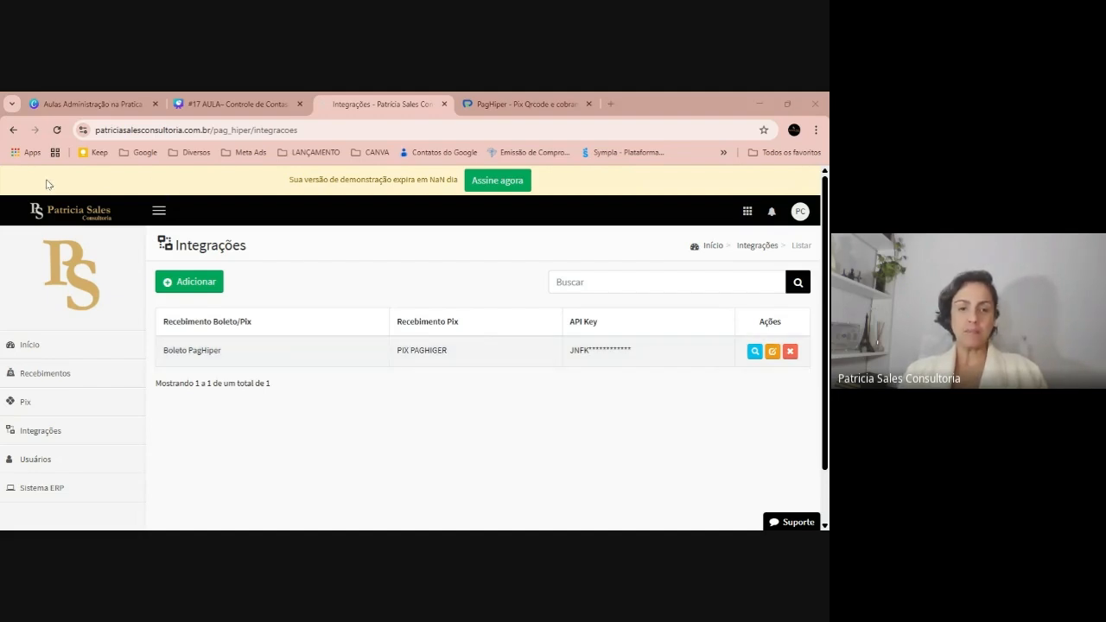
Start a new Pix receivable charge for 100,00
left_click(62, 397)
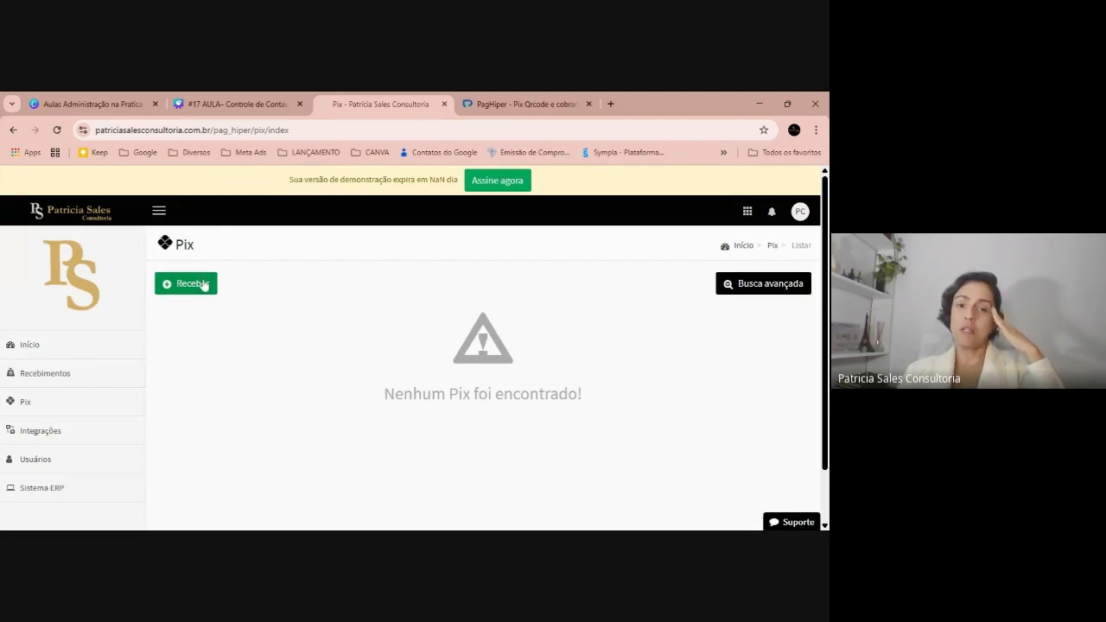
left_click(204, 284)
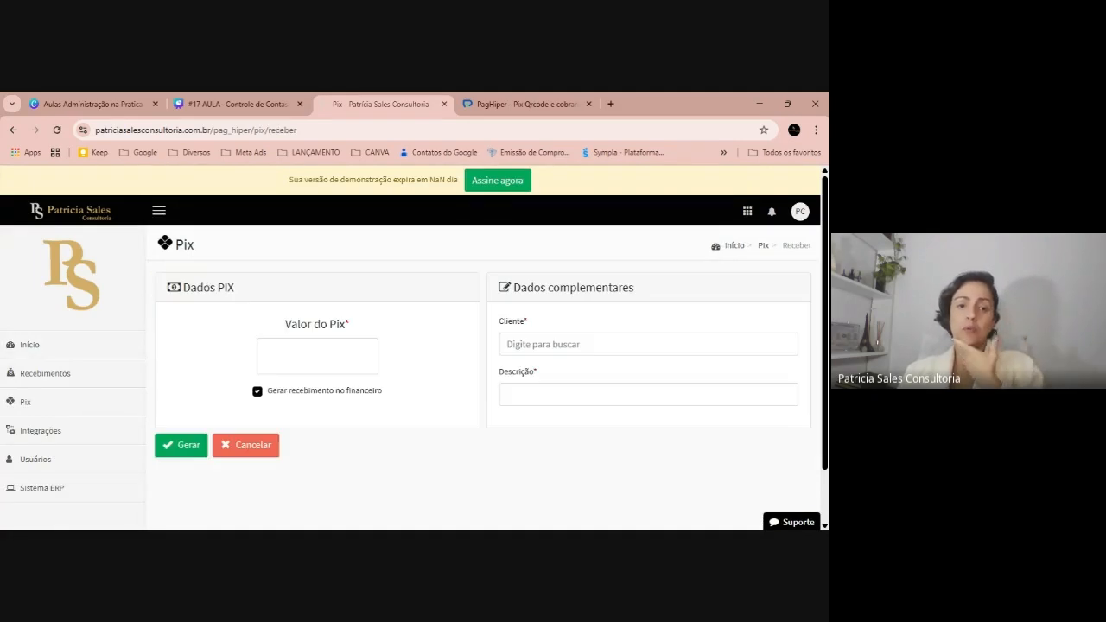
left_click(323, 353)
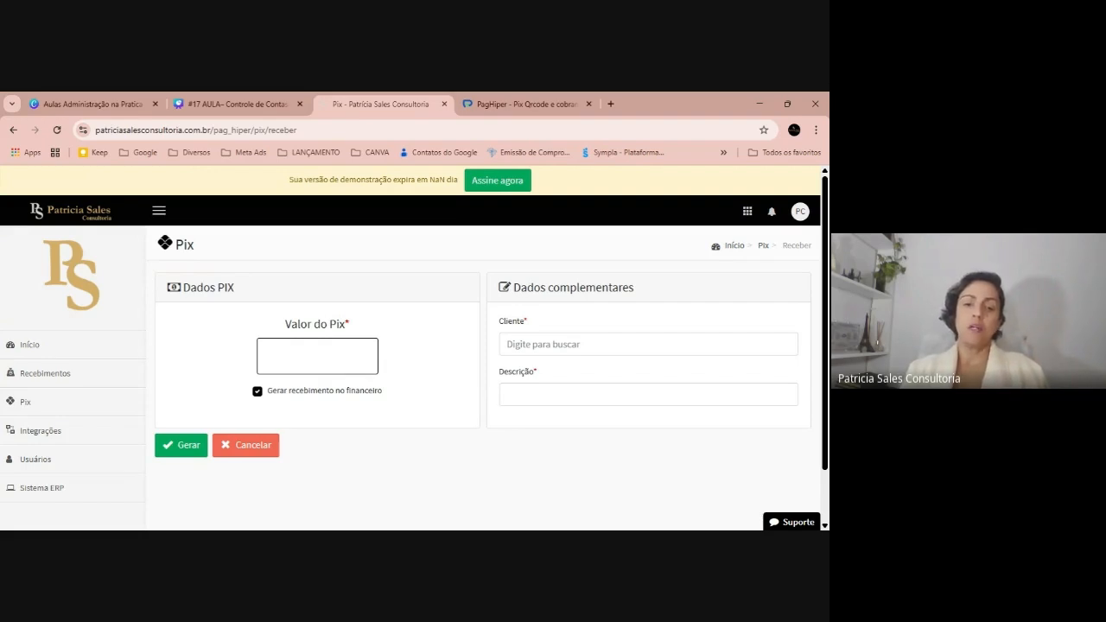
type("100")
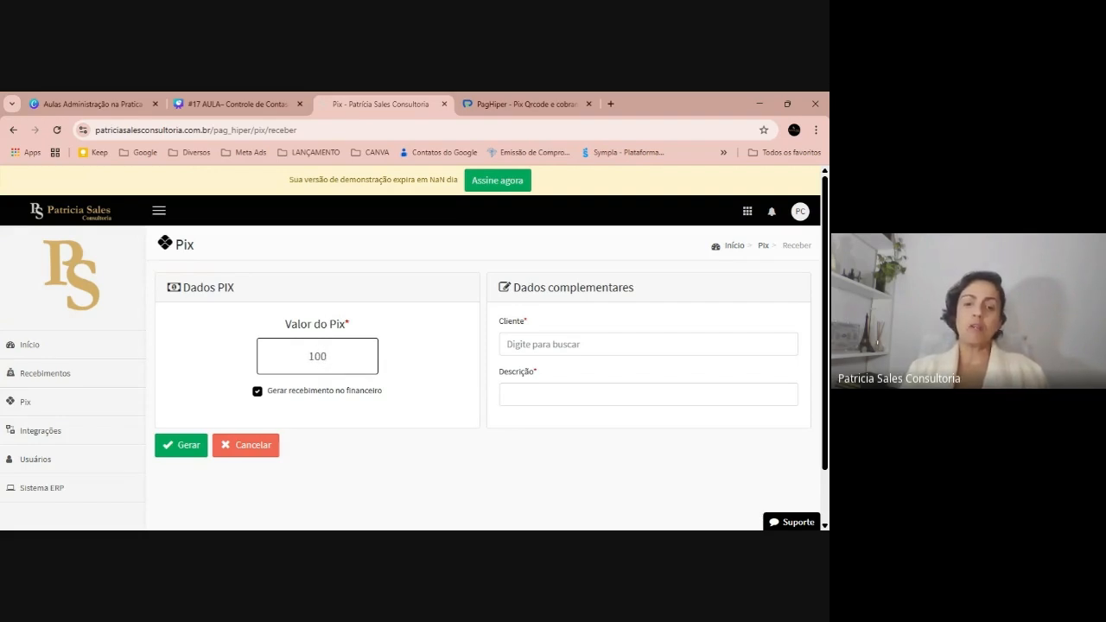
left_click(459, 287)
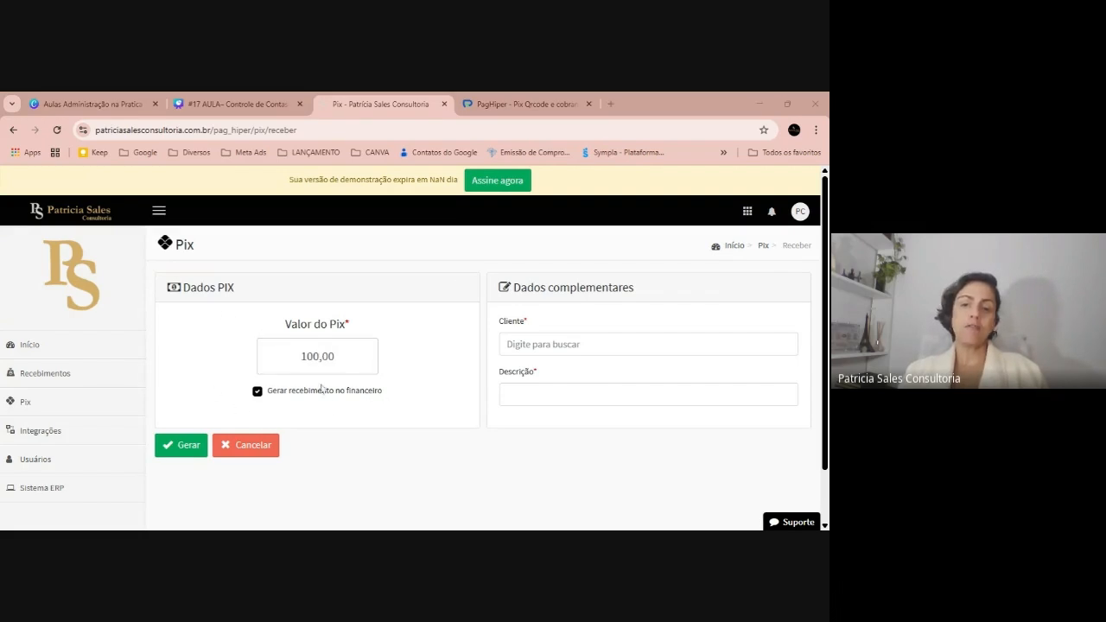
Pick the client, describe the charge as PROPAS, generate it, and dismiss the invalid apiKey error
left_click(571, 344)
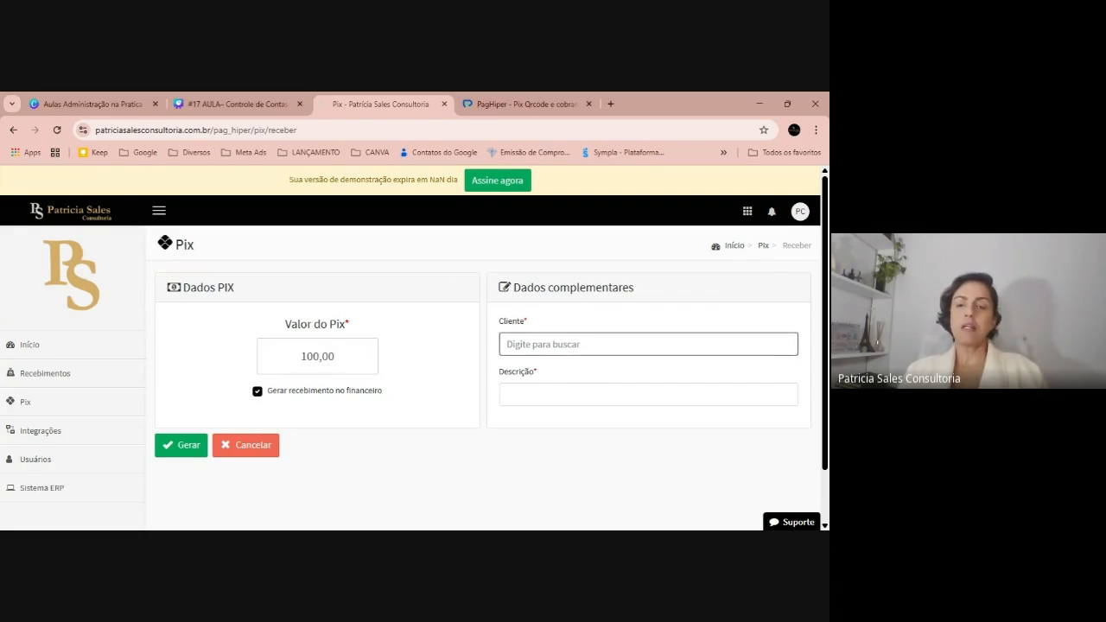
type("PA")
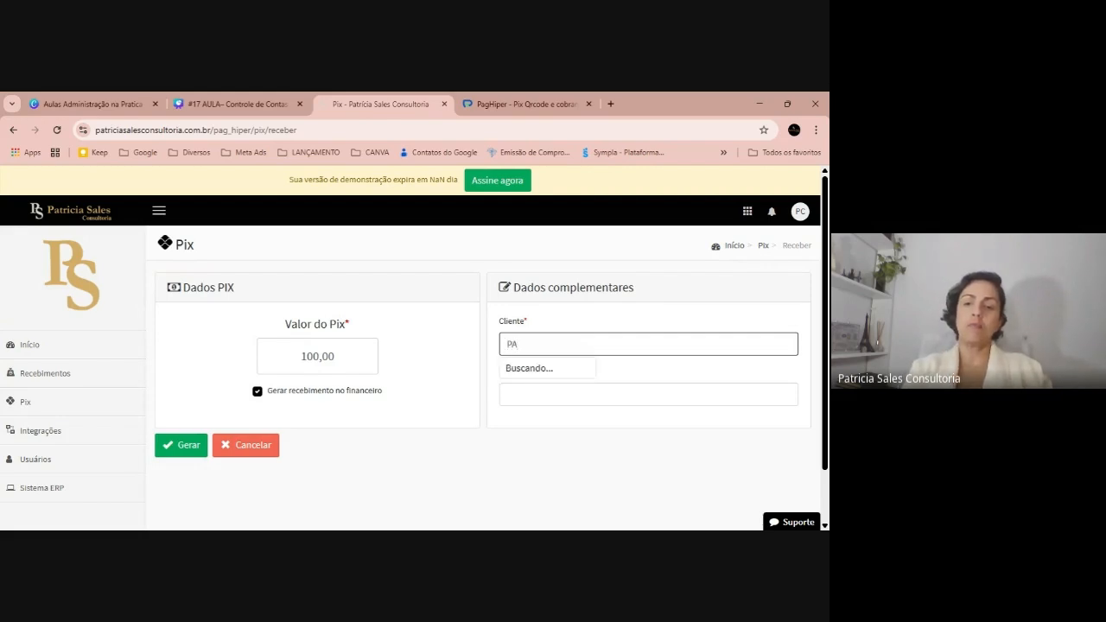
left_click(551, 367)
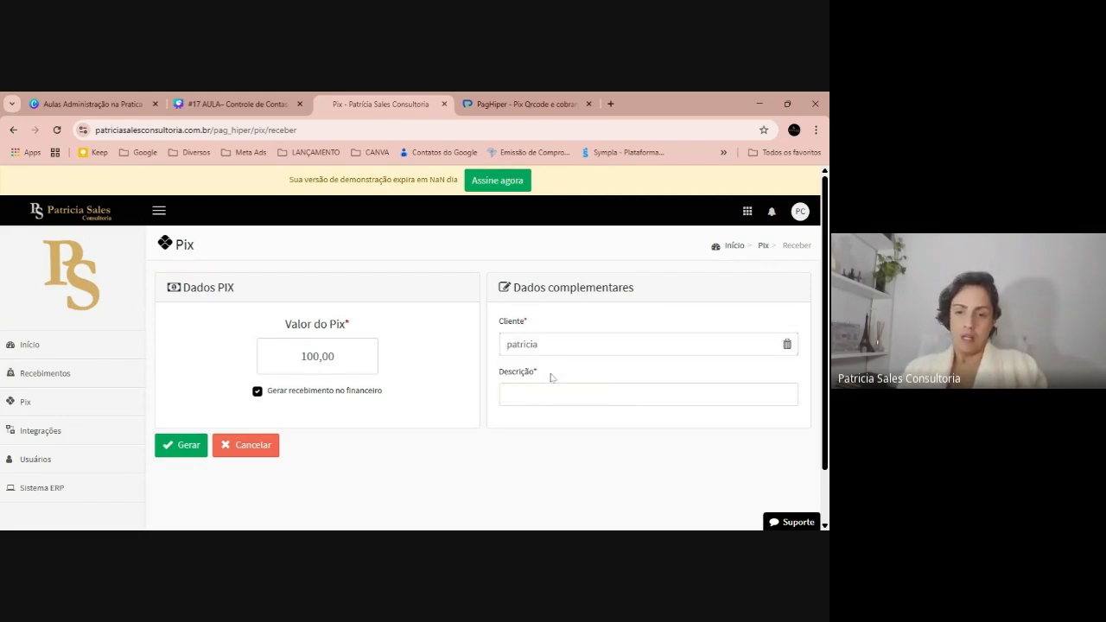
left_click(552, 394)
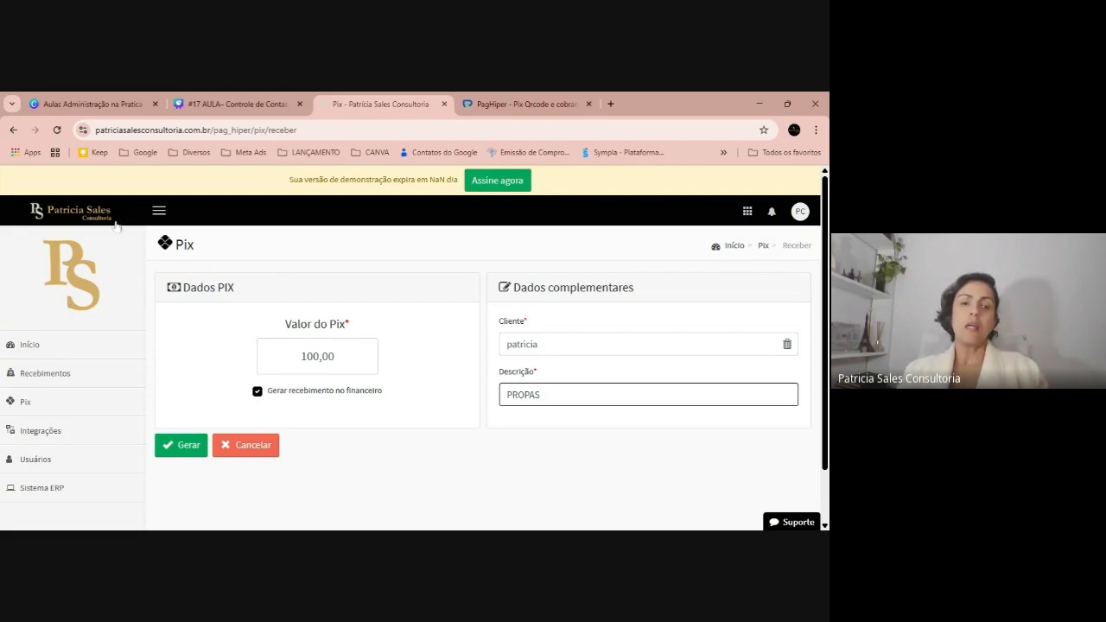
left_click(187, 454)
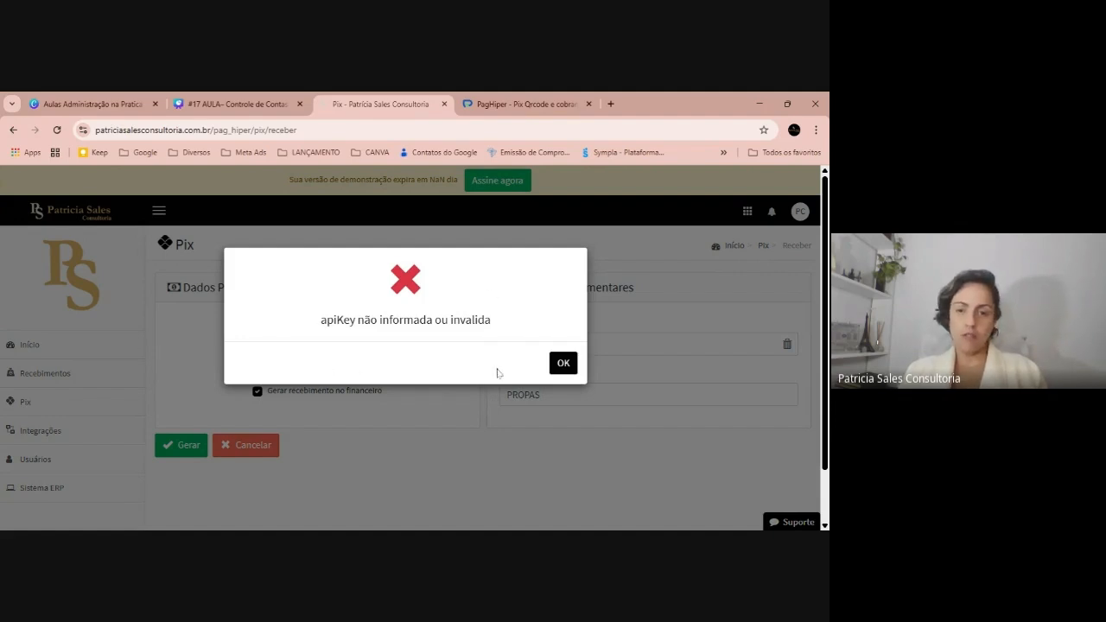
left_click(563, 363)
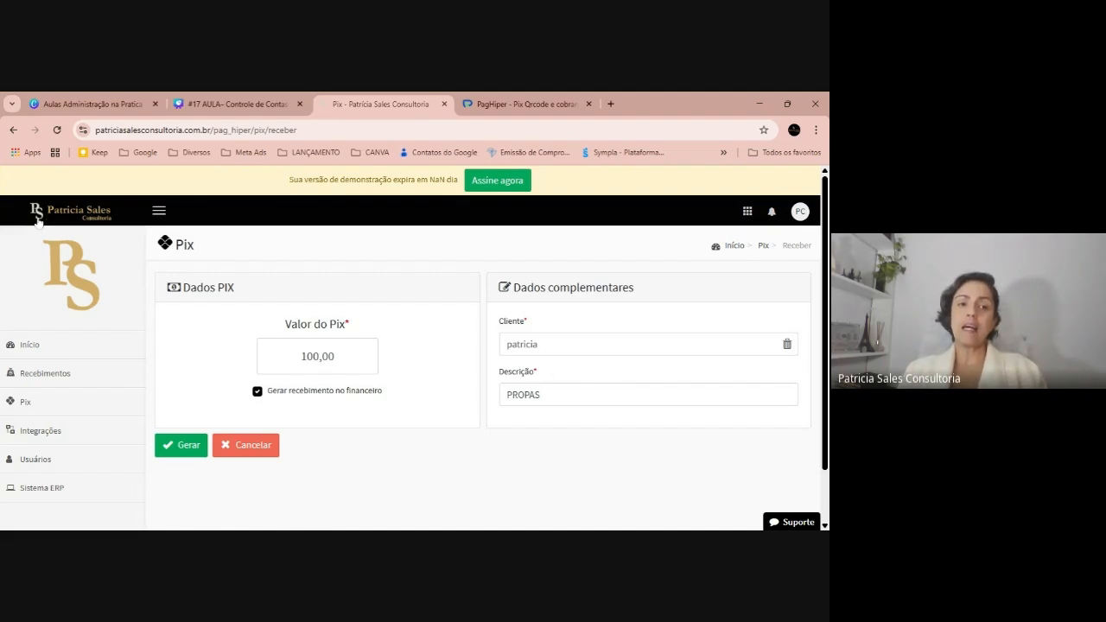
key("alt+Tab")
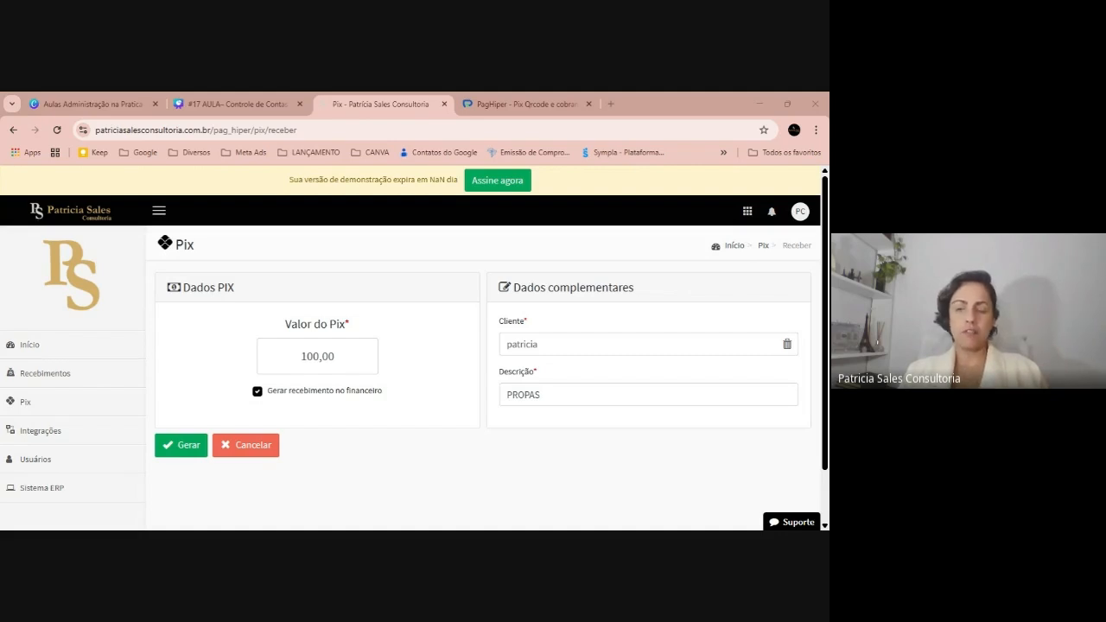
Start a new product sale from Vendas > Produtos and choose its client
left_click(47, 494)
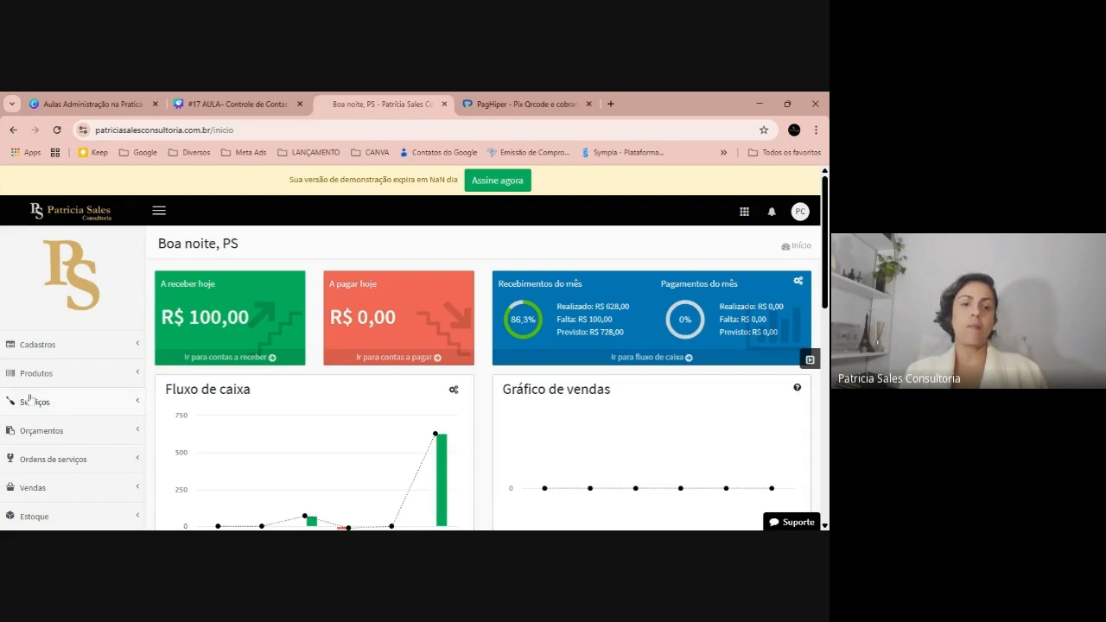
scroll(41, 380, "down", 2)
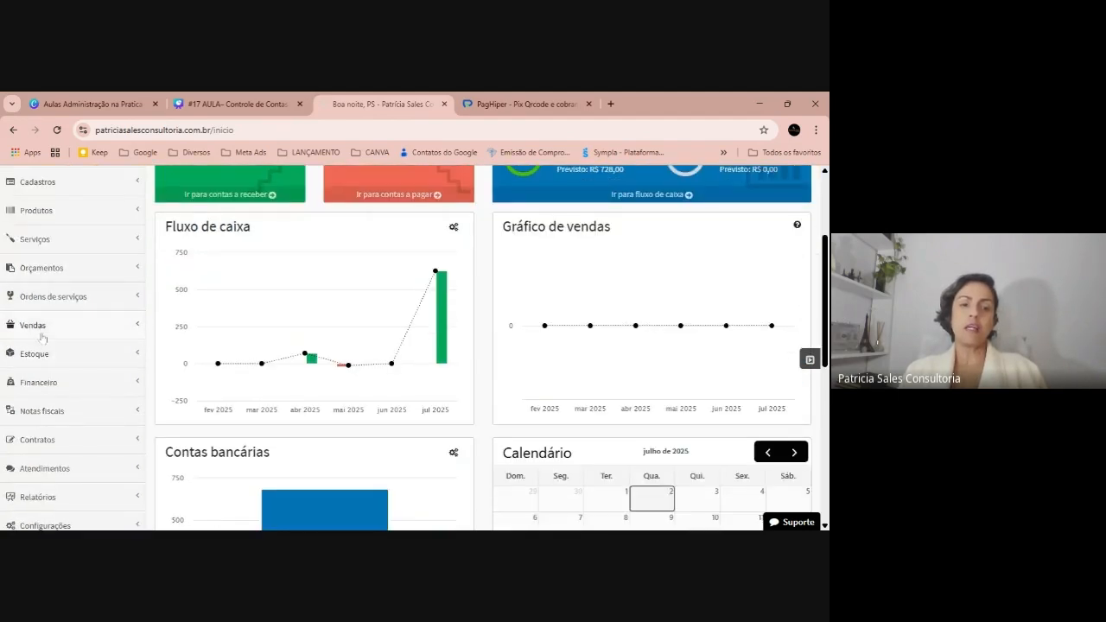
left_click(42, 336)
left_click(40, 348)
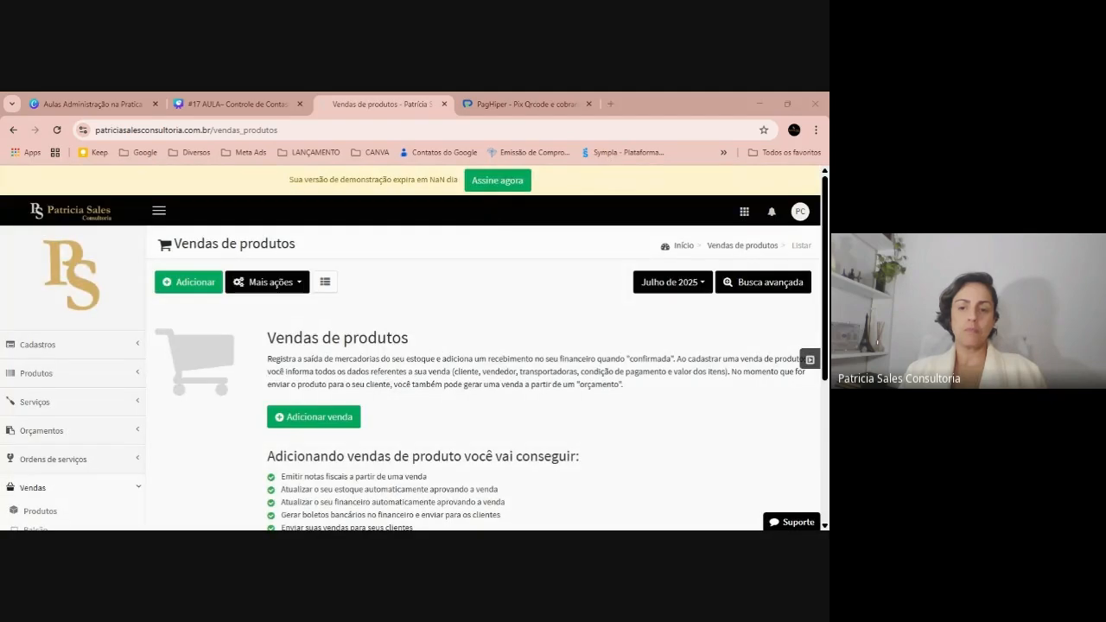
left_click(188, 282)
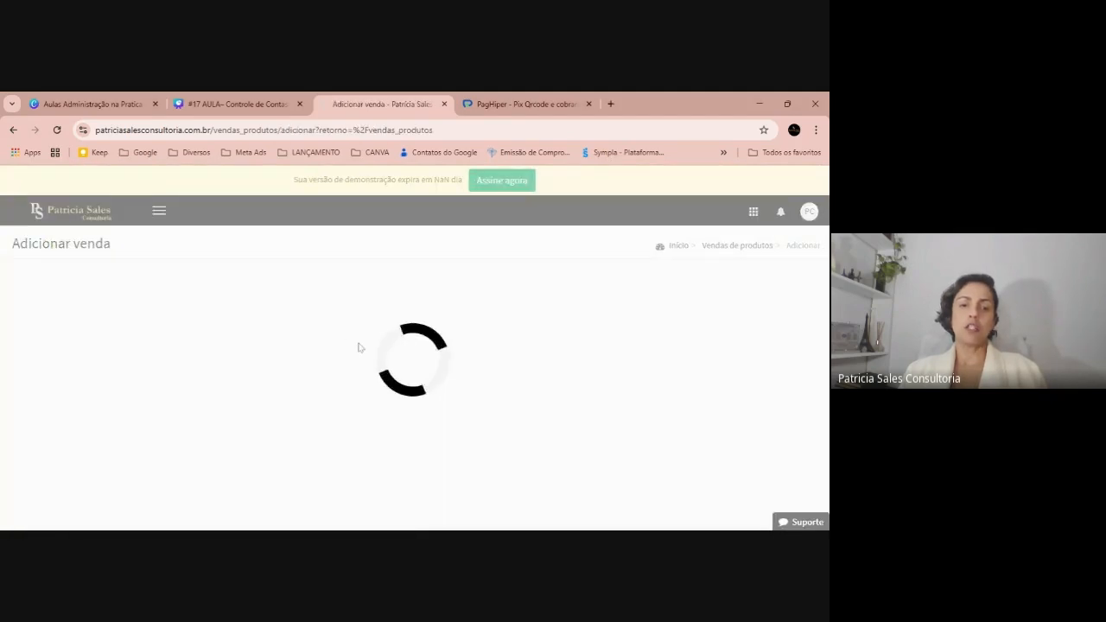
left_click(227, 344)
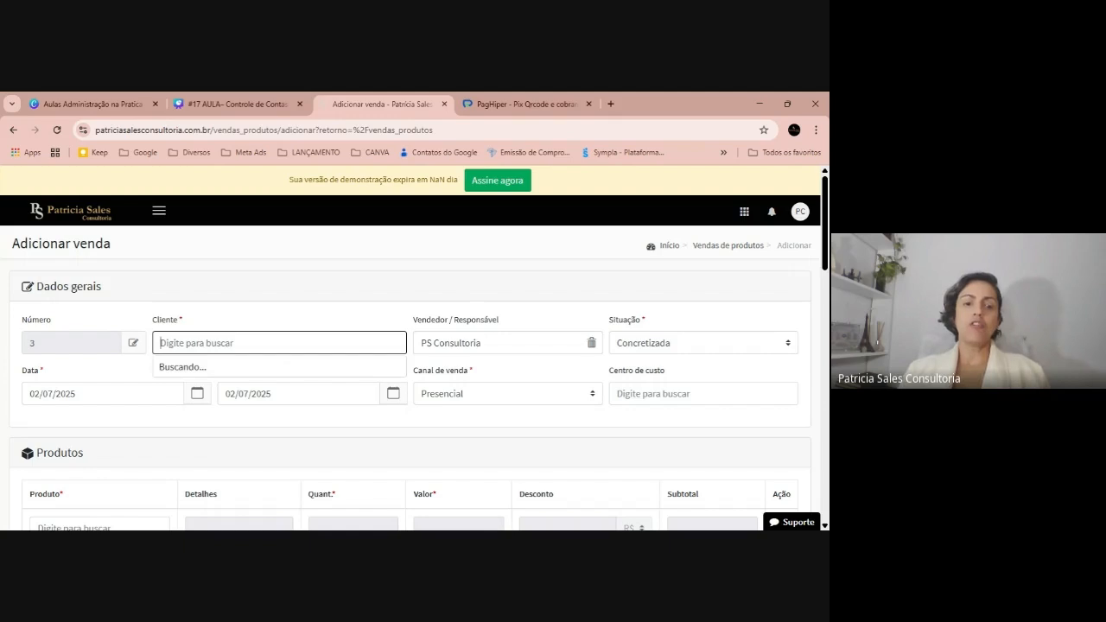
left_click(278, 368)
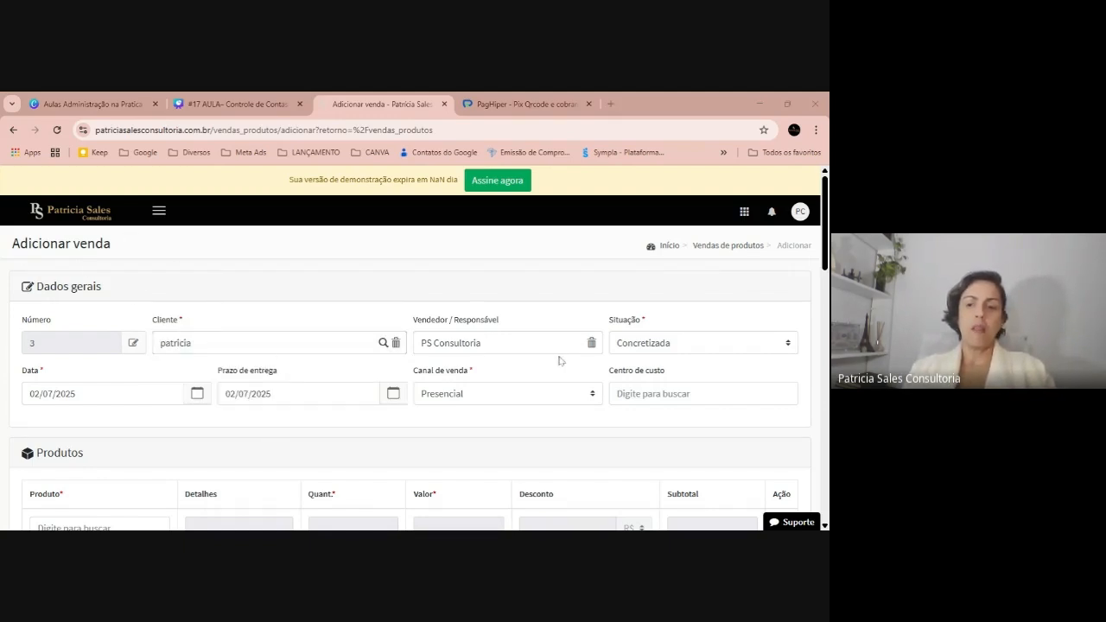
Add the bed-sheet set, make it à vista via Boleto PagHiper, and submit the sale
scroll(559, 360, "down", 2)
left_click(103, 365)
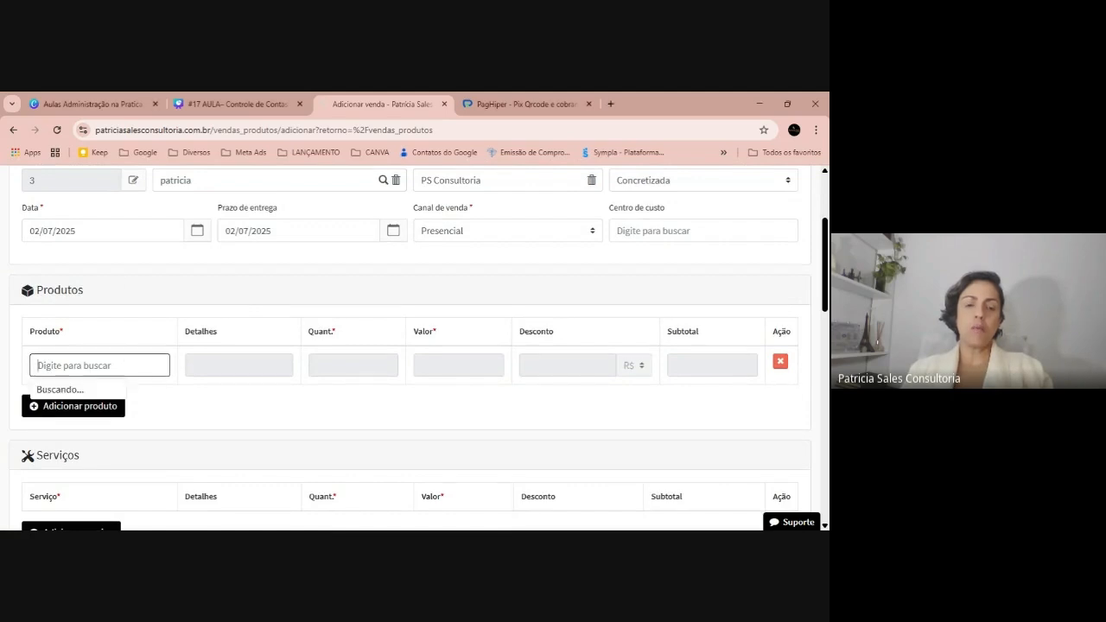
left_click(128, 424)
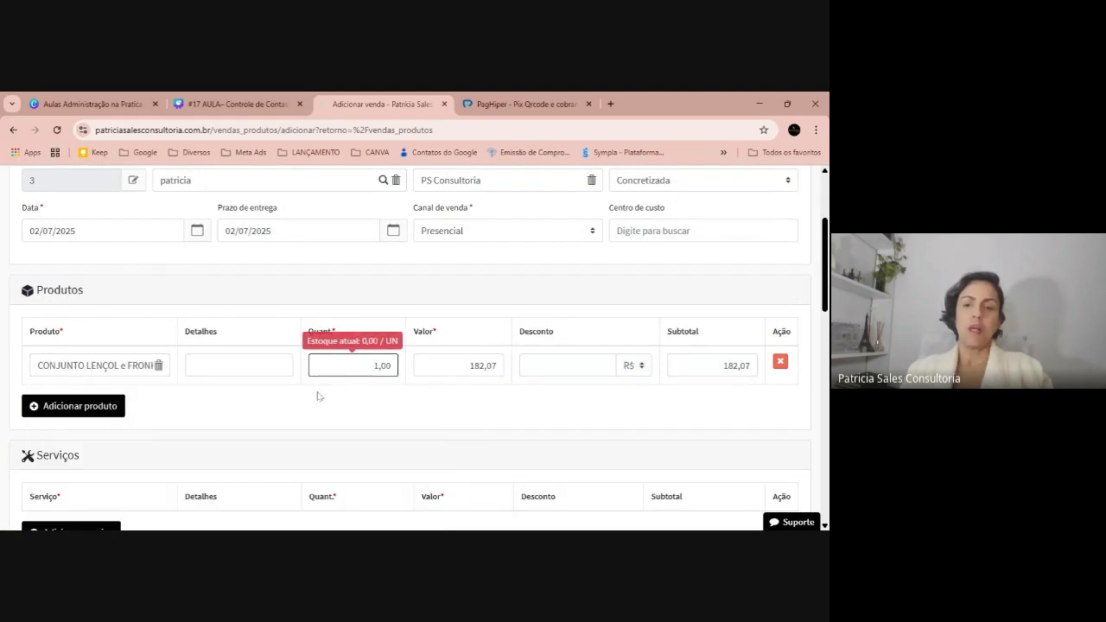
scroll(317, 396, "down", 2)
scroll(318, 395, "down", 3)
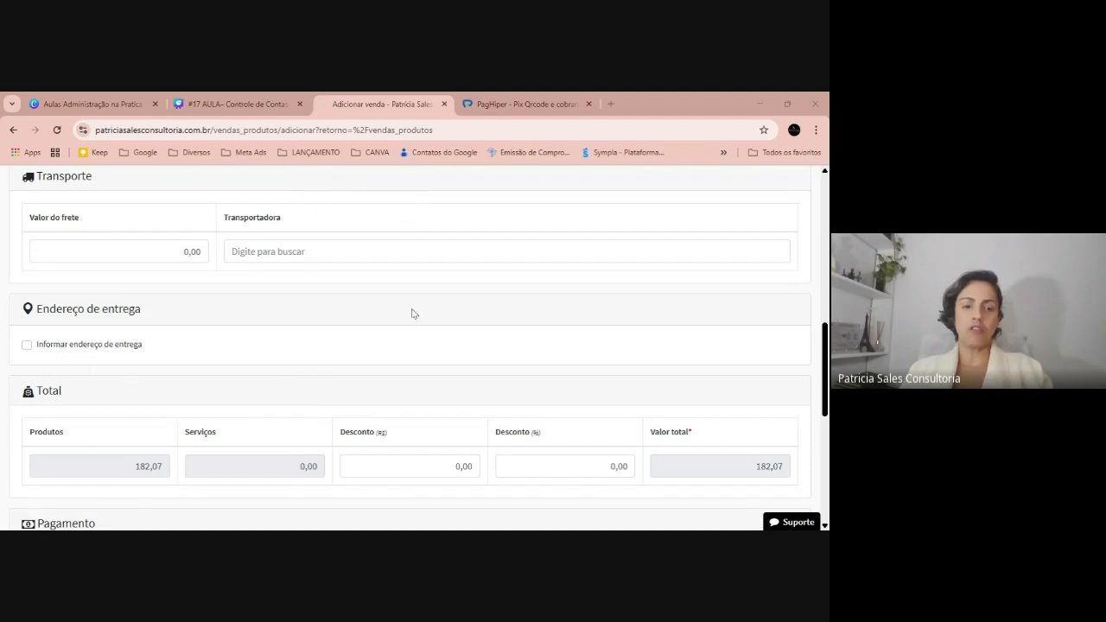
scroll(413, 313, "down", 3)
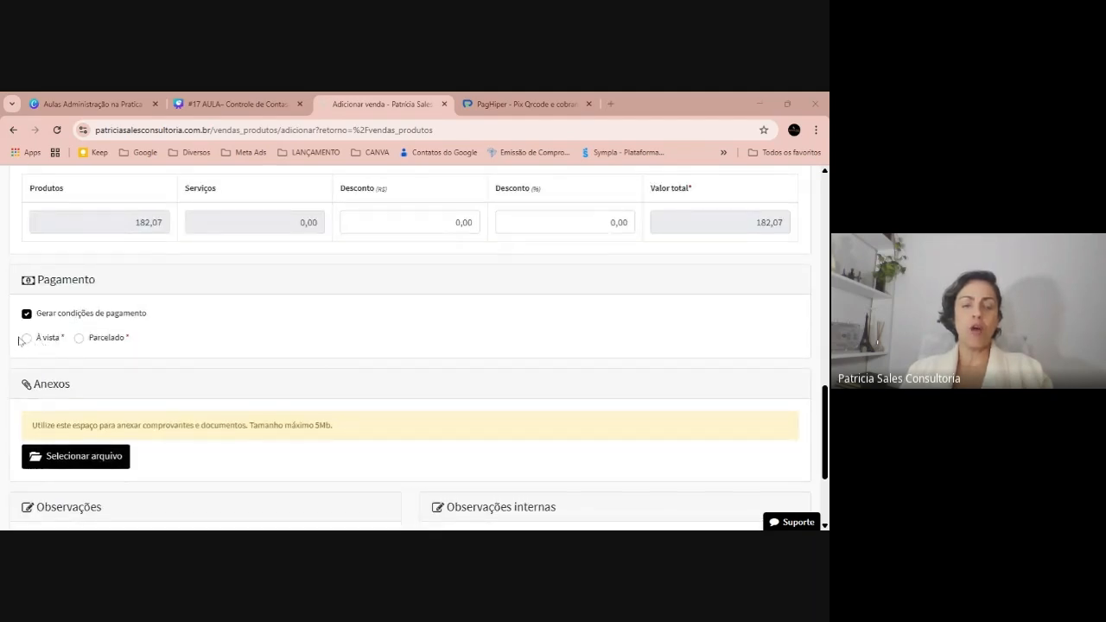
left_click(26, 338)
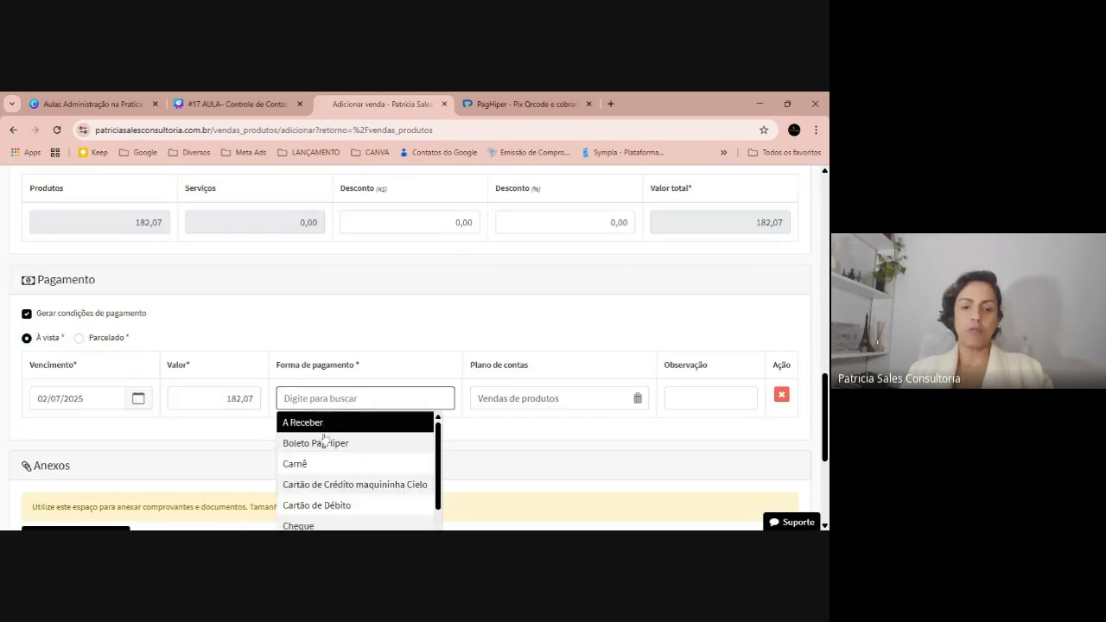
left_click(324, 443)
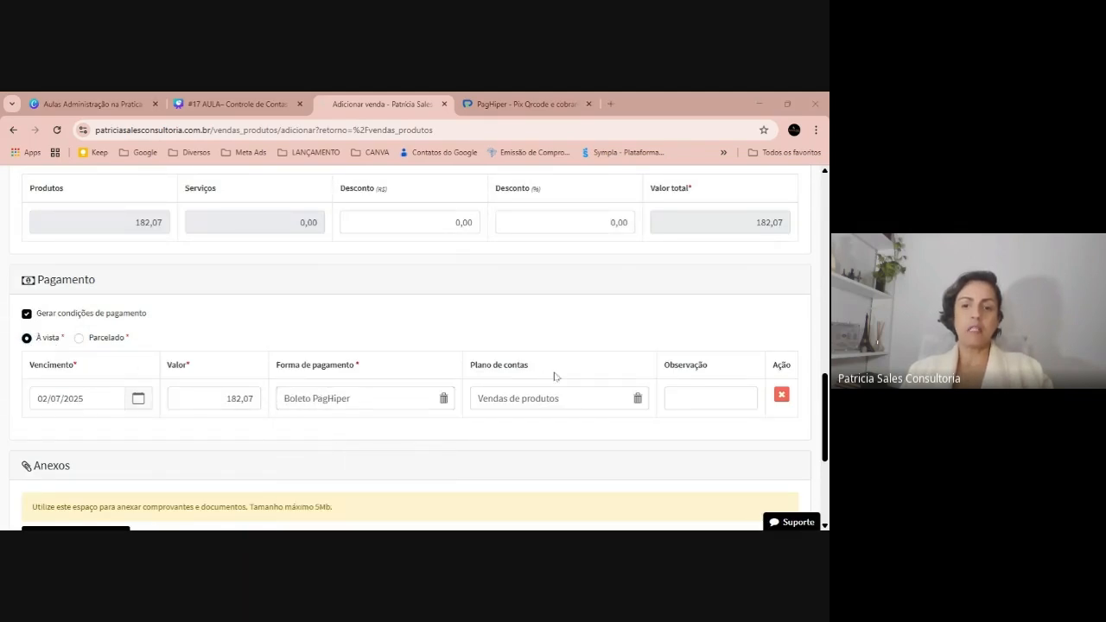
scroll(90, 337, "down", 3)
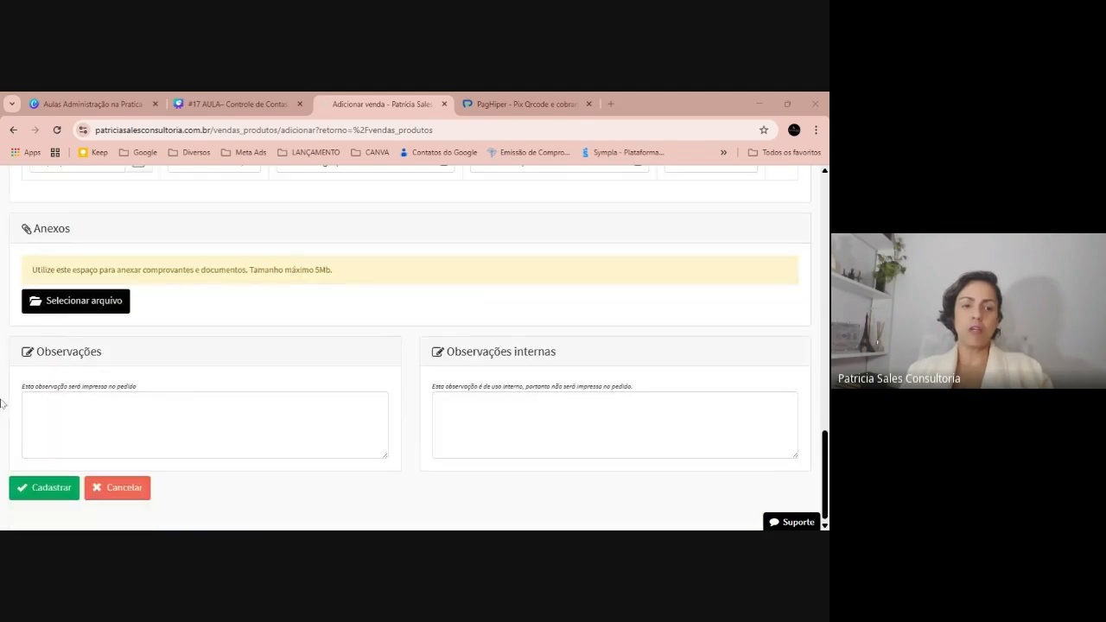
left_click(24, 488)
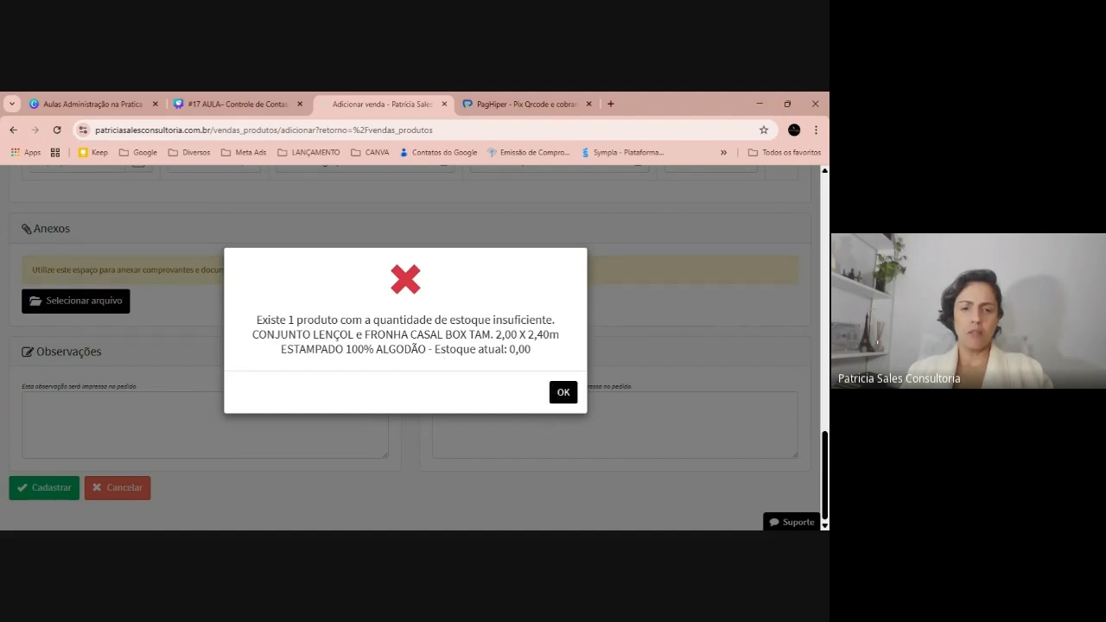
Dismiss the insufficient-stock warning and go back to the home dashboard, leaving the sale unsaved
left_click(555, 390)
scroll(336, 303, "up", 5)
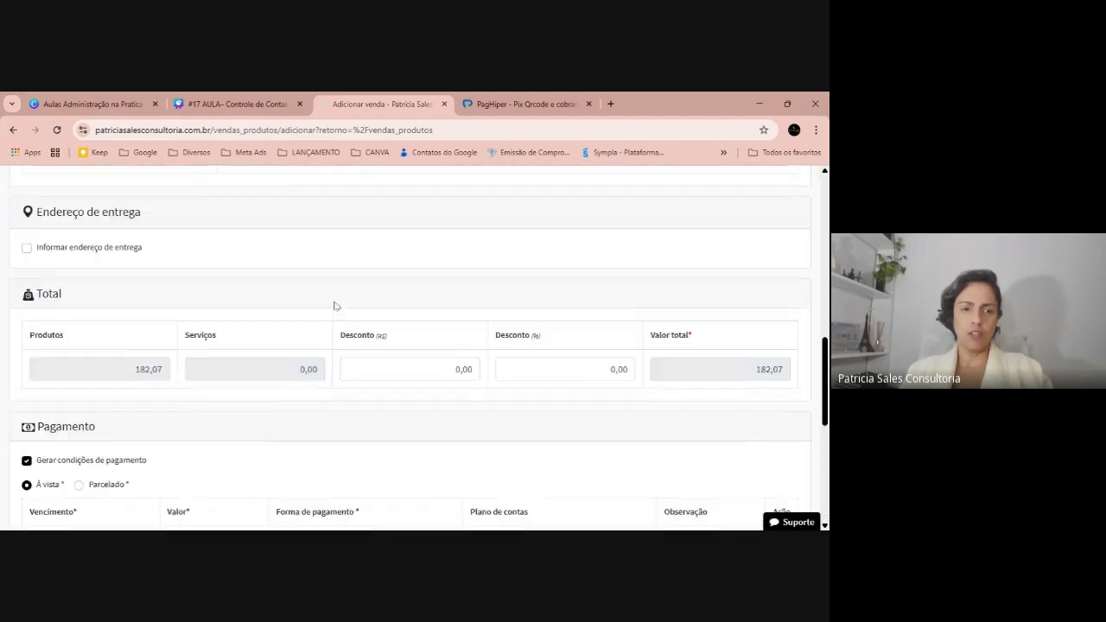
scroll(330, 303, "up", 3)
scroll(222, 338, "down", 4)
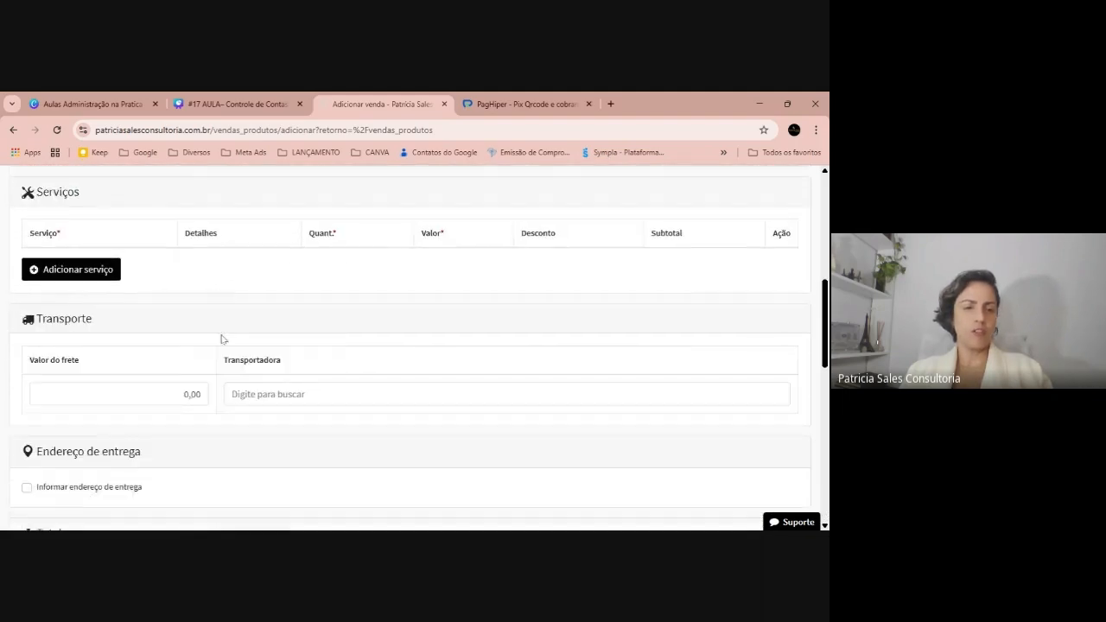
scroll(209, 329, "up", 10)
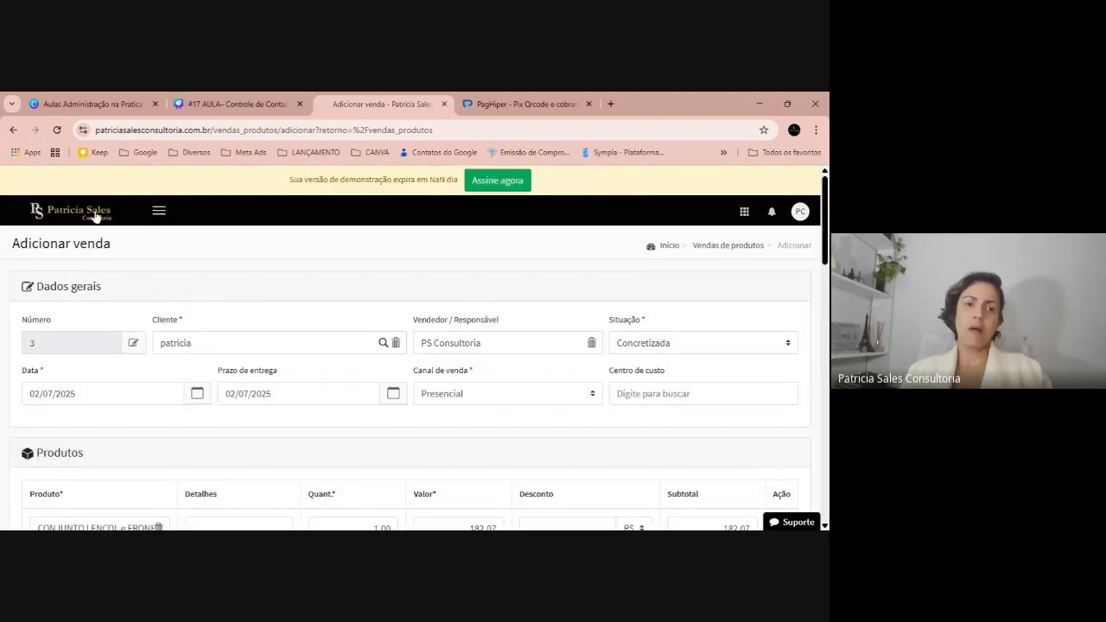
left_click(94, 214)
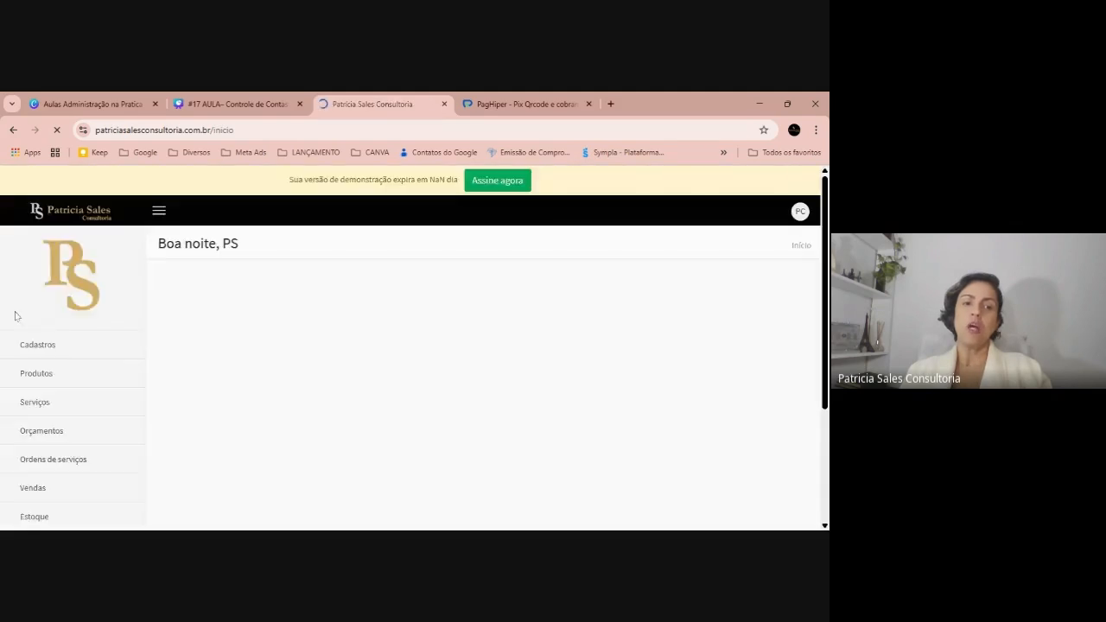
scroll(12, 316, "down", 3)
scroll(54, 475, "down", 4)
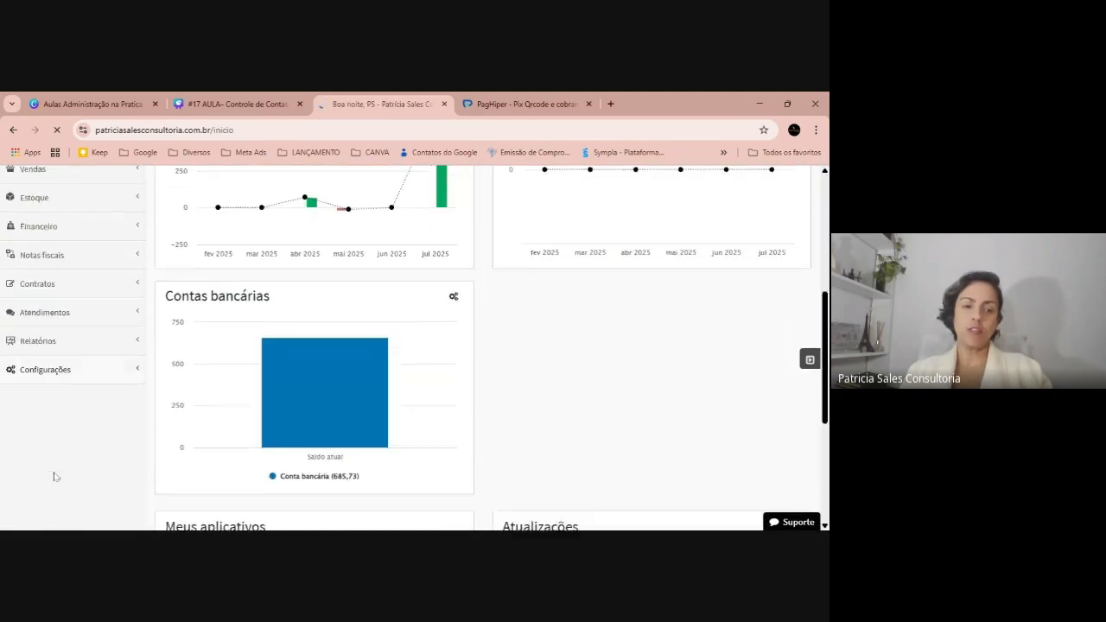
In general settings, set 'Produto sem estoque' to 'Permitir vender' and save
left_click(49, 355)
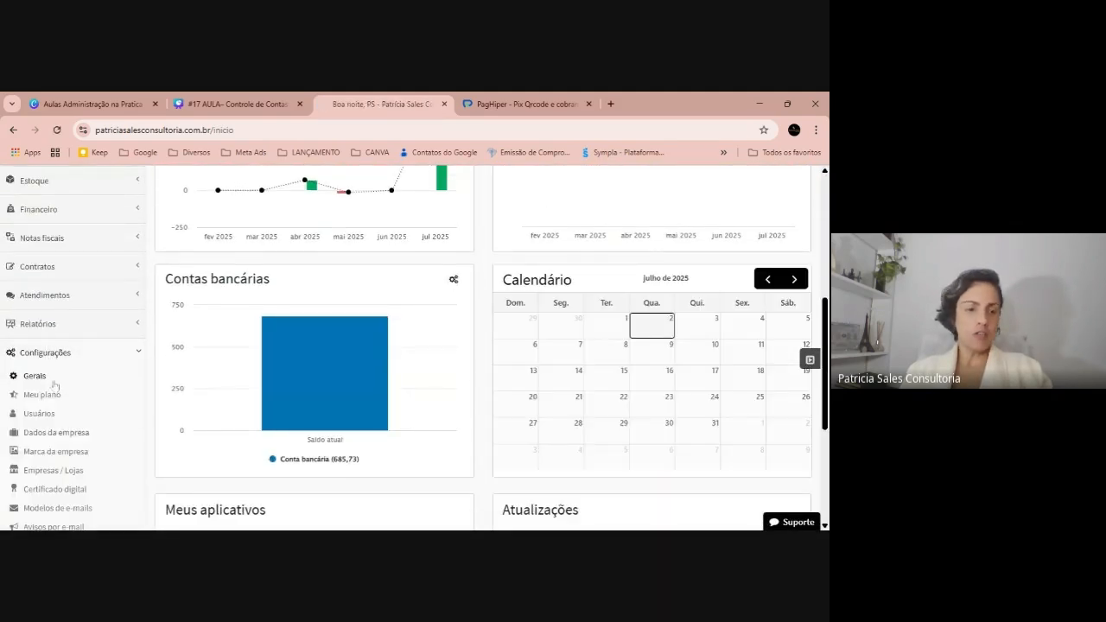
left_click(47, 377)
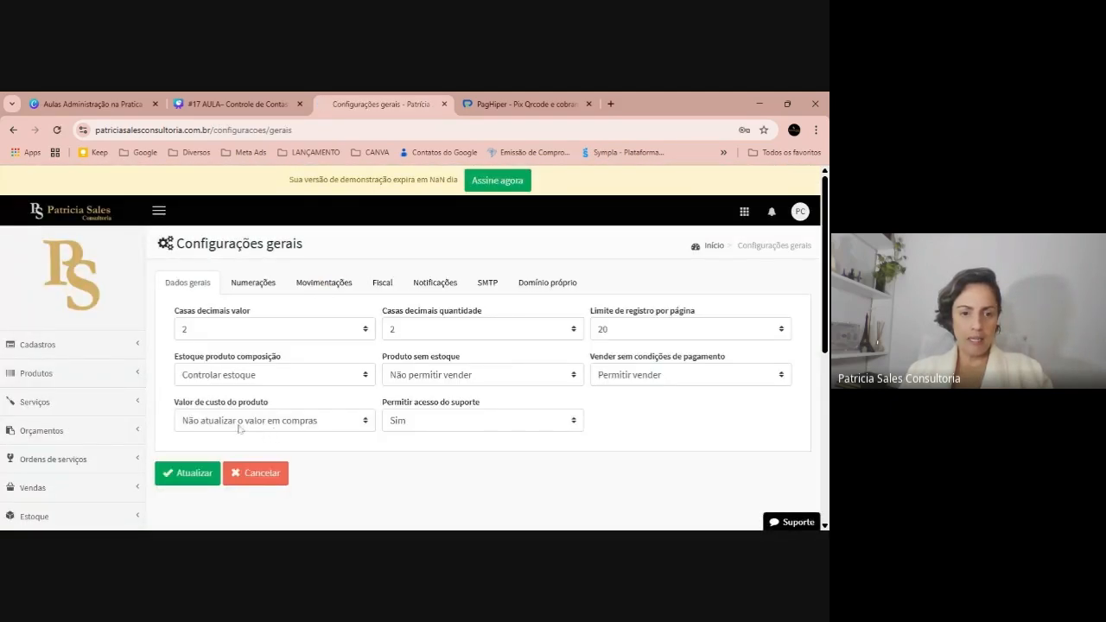
left_click(464, 375)
key("Up")
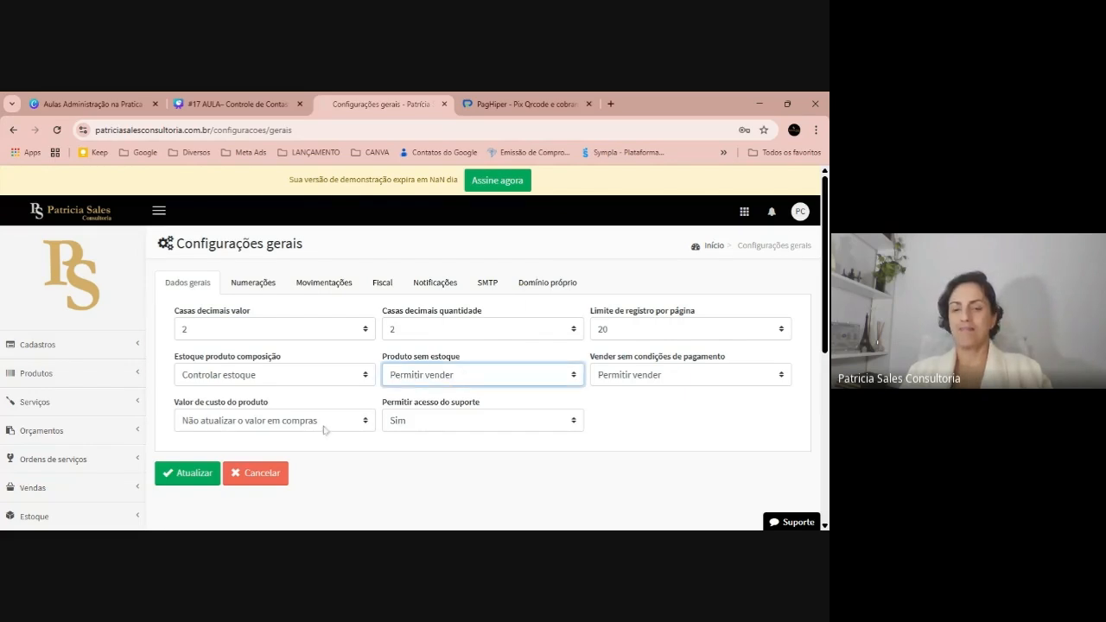
left_click(190, 473)
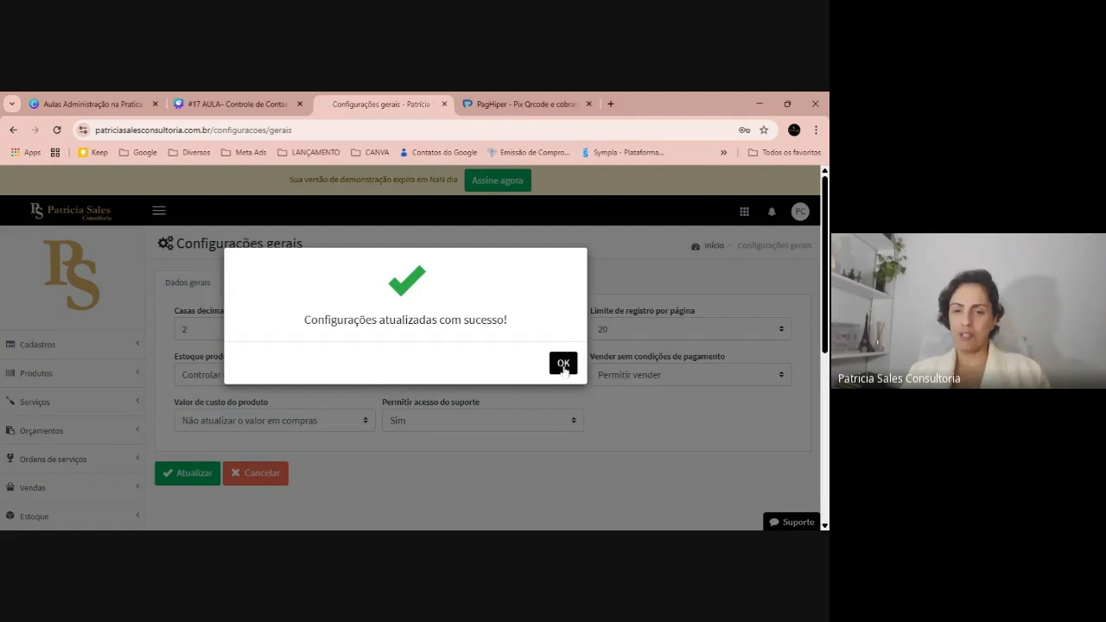
left_click(563, 365)
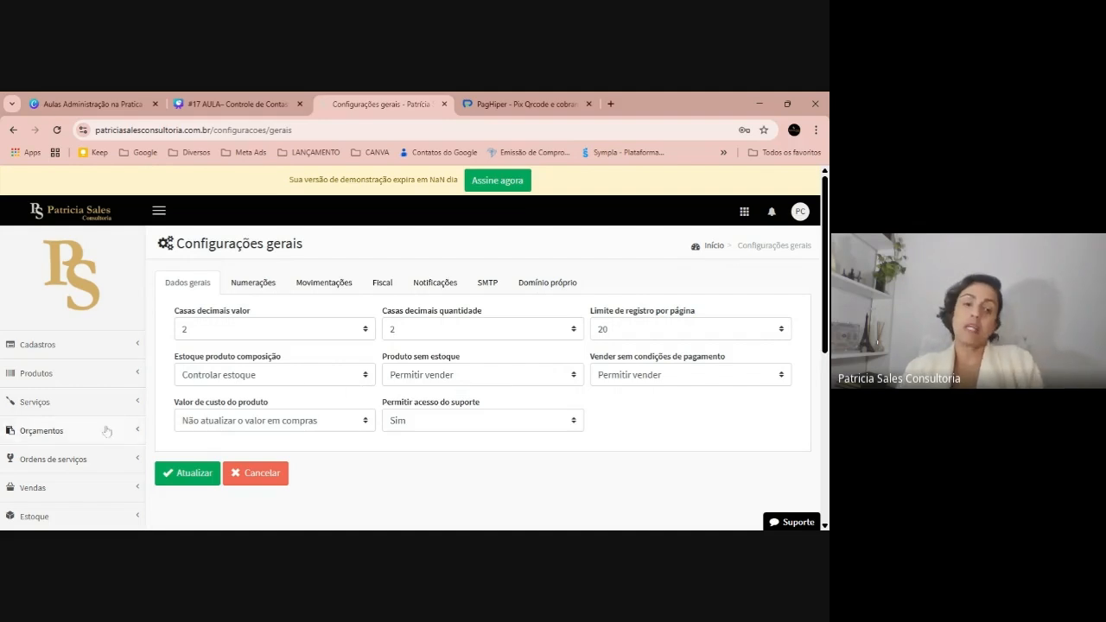
Open the Vendas > Produtos sales list
scroll(81, 440, "down", 2)
left_click(84, 335)
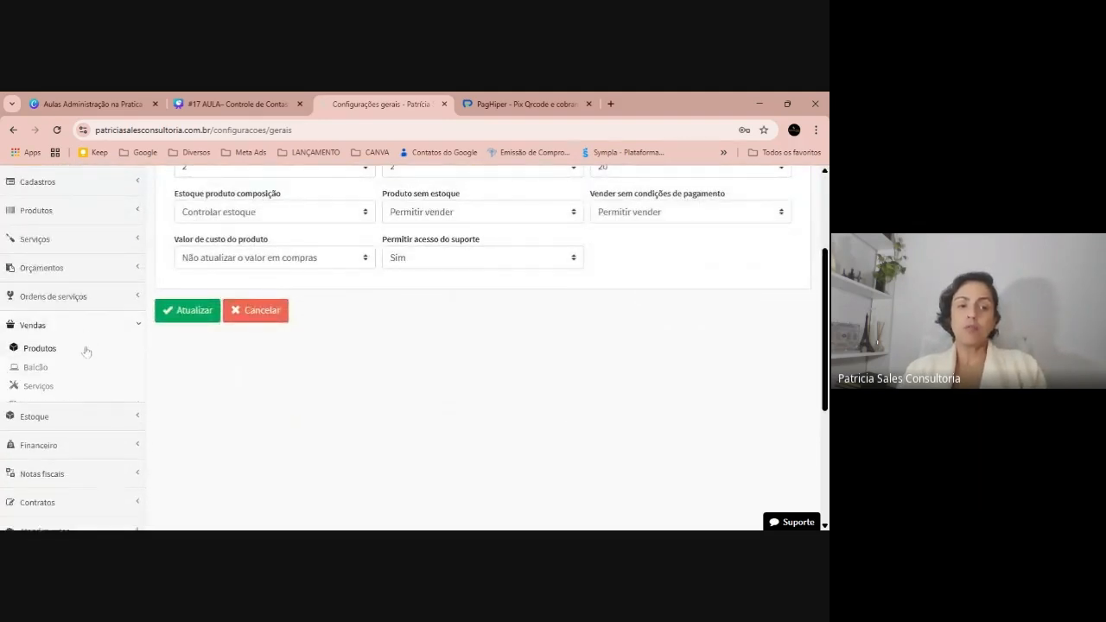
left_click(39, 350)
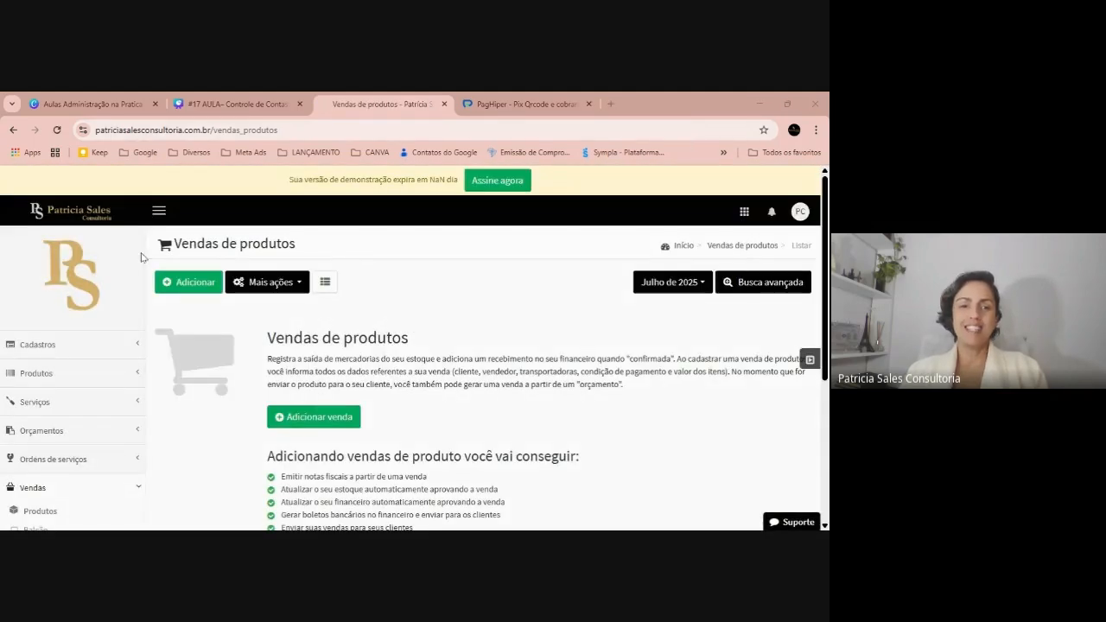
Start a new product sale with the client and the bed-sheet set
left_click(188, 281)
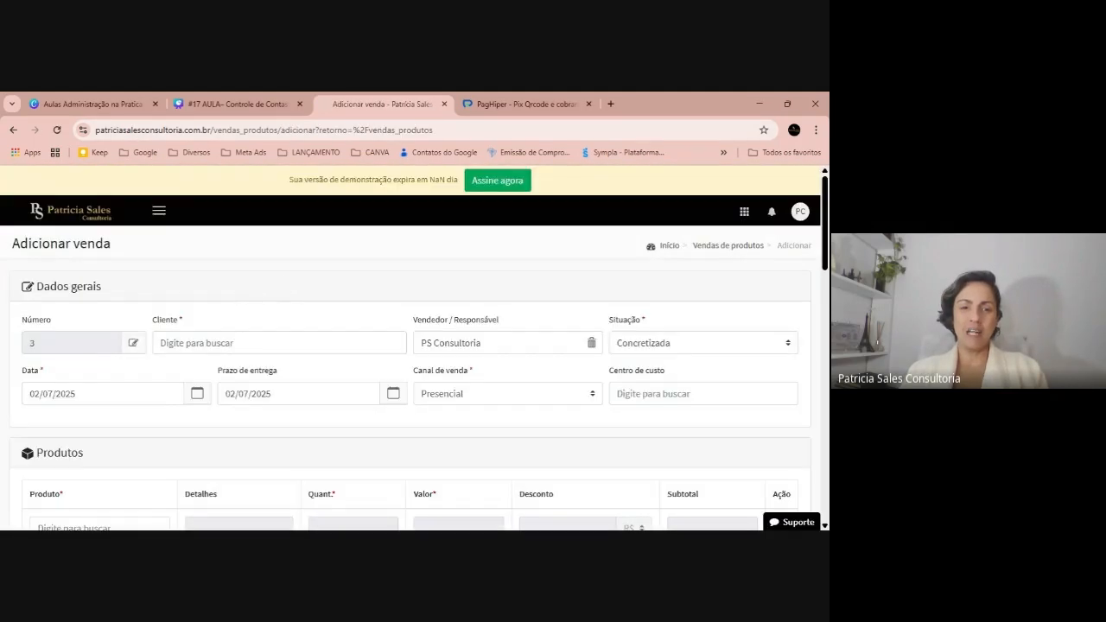
left_click(228, 343)
left_click(227, 370)
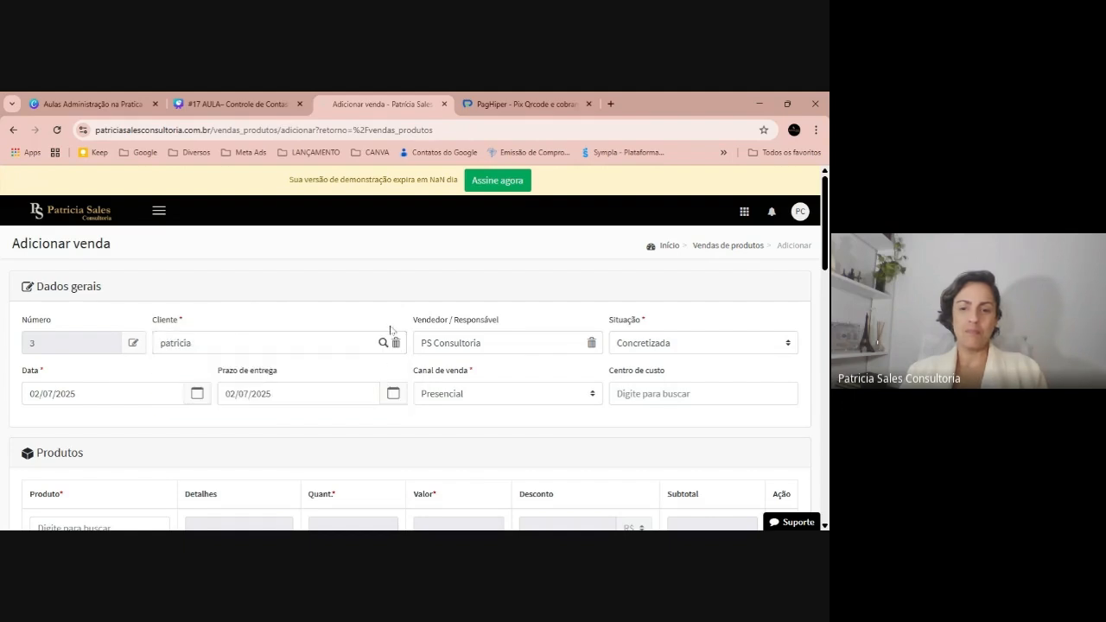
scroll(390, 329, "down", 1)
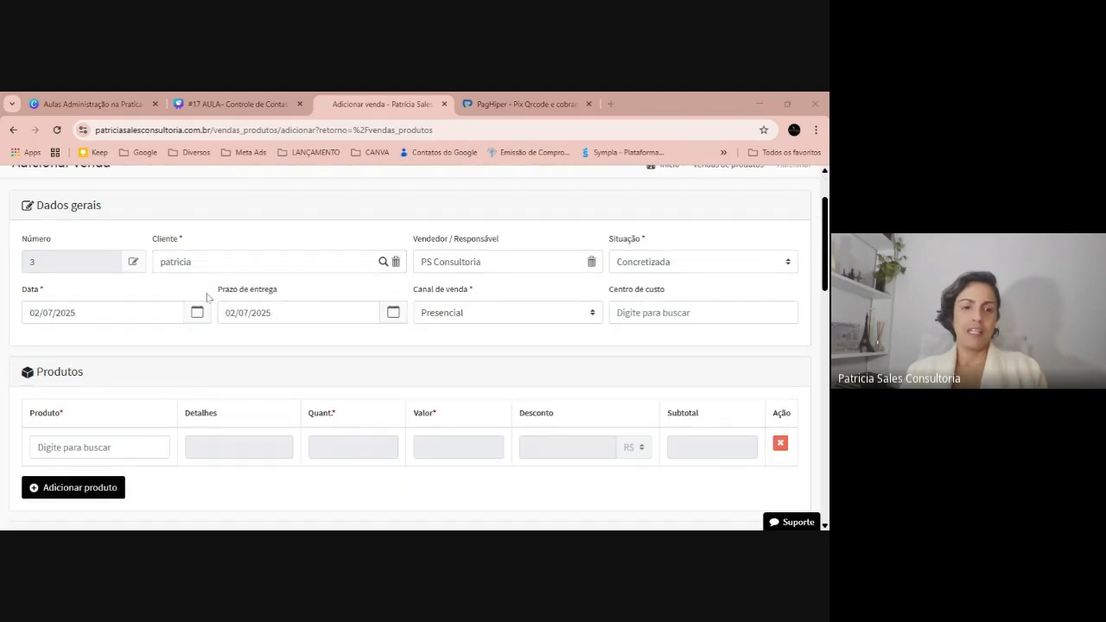
left_click(104, 447)
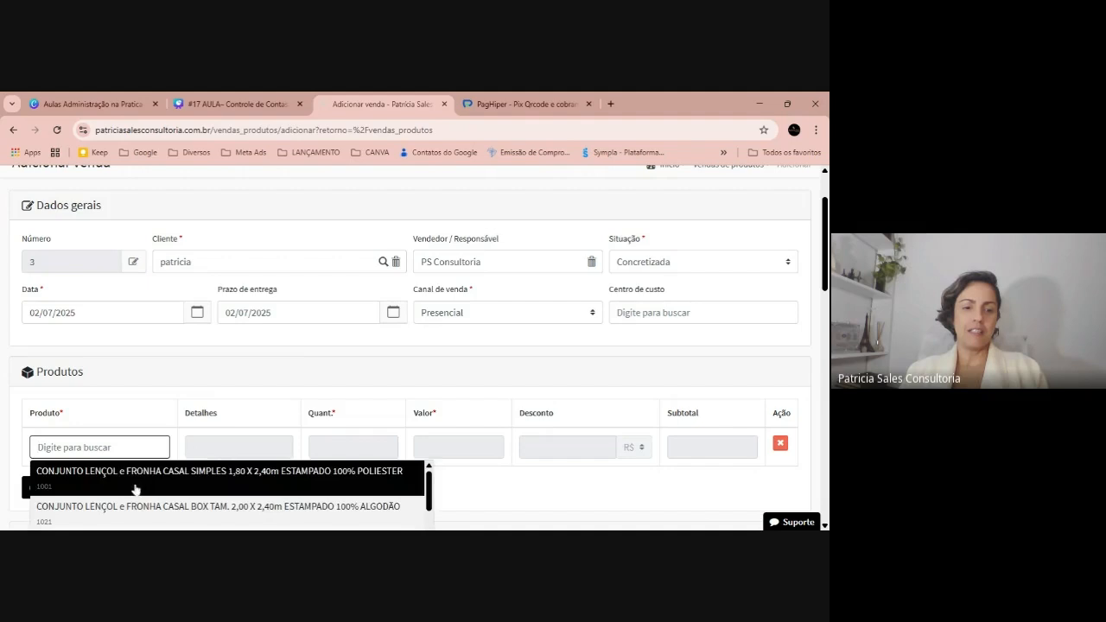
left_click(134, 490)
scroll(358, 345, "down", 5)
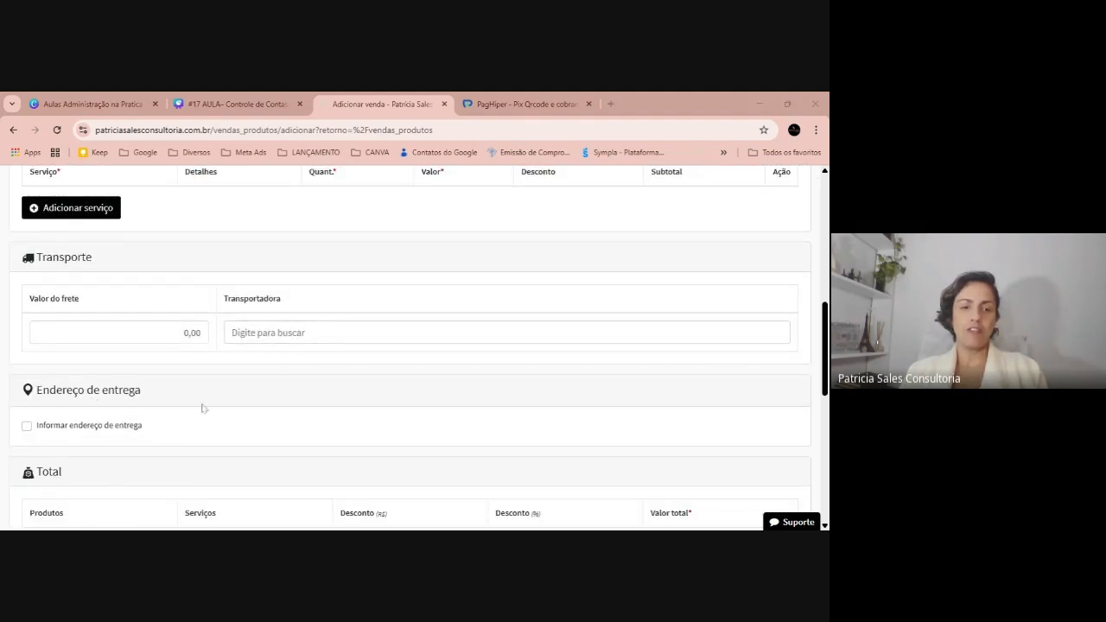
scroll(212, 356, "down", 3)
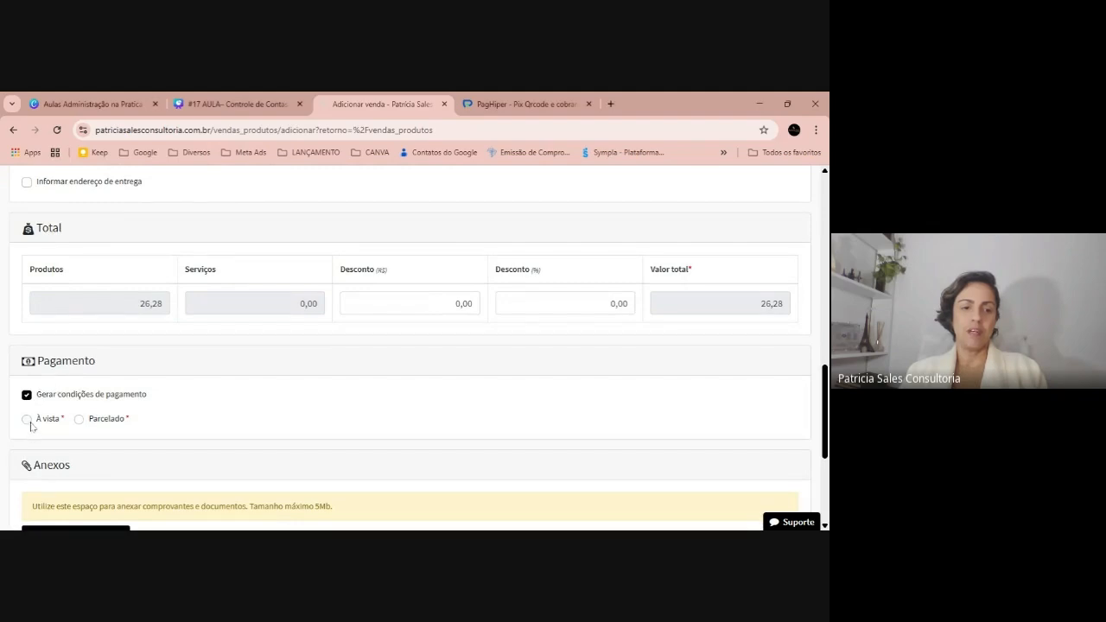
Make the sale à vista via Boleto PagHiper and register it as sale nº 3
left_click(28, 419)
scroll(466, 363, "down", 2)
left_click(354, 317)
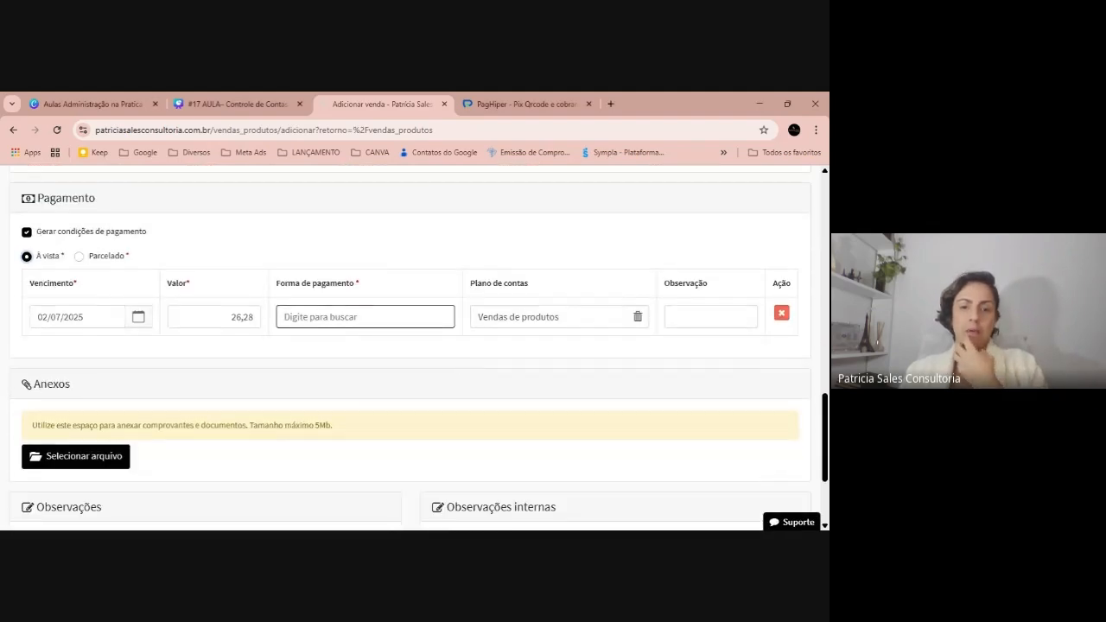
left_click(333, 361)
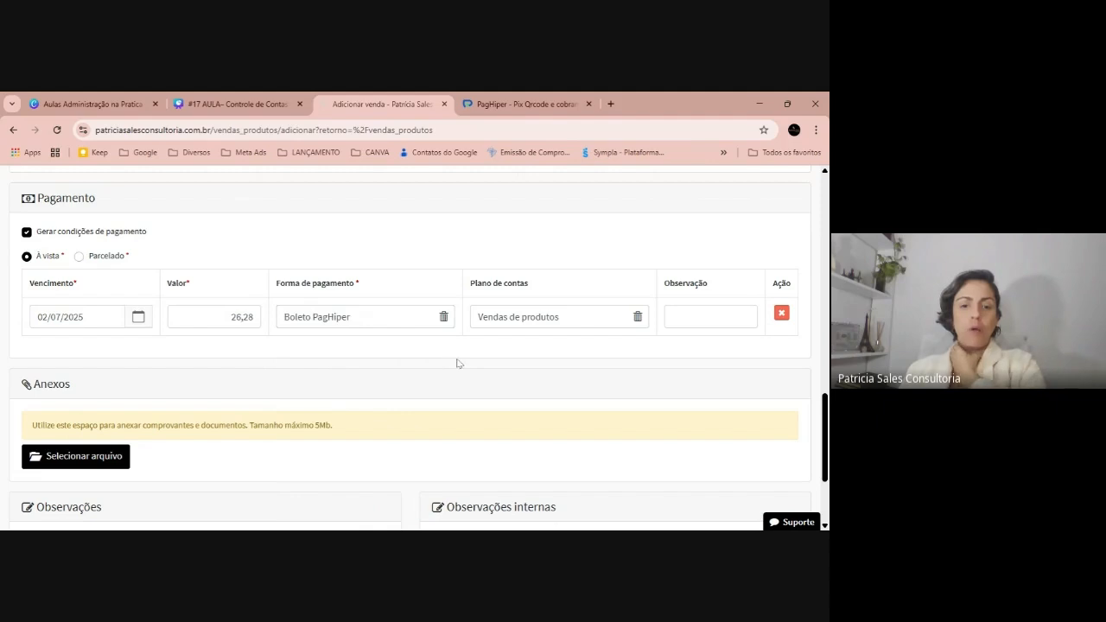
scroll(244, 388, "down", 2)
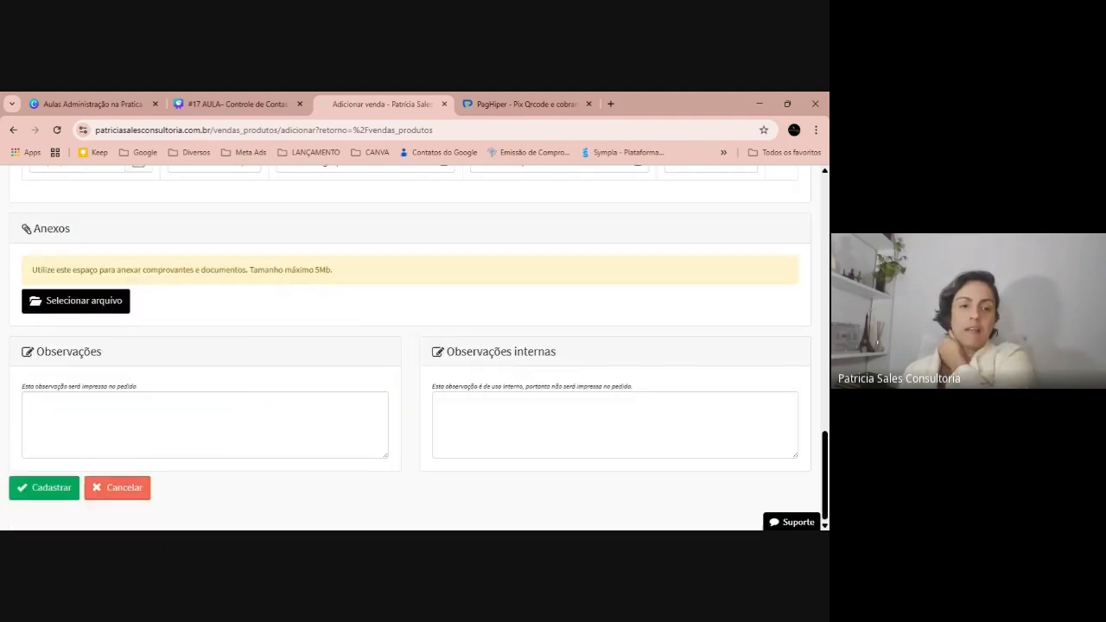
left_click(50, 487)
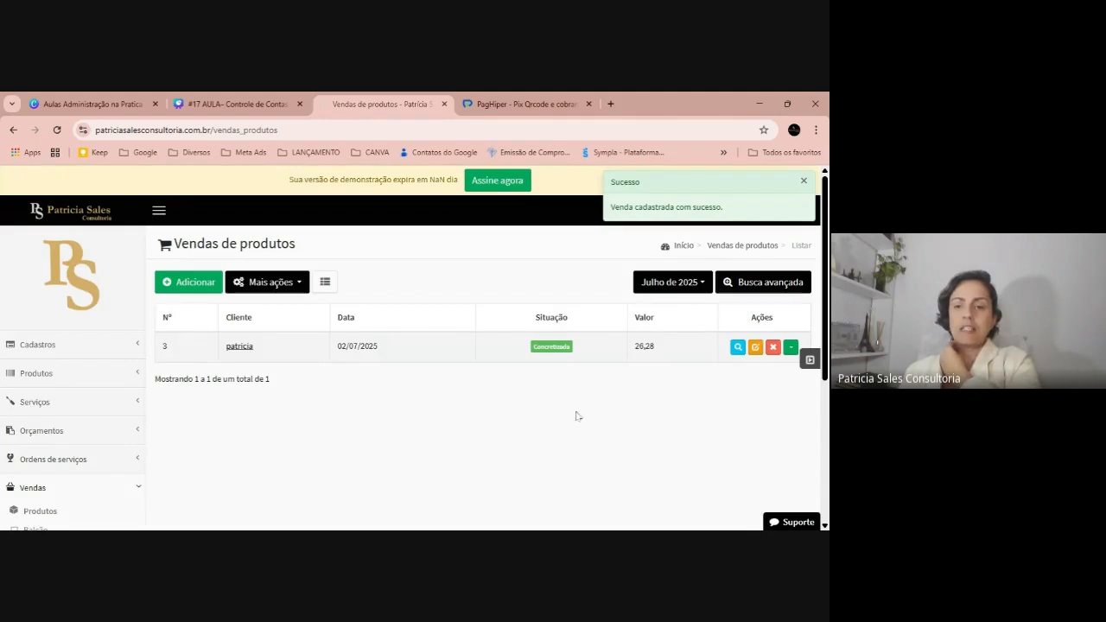
left_click(790, 348)
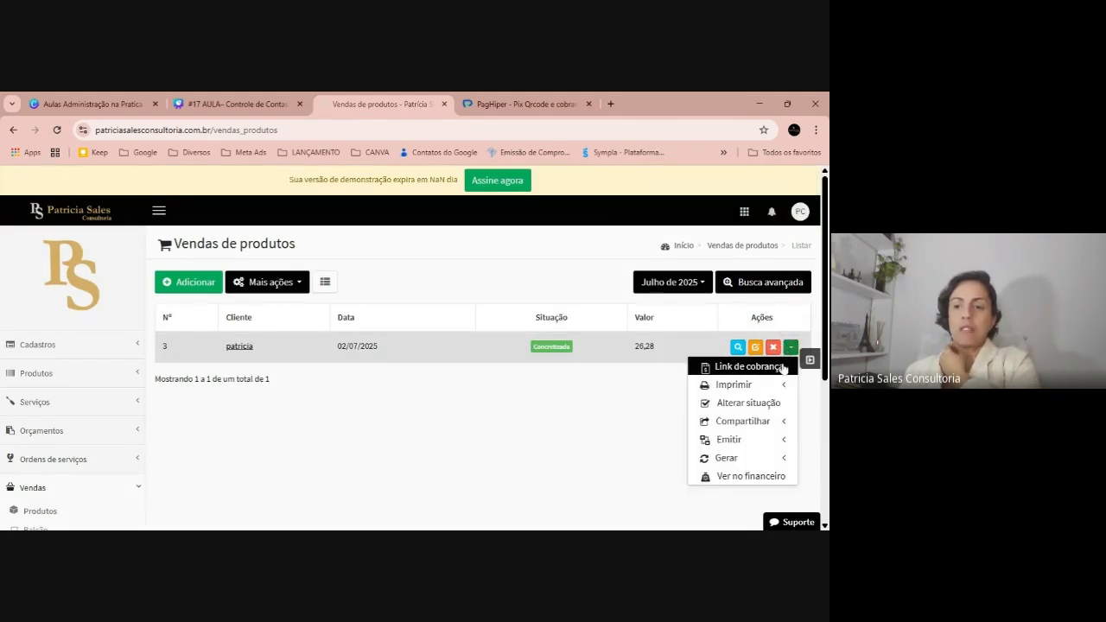
Open sale 3's charge link, then view its 26,28 receivable in Contas a receber
left_click(748, 366)
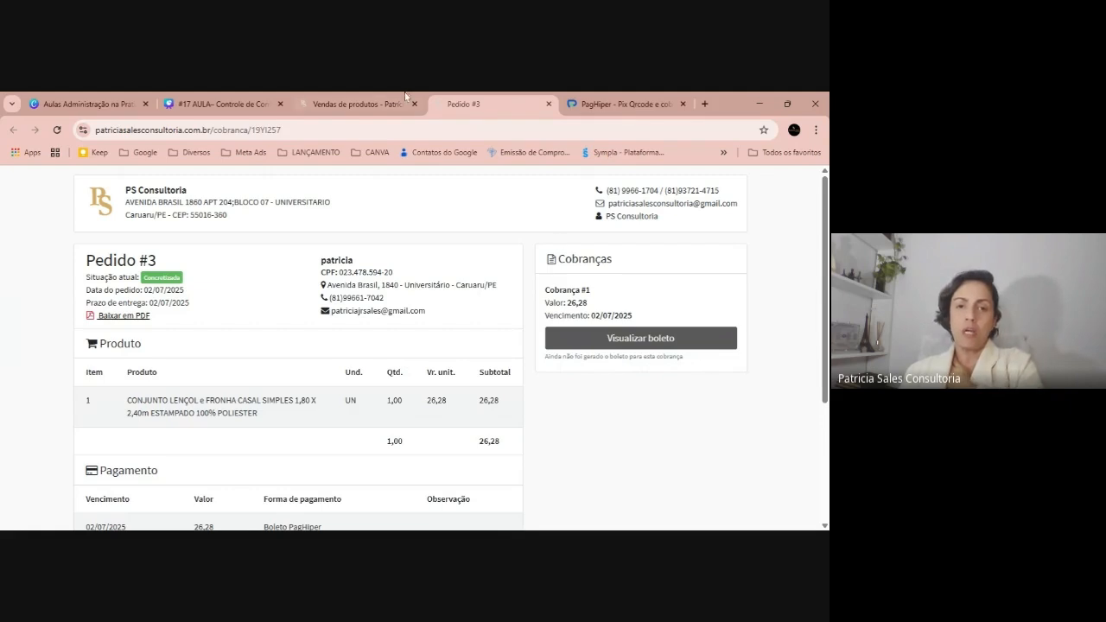
left_click(359, 104)
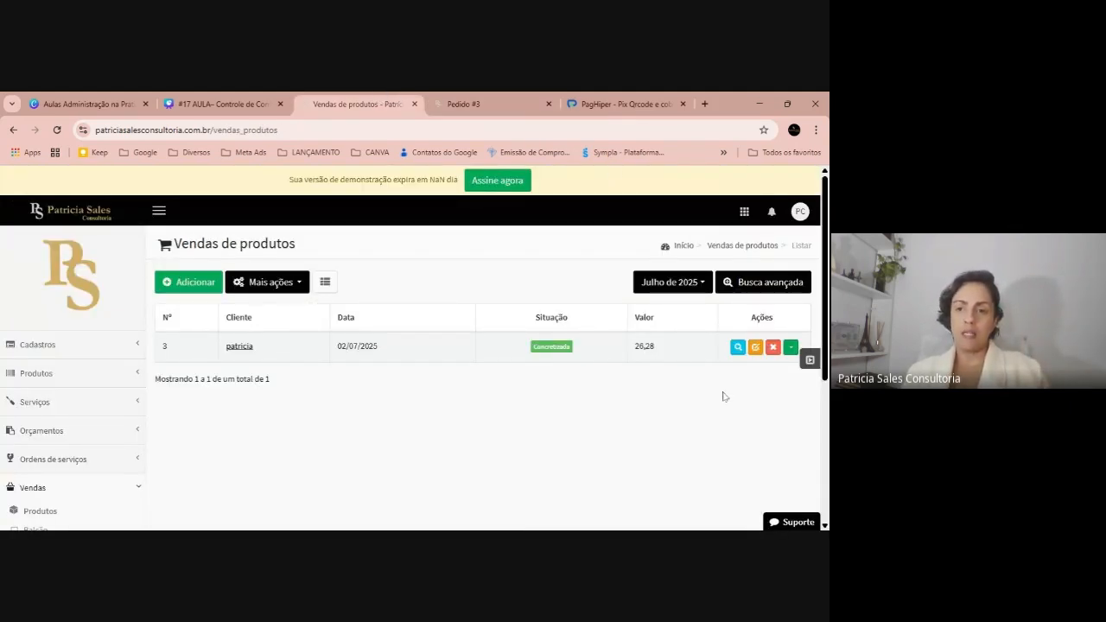
left_click(790, 347)
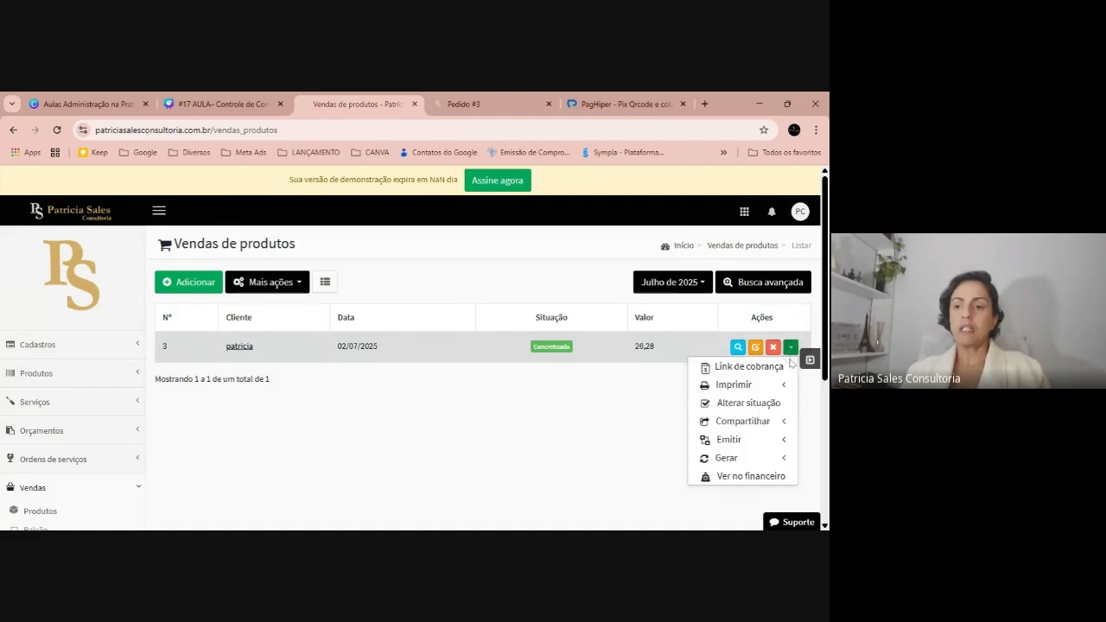
left_click(762, 477)
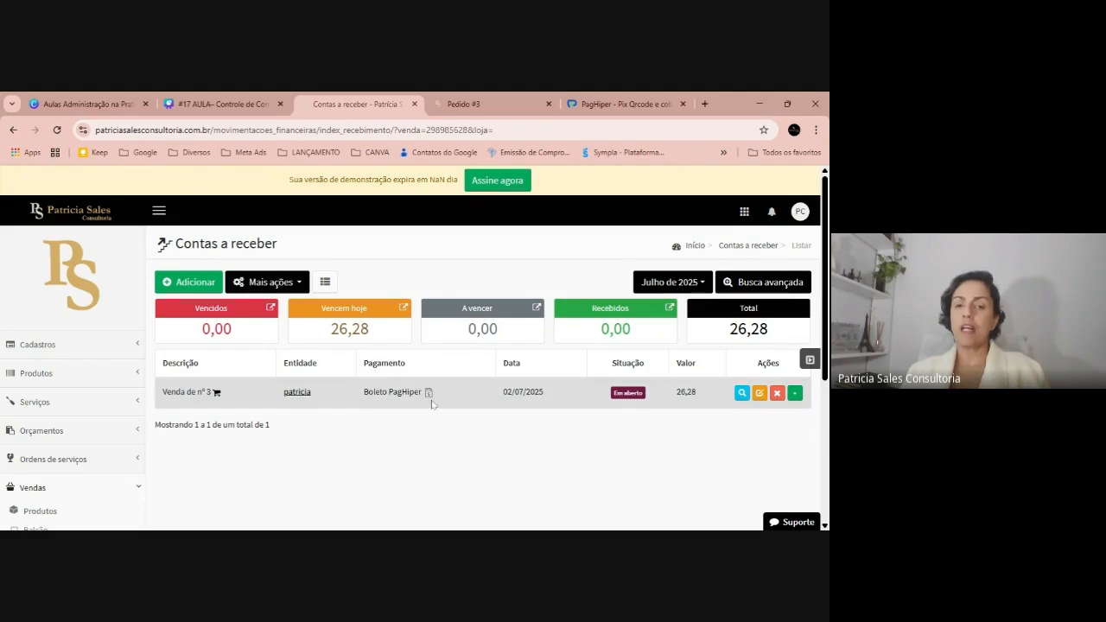
Try generating sale 3's PagHiper boleto, confirm, and dismiss the resulting apiKey error
left_click(428, 393)
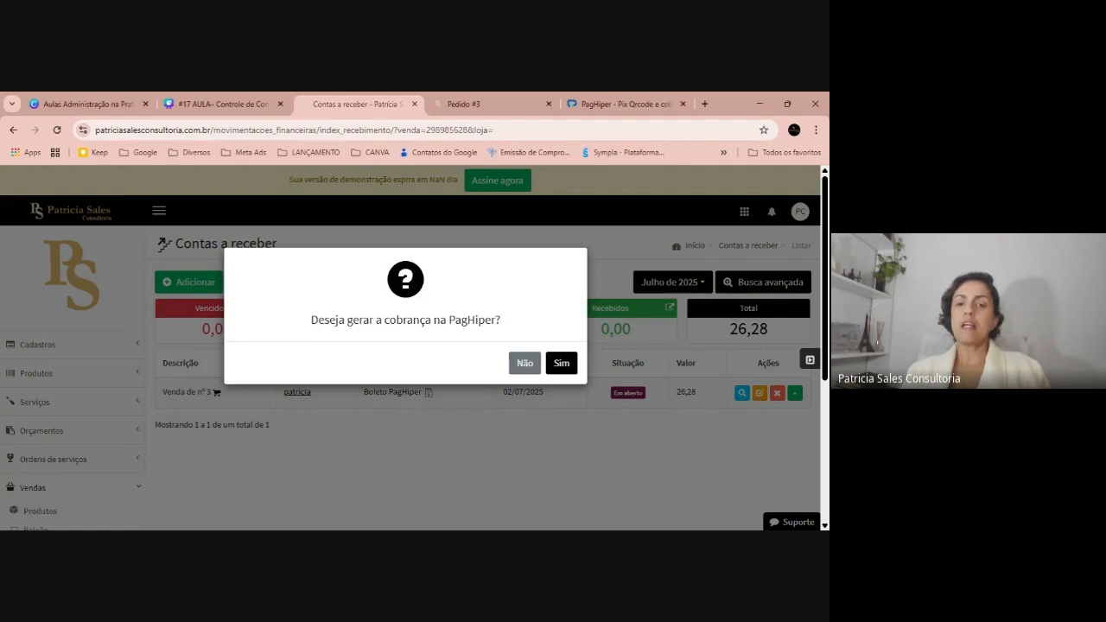
left_click(561, 363)
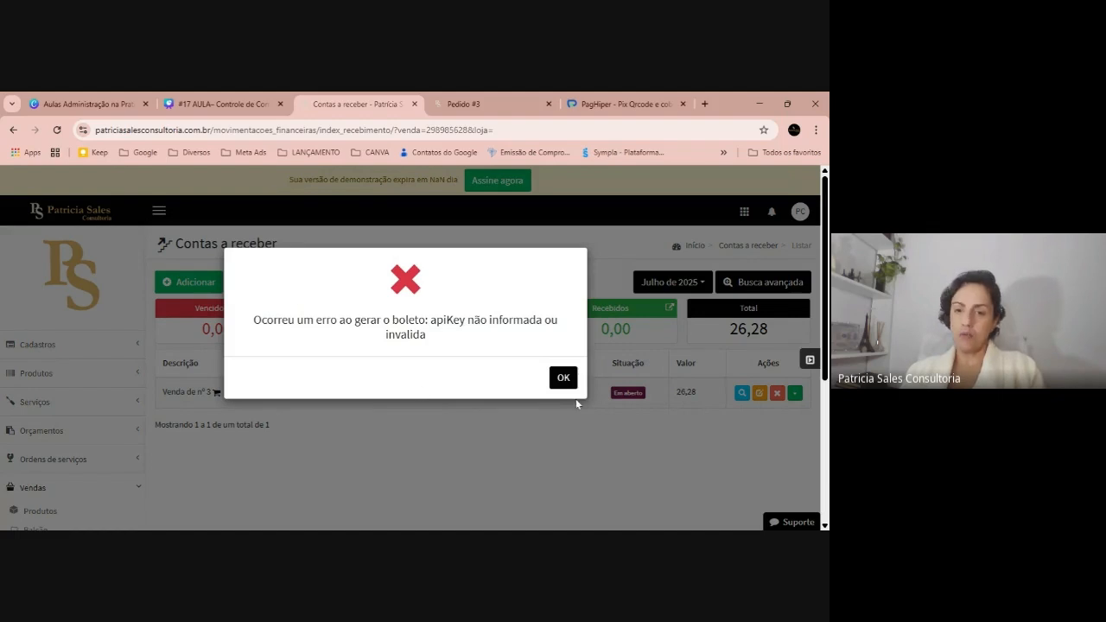
left_click(562, 379)
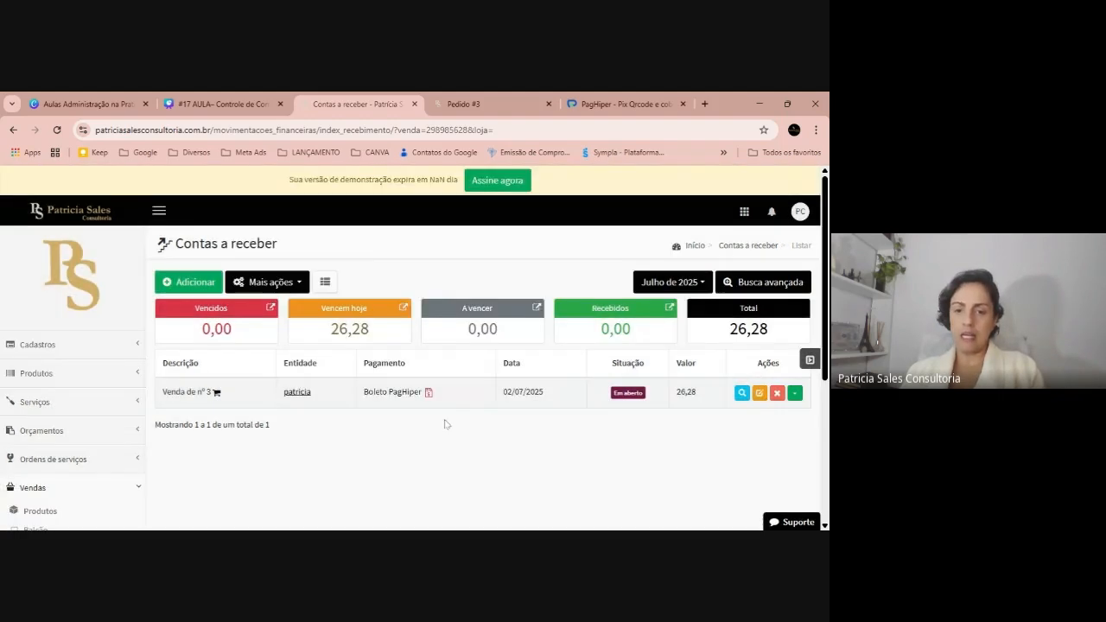
mouse_move(427, 393)
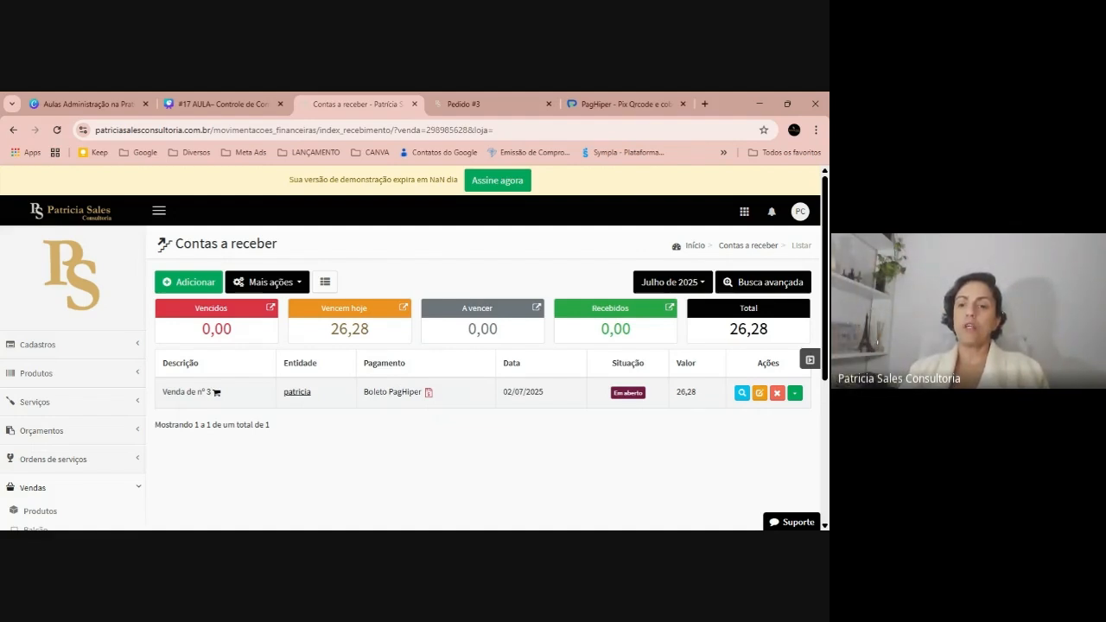
left_click(796, 393)
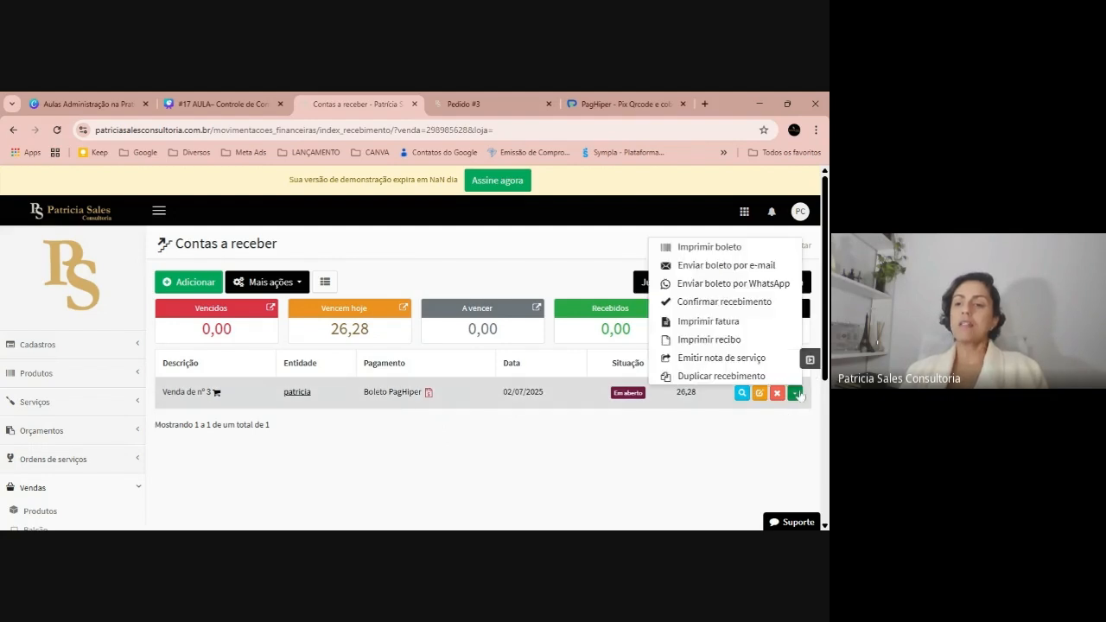
Try printing sale nº 3's boleto, which shows the apiKey error, then return to Contas a receber
left_click(752, 248)
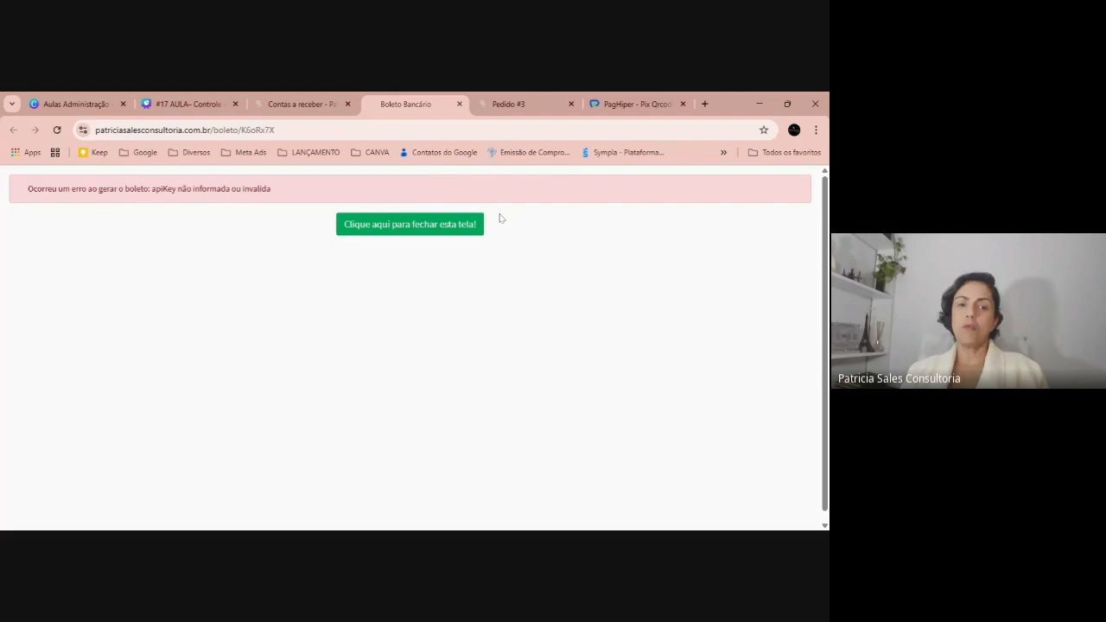
left_click(311, 103)
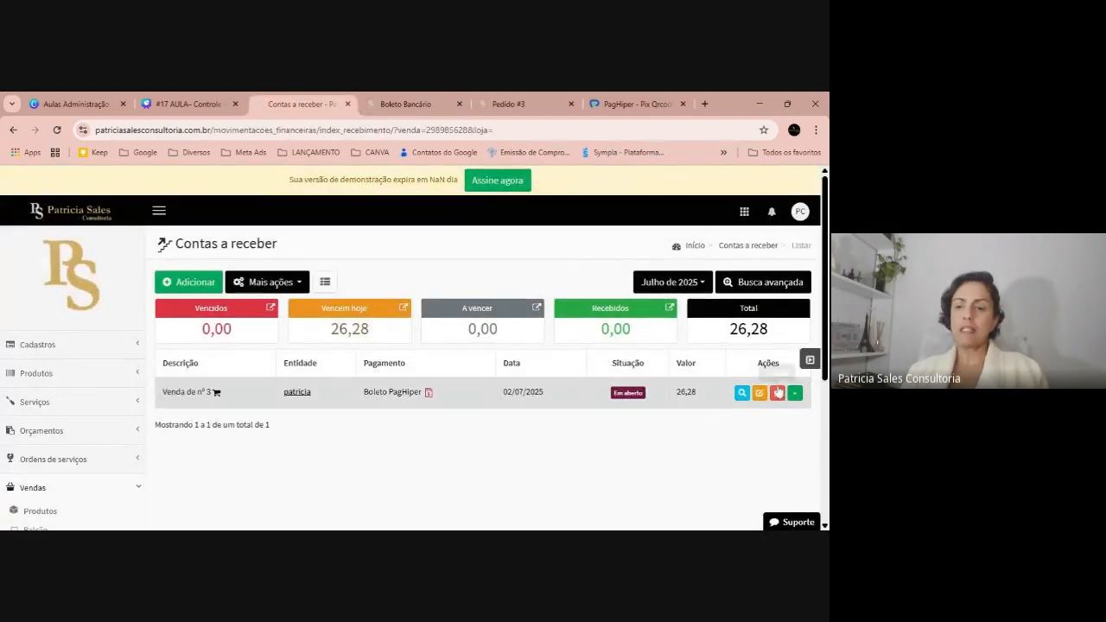
left_click(795, 394)
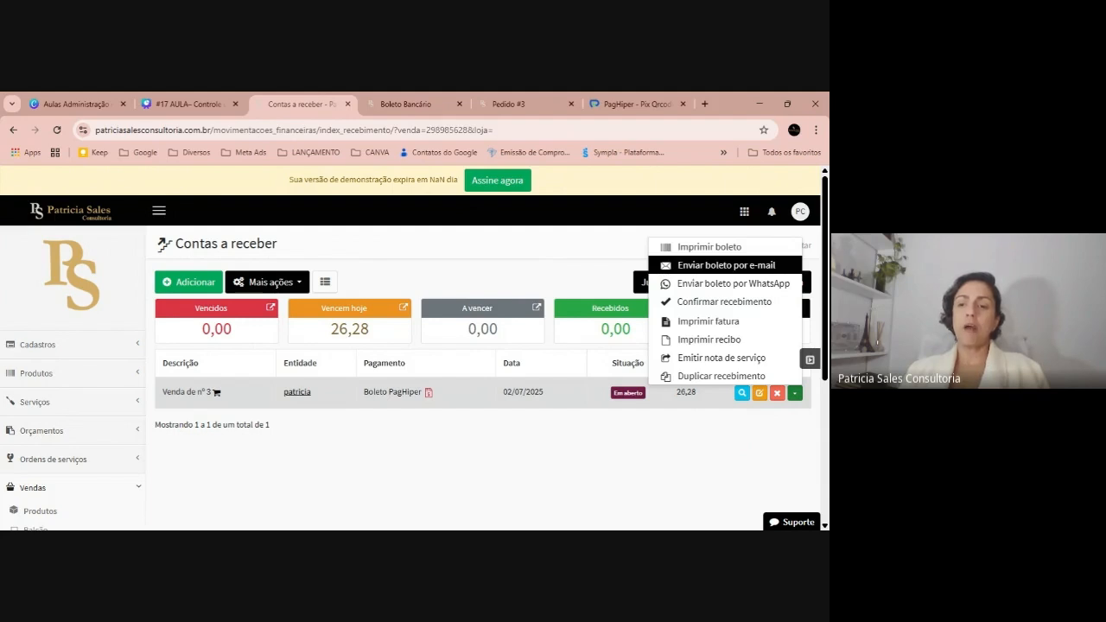
Prepare the WhatsApp message with sale nº 3's boleto link, select the link, and close it unsent
left_click(765, 283)
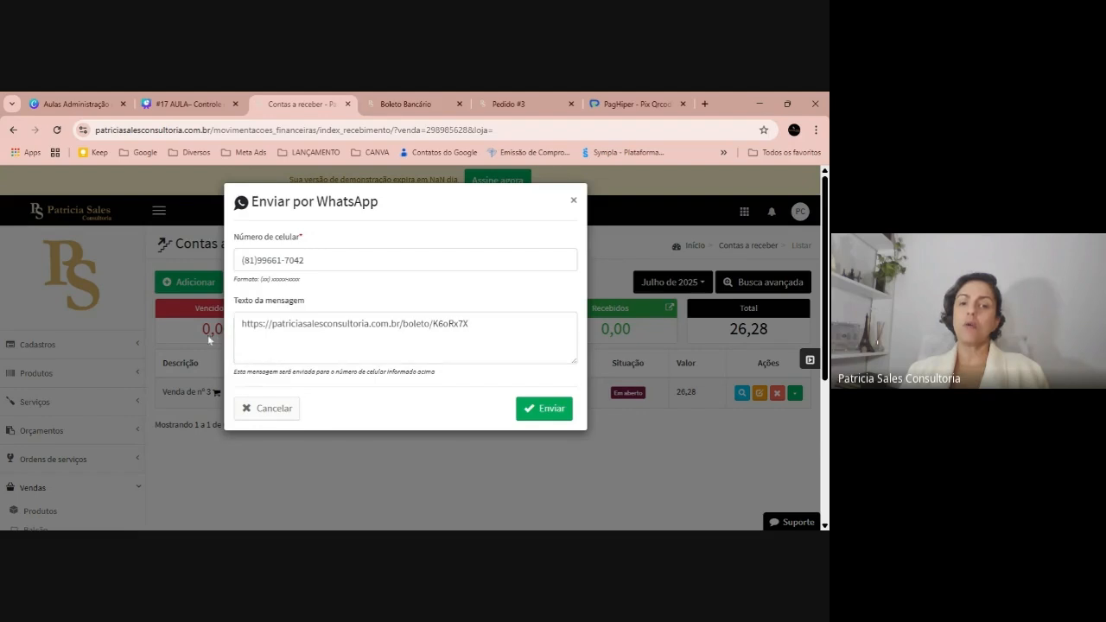
left_click(555, 415)
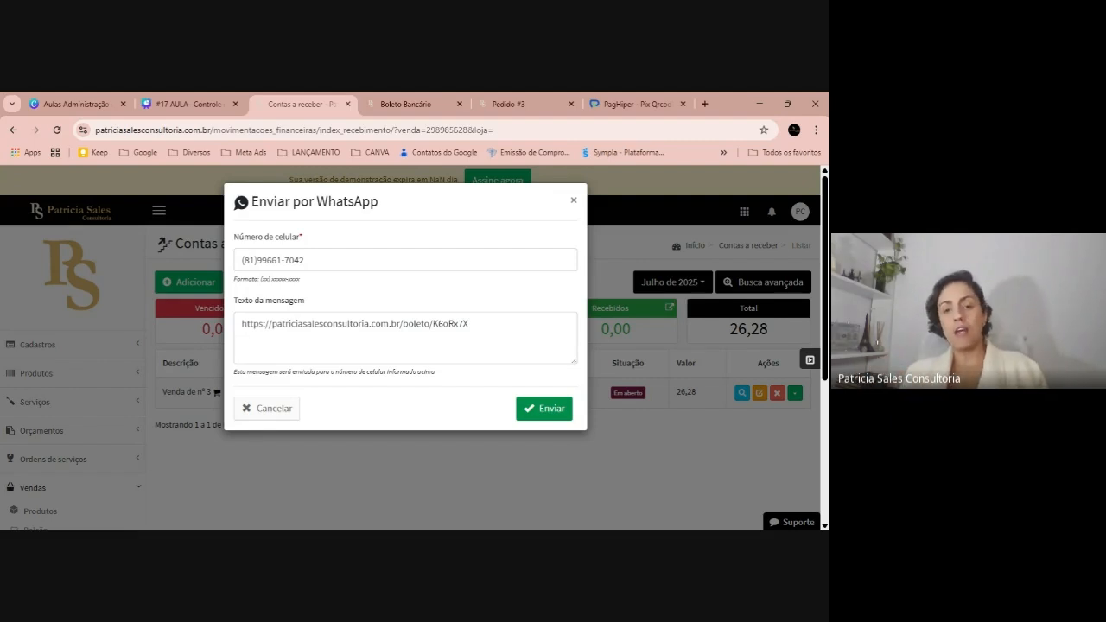
left_click_drag(469, 324, 185, 335)
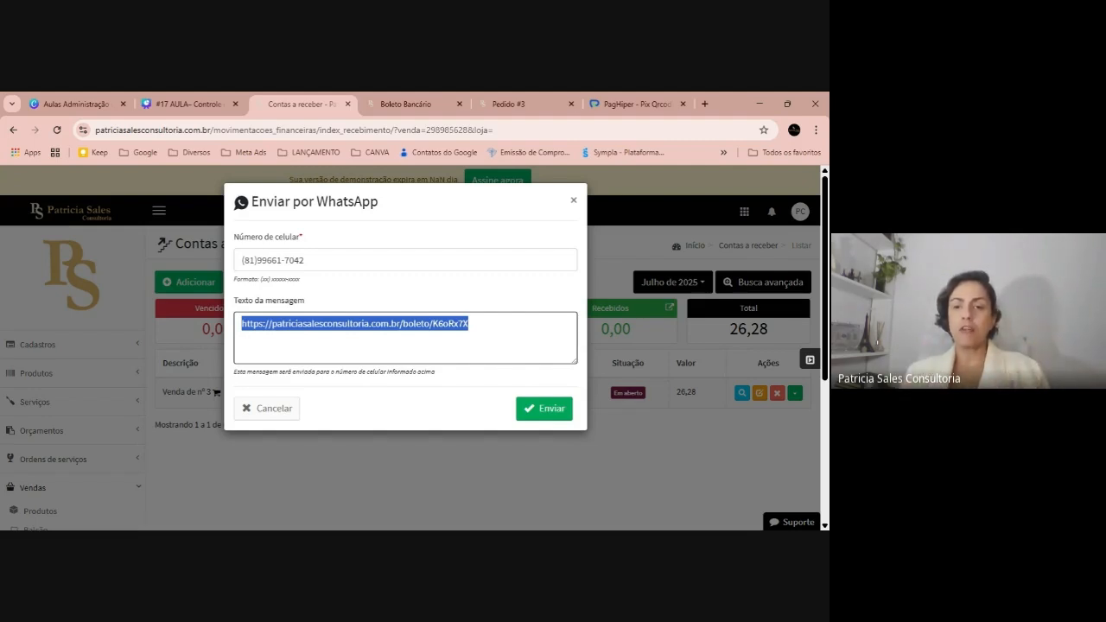
left_click(575, 200)
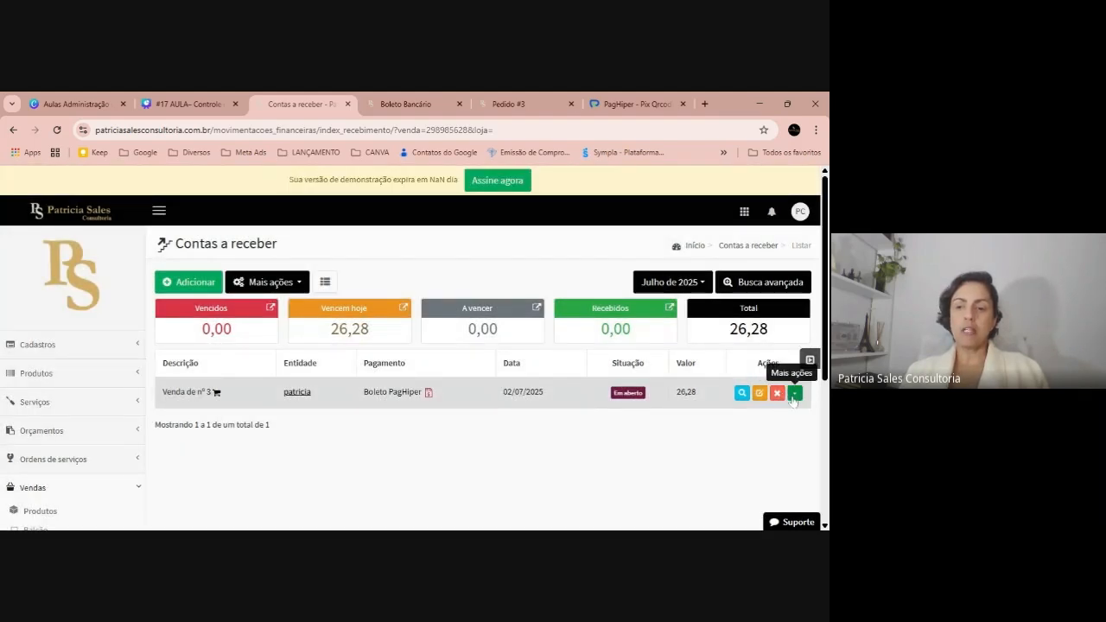
left_click(793, 395)
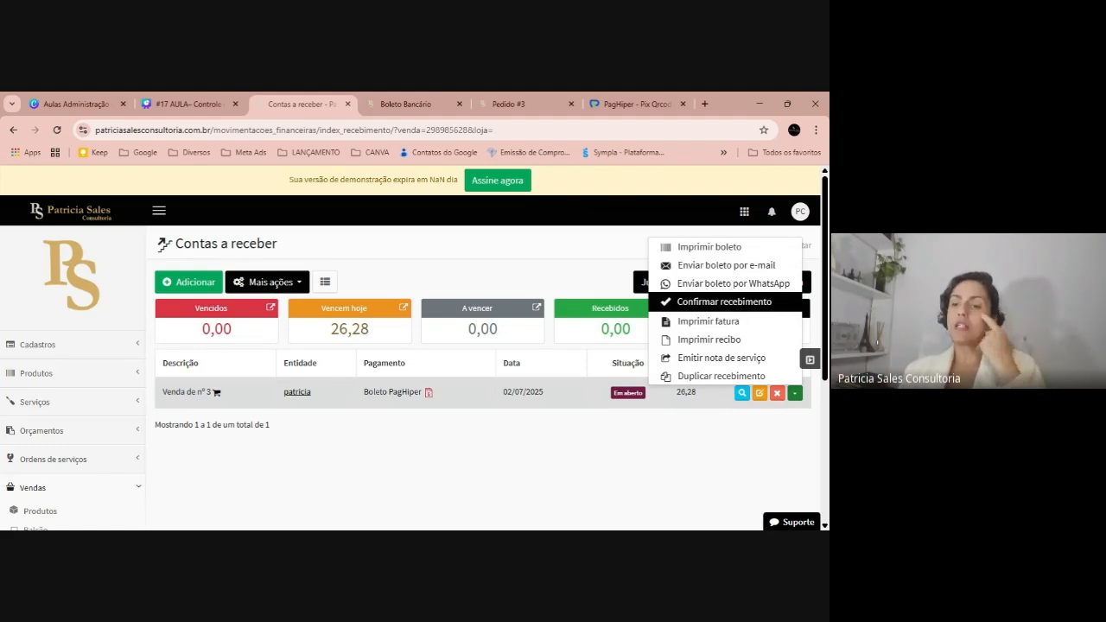
Confirm receipt of sale nº 3's 26,28 receivable with PIX as the receipt method
left_click(726, 302)
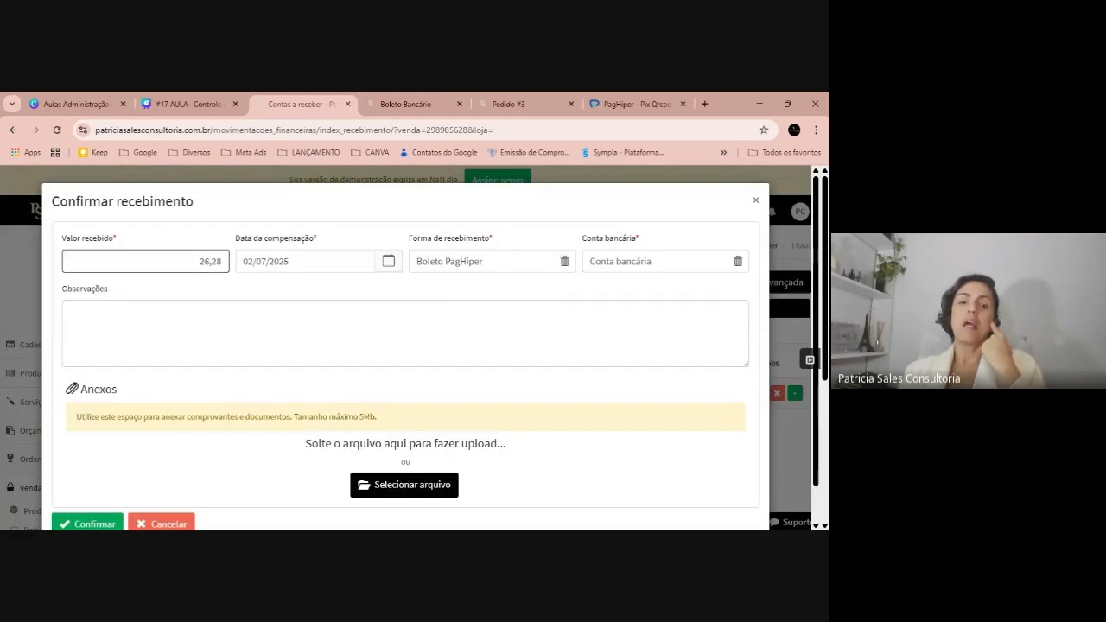
left_click(467, 261)
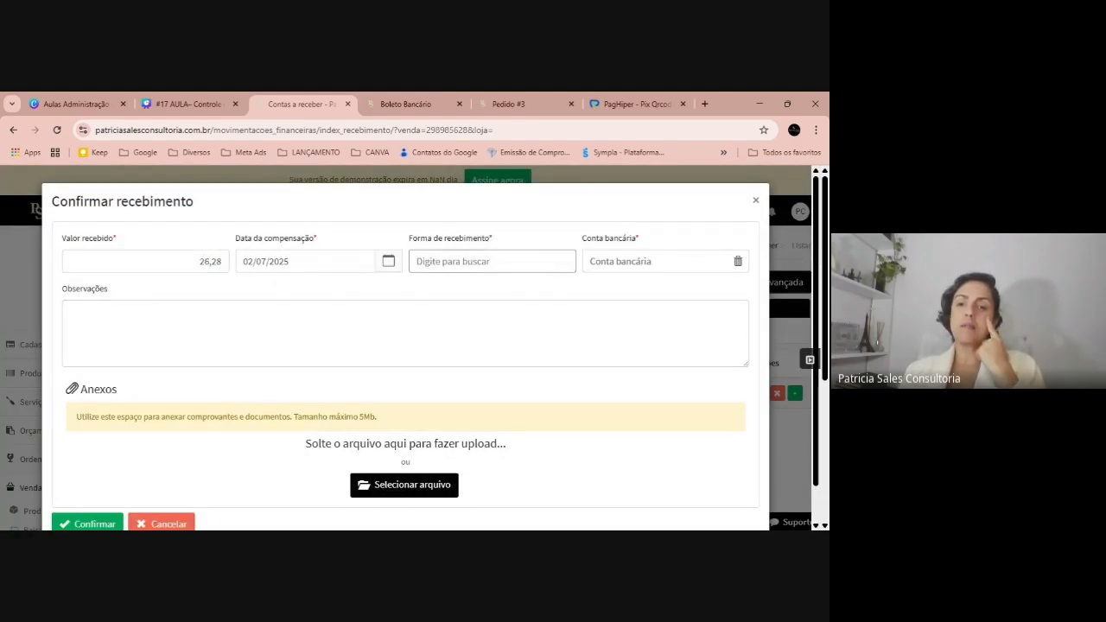
scroll(519, 347, "down", 3)
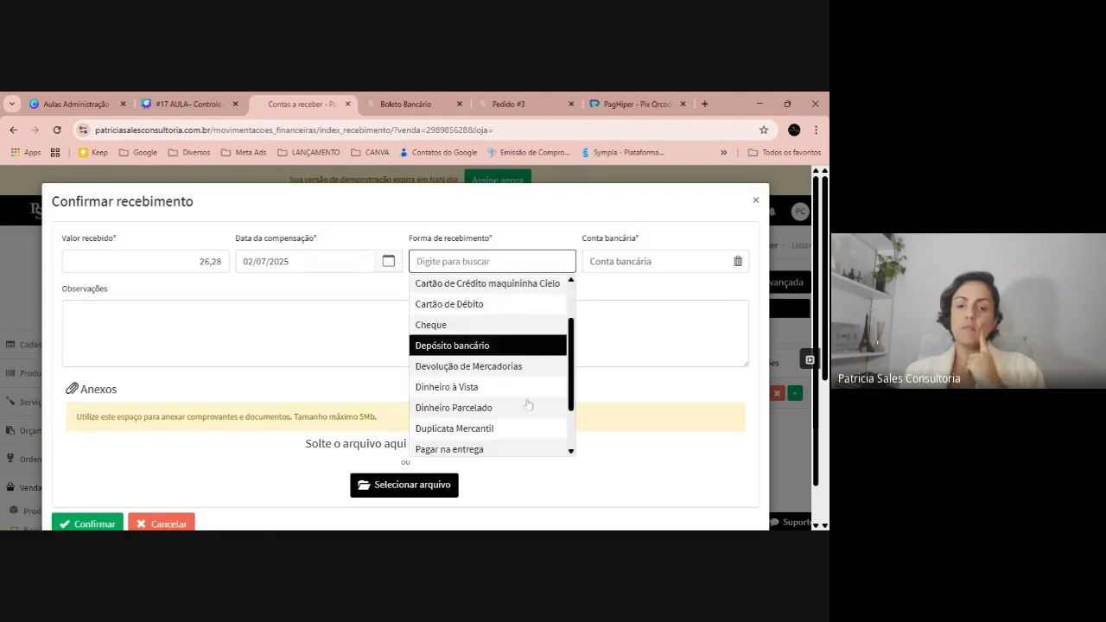
left_click(524, 399)
scroll(123, 452, "down", 1)
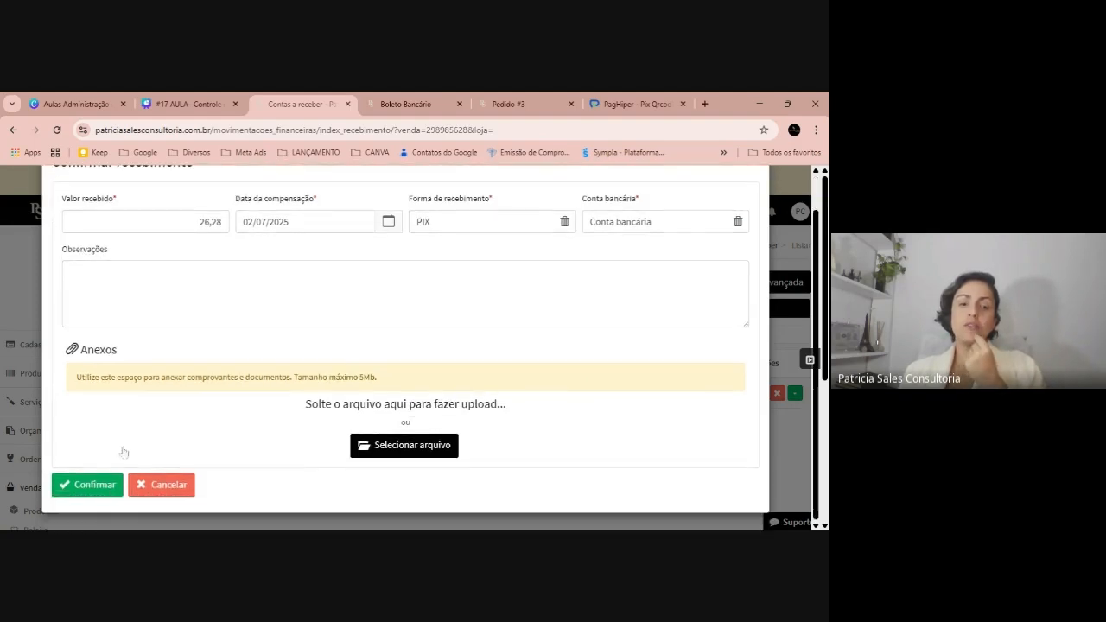
left_click(94, 482)
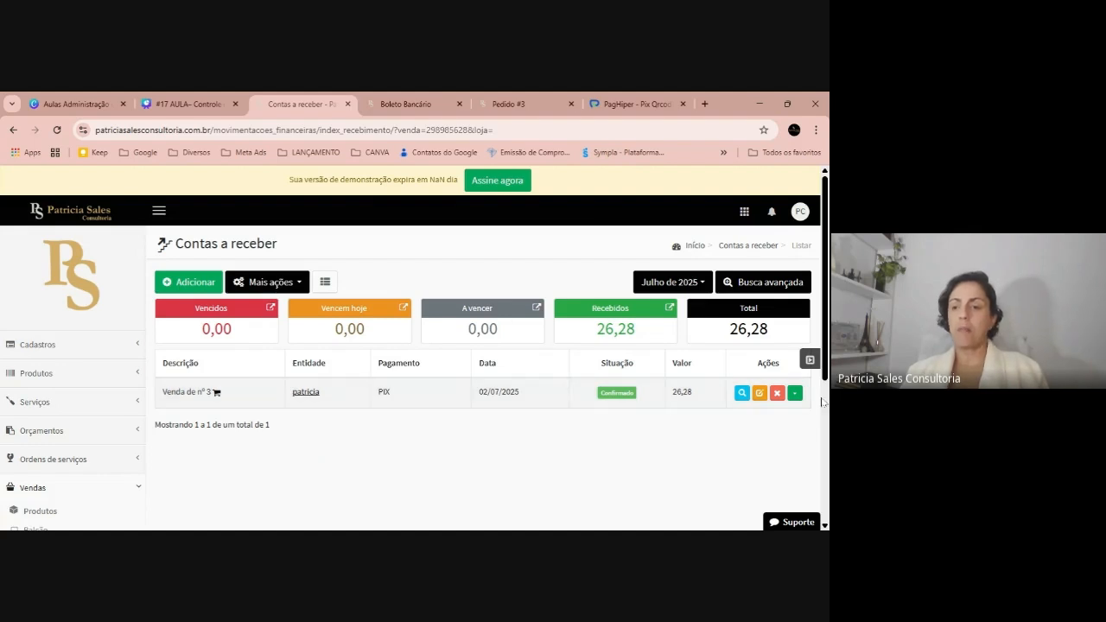
left_click(794, 393)
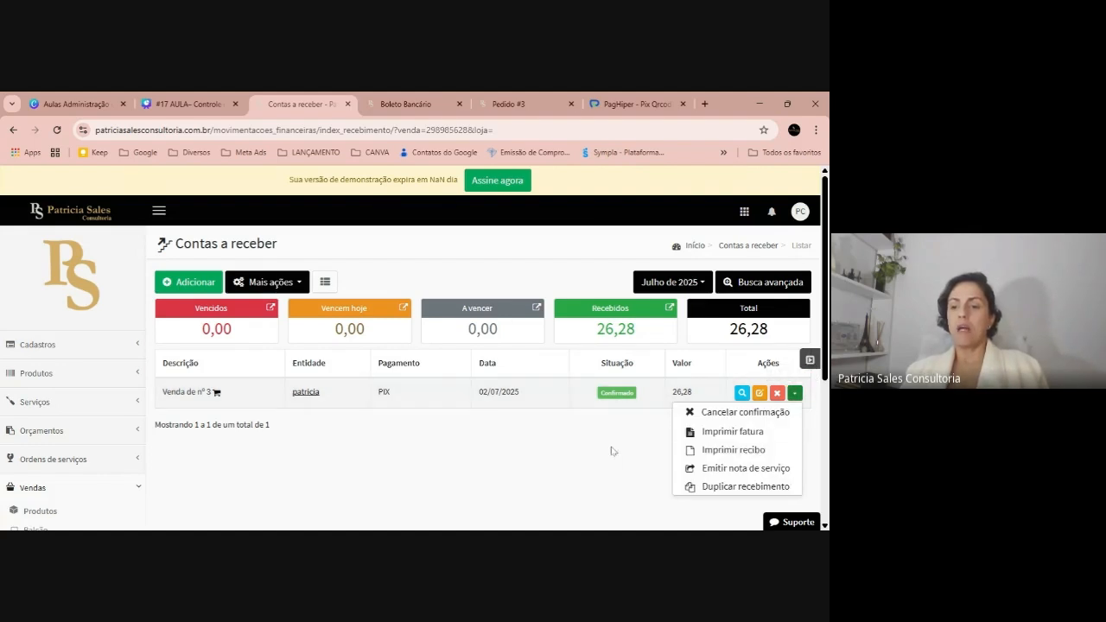
Cancel the receipt confirmation for sale nº 3's receivable
left_click(701, 412)
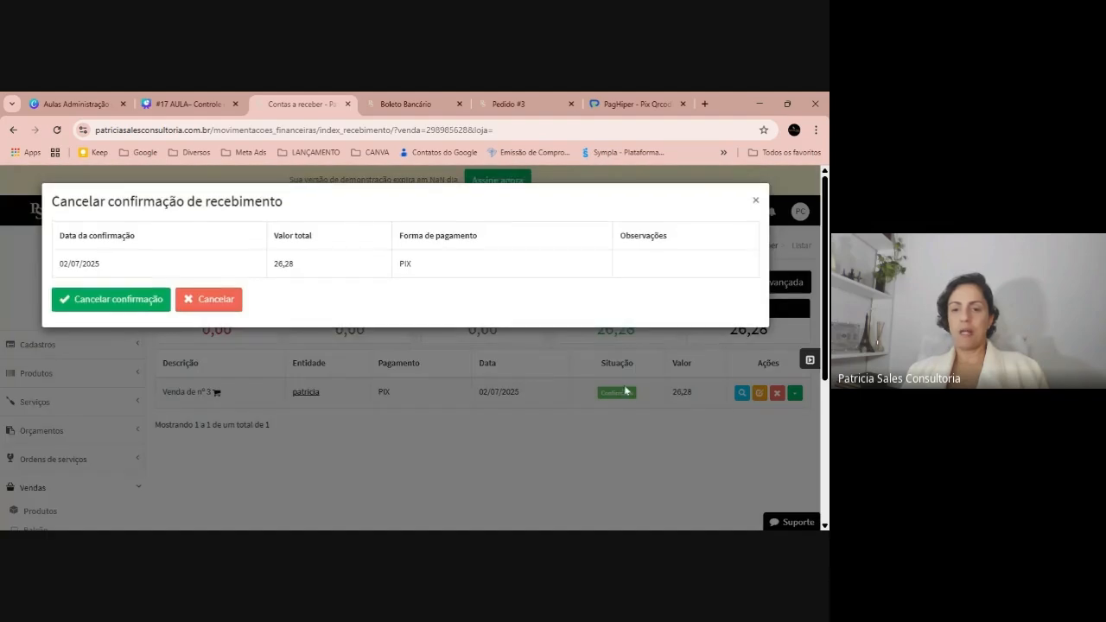
left_click(127, 302)
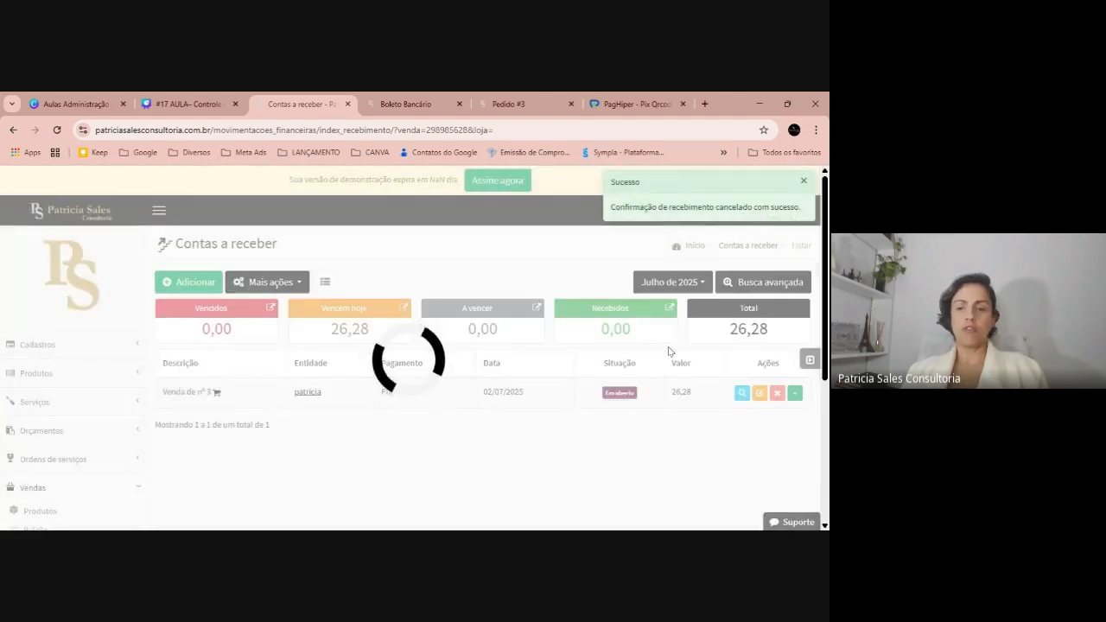
left_click(790, 394)
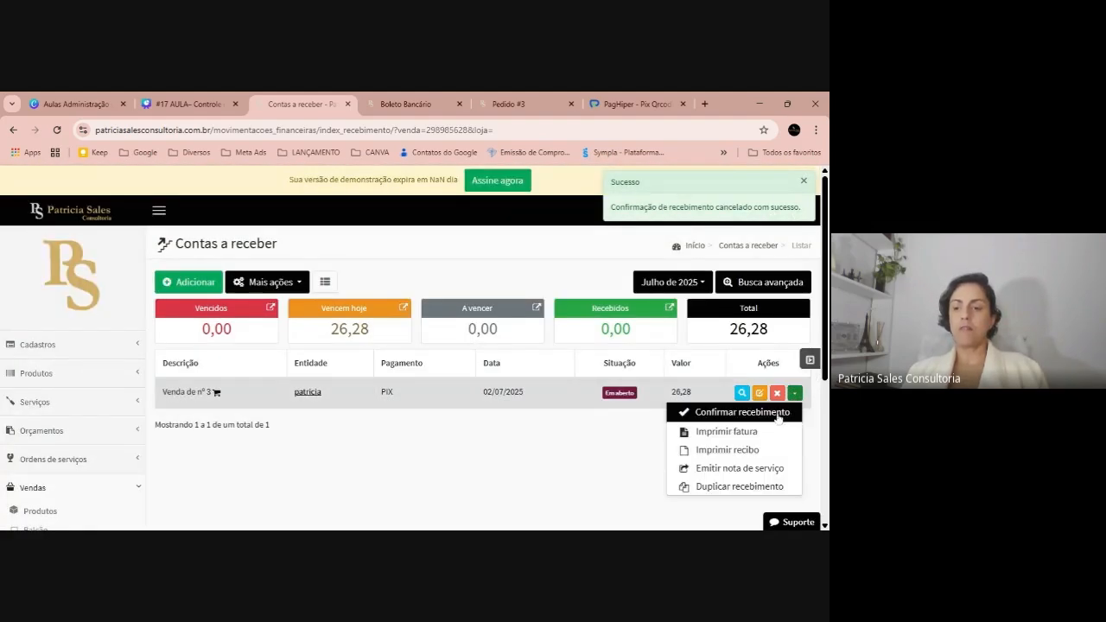
left_click(513, 447)
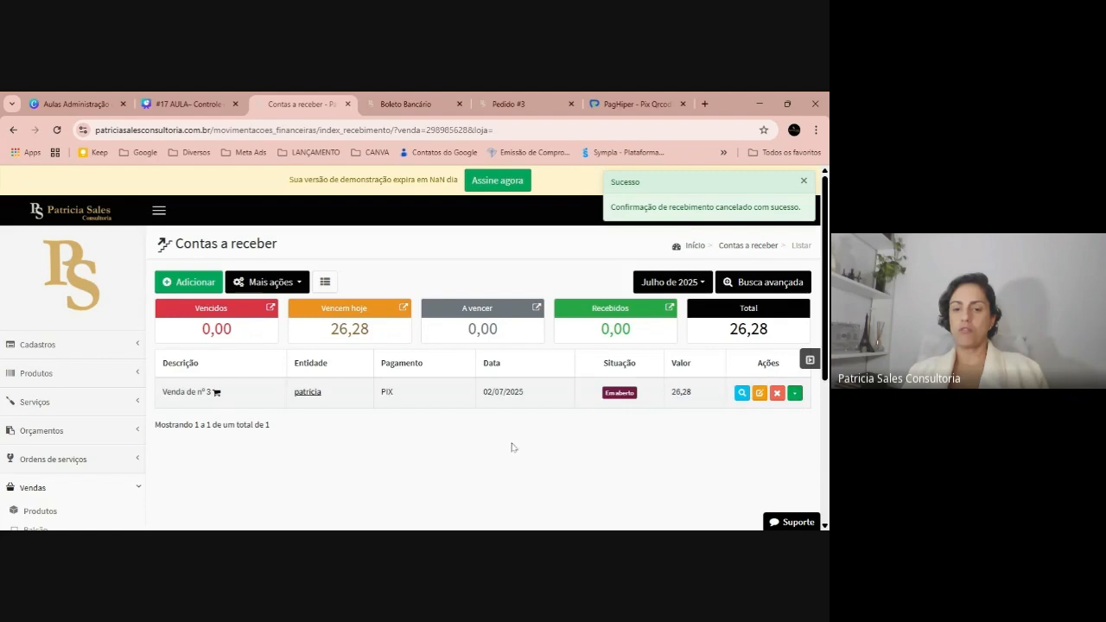
Edit the receivable to change its payment method from PIX to Boleto PagHiper and save
left_click(759, 393)
scroll(95, 406, "down", 2)
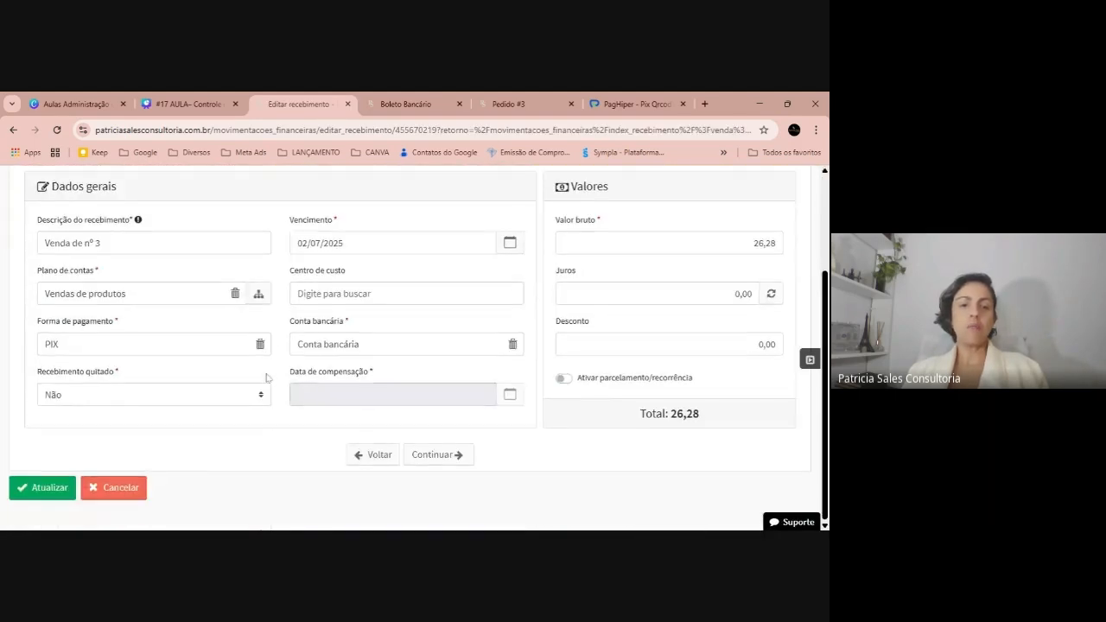
left_click(261, 345)
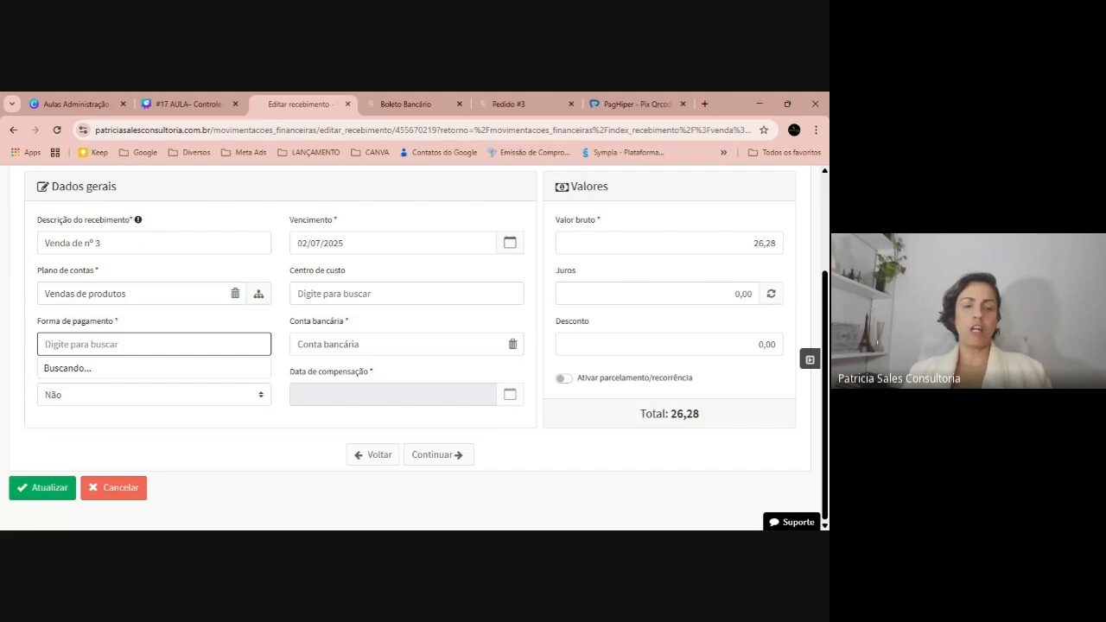
left_click(195, 390)
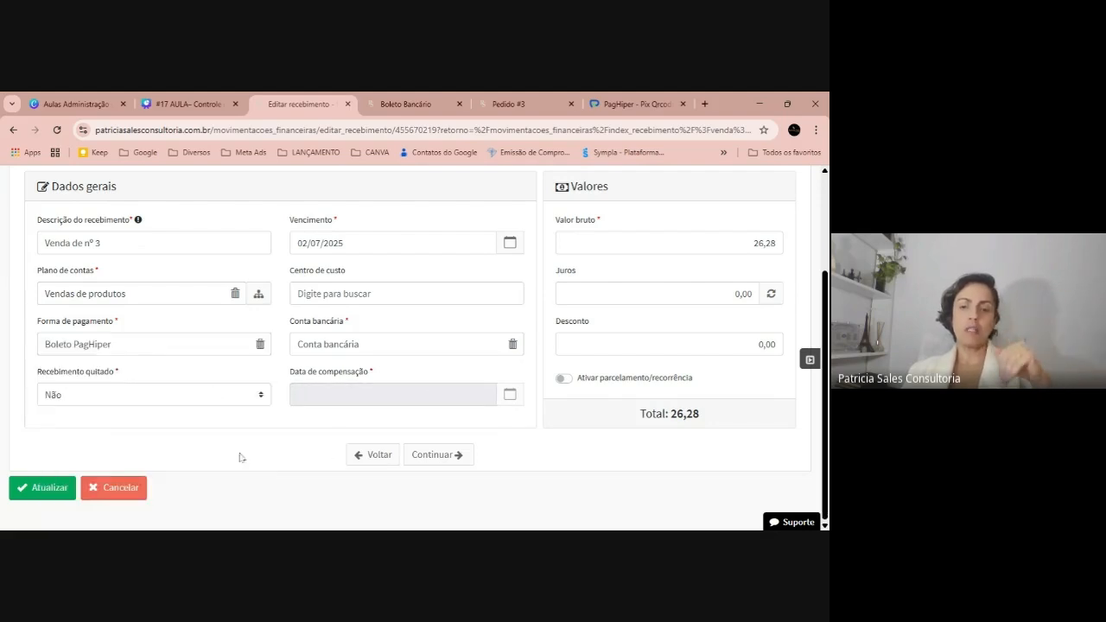
left_click(61, 482)
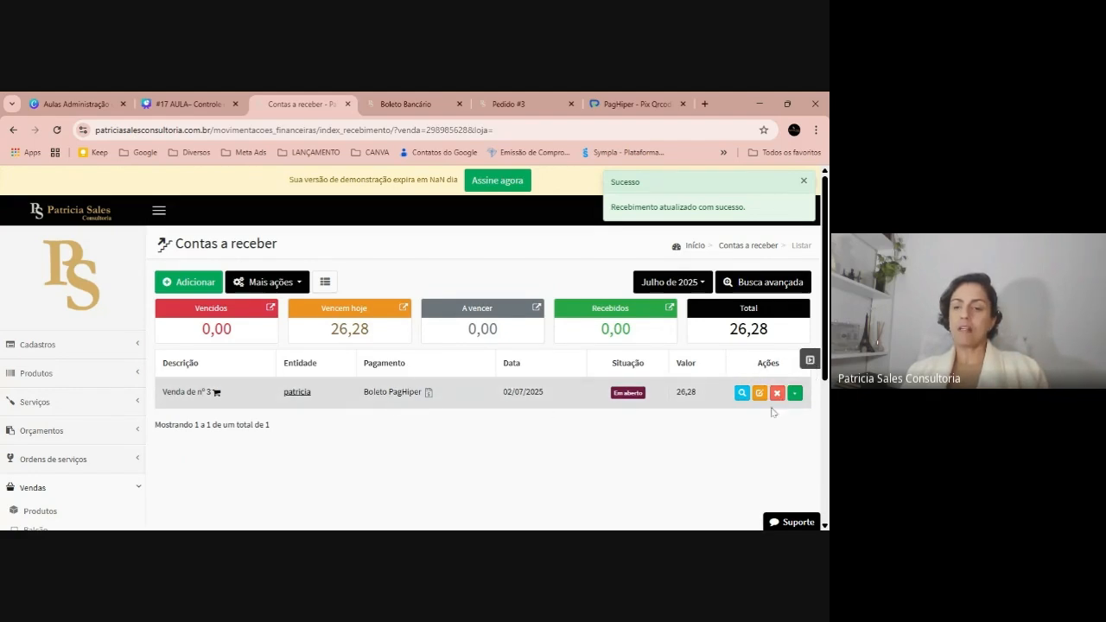
left_click(794, 393)
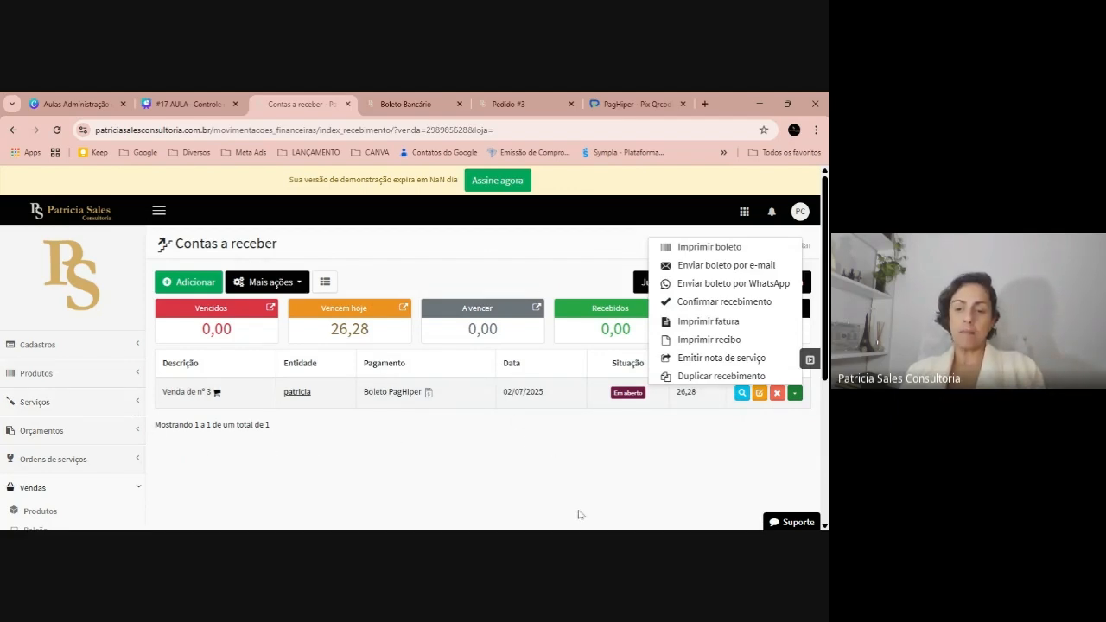
Review the open boleto's charge options, then switch to the Canva lesson deck at slide 20
left_click(694, 497)
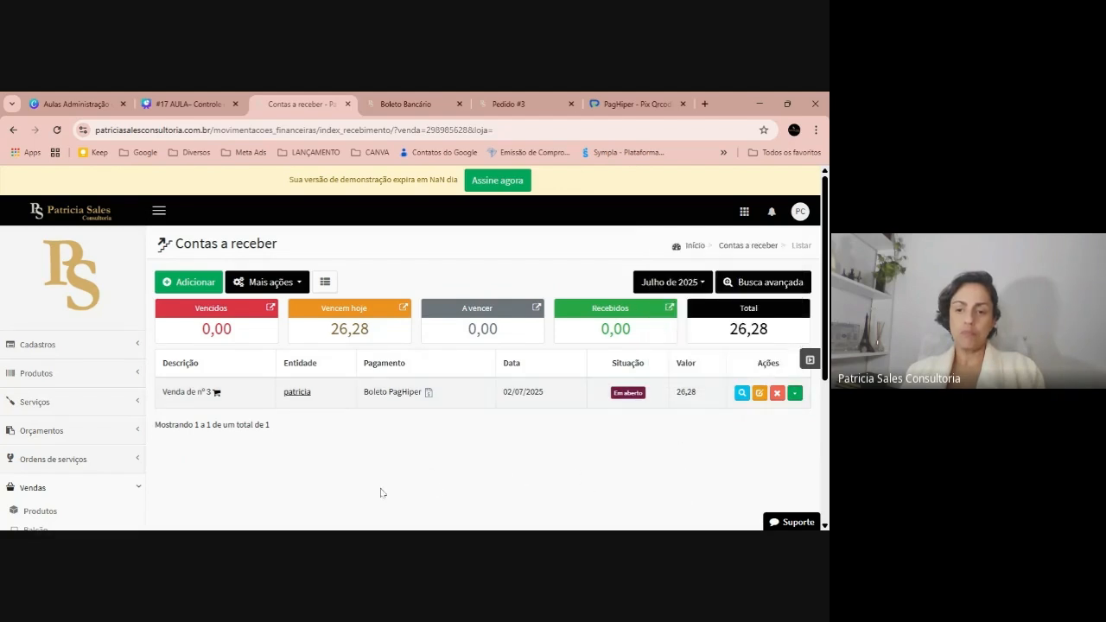
left_click(555, 530)
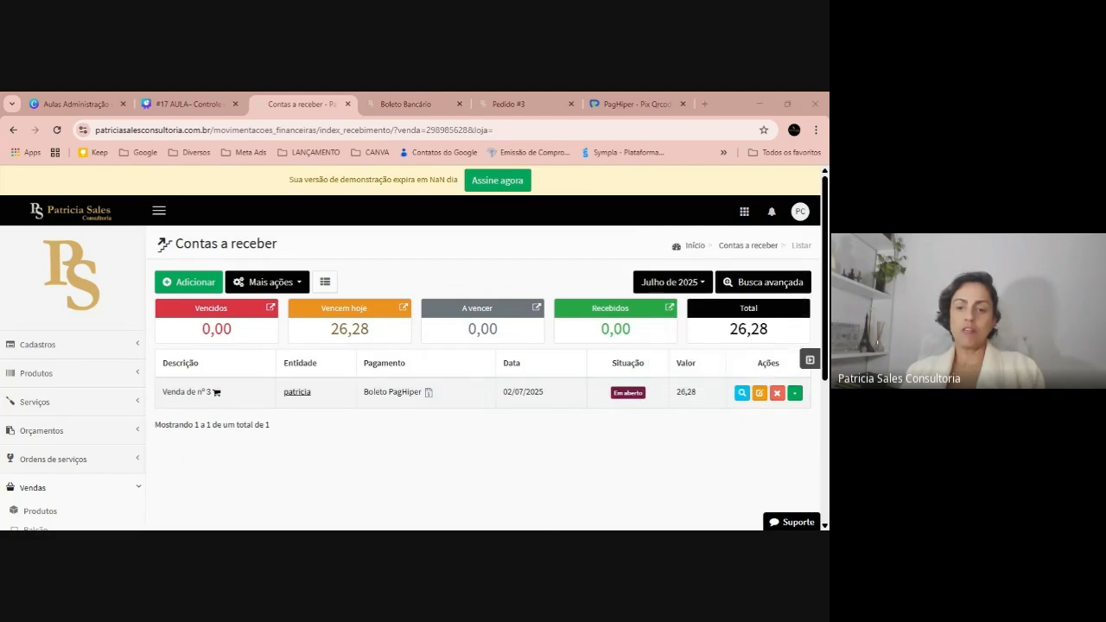
left_click(186, 104)
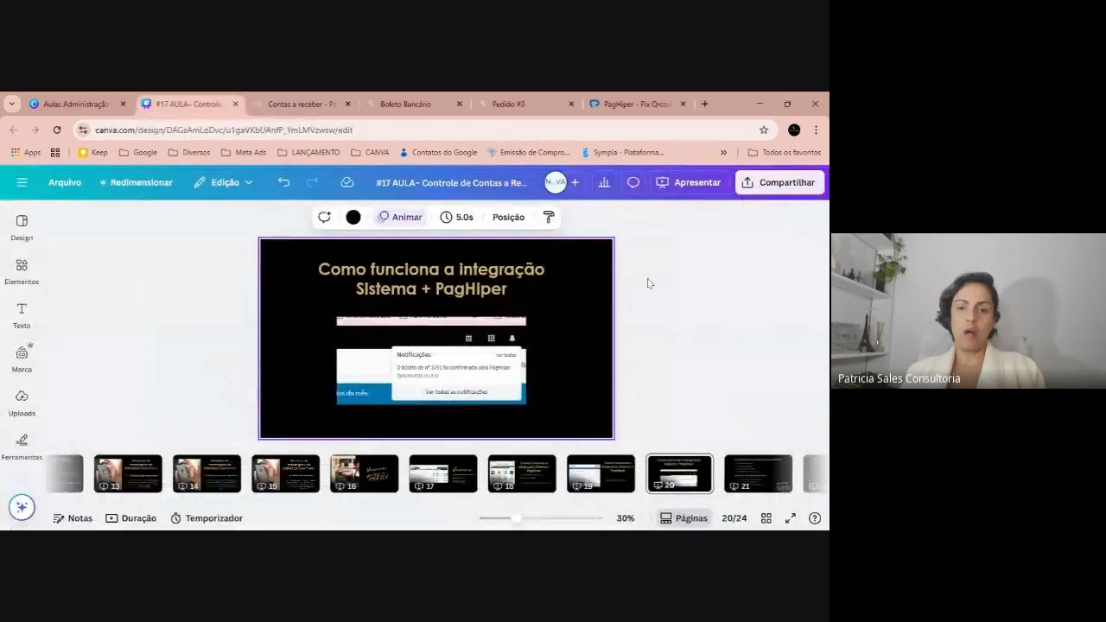
Present the Canva lesson full screen and advance to slide 21 of 24
left_click(790, 519)
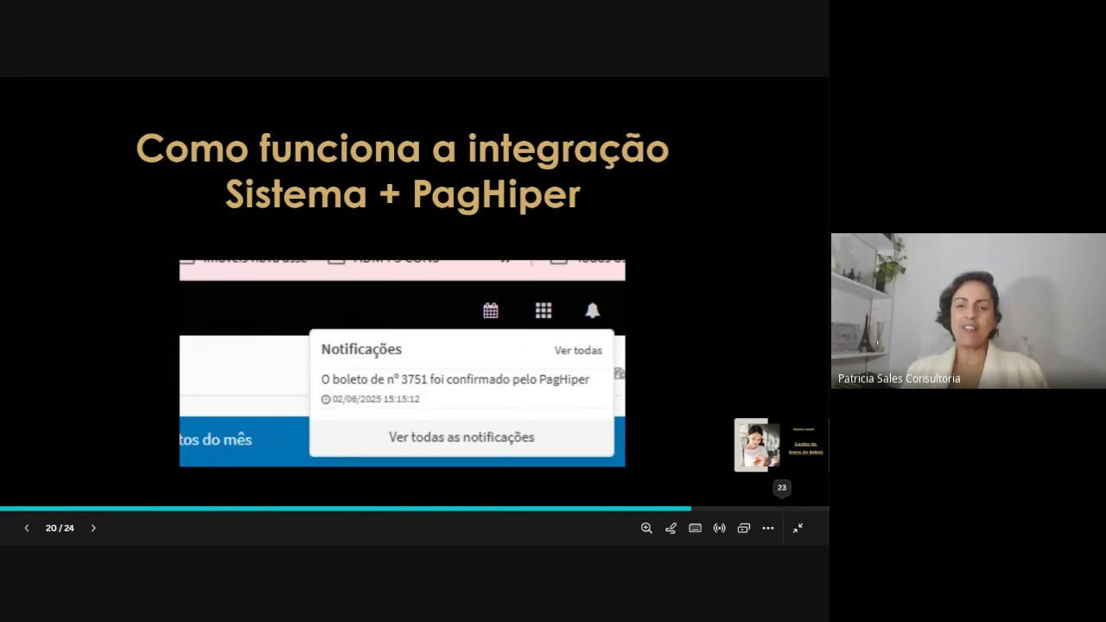
left_click(711, 280)
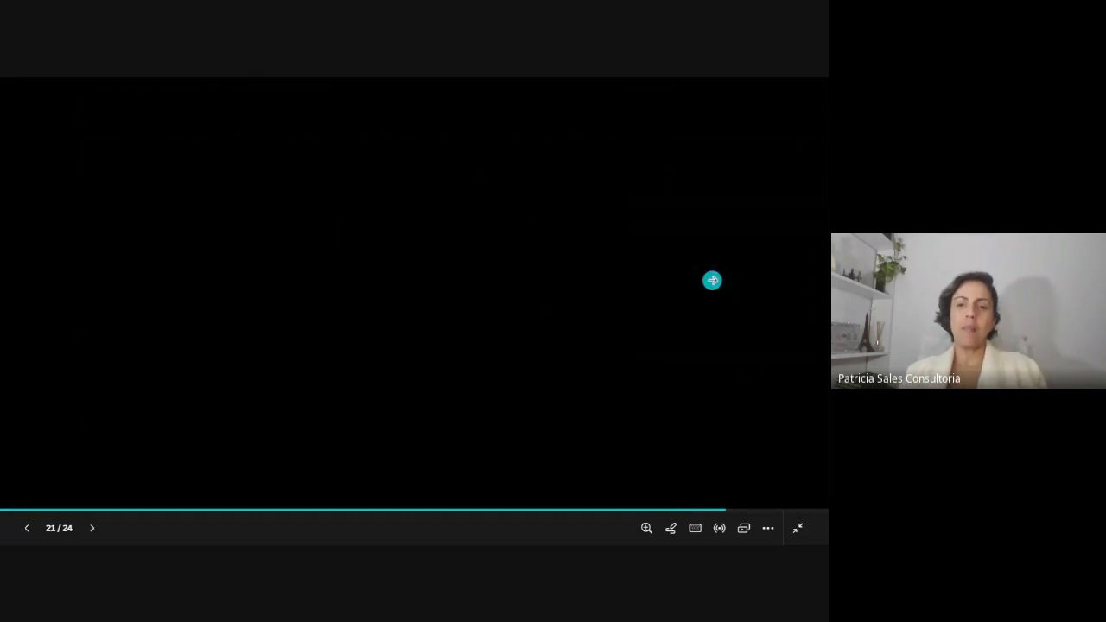